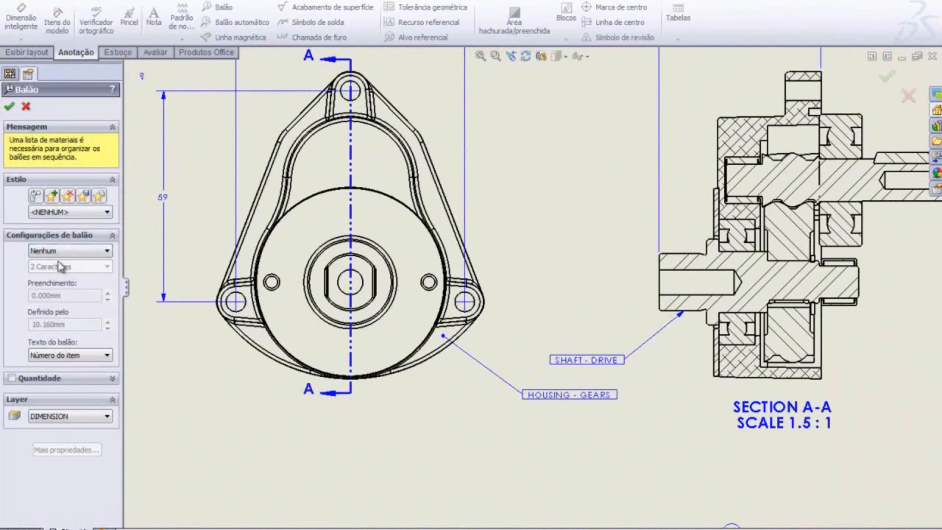
Attach a borderless balloon with the text set to file name (Nome do arquivo) to the round bearing retainer's face in the front view.
click(105, 356)
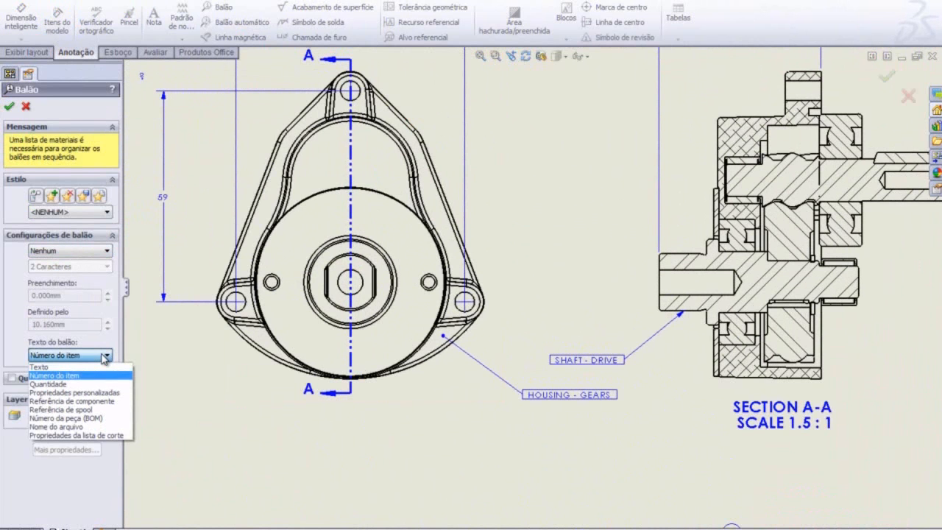
click(73, 427)
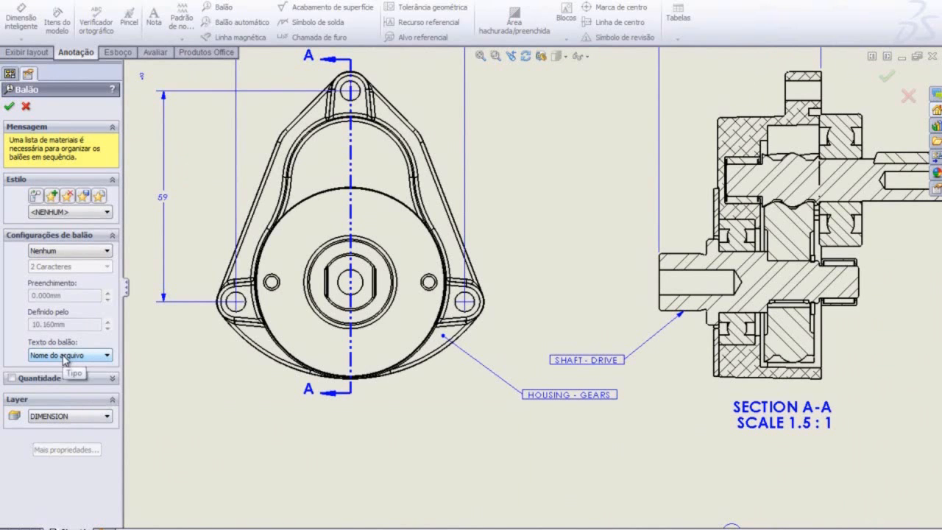
click(401, 236)
click(592, 157)
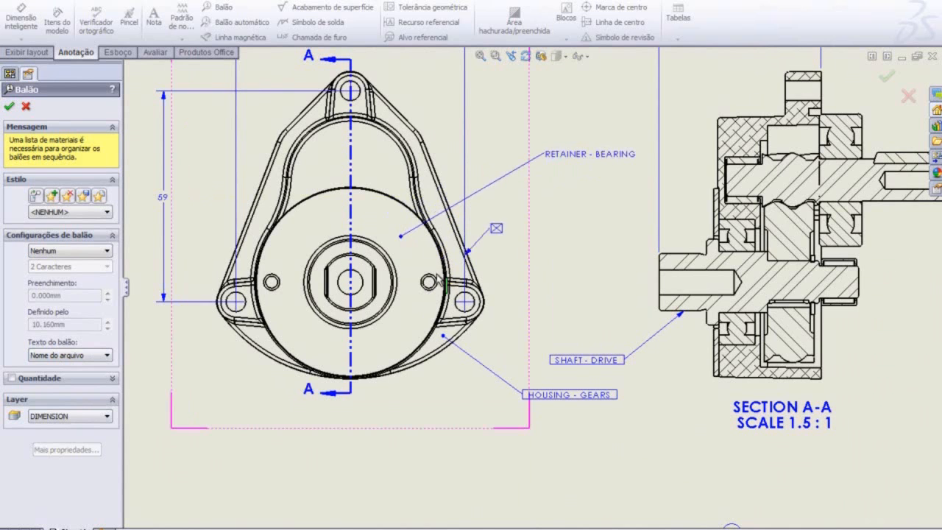
Add a second borderless balloon to the retainer's face with its text set to the BOM part number (Número da peça).
click(105, 355)
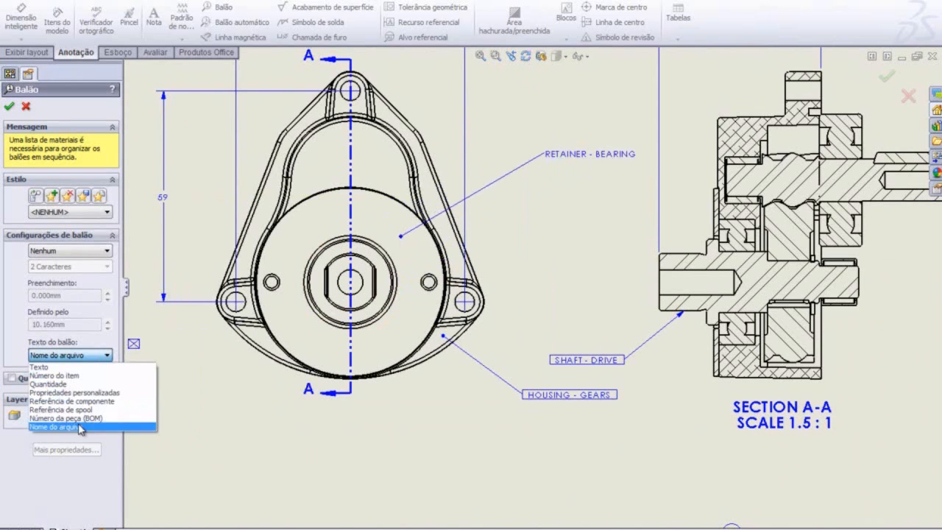
click(81, 418)
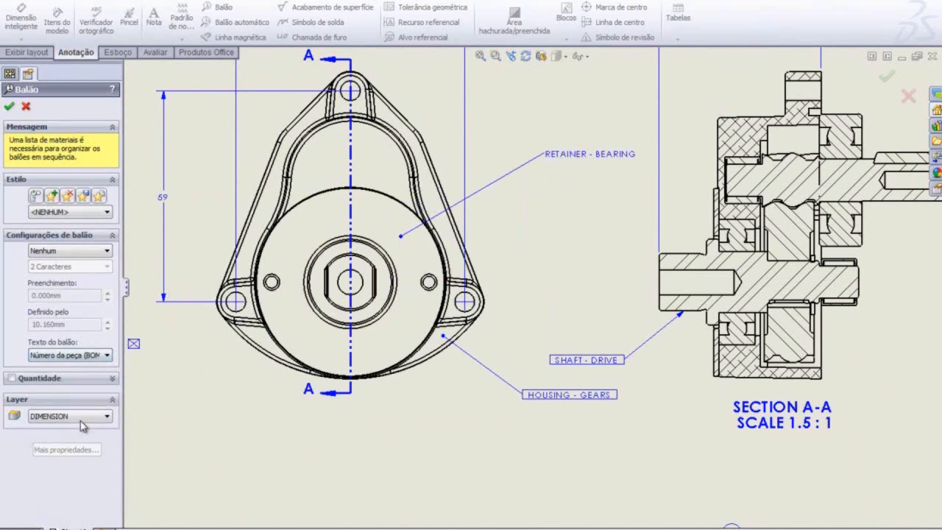
click(422, 258)
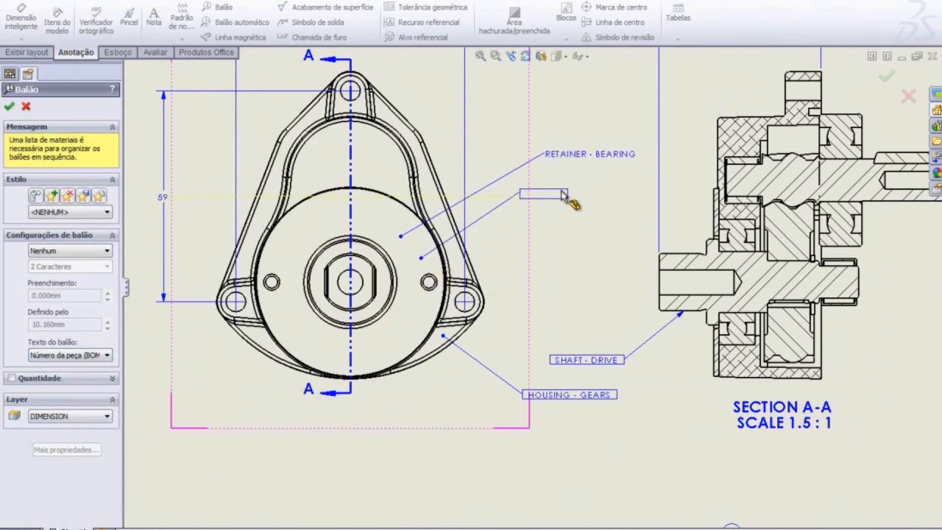
click(600, 200)
click(9, 107)
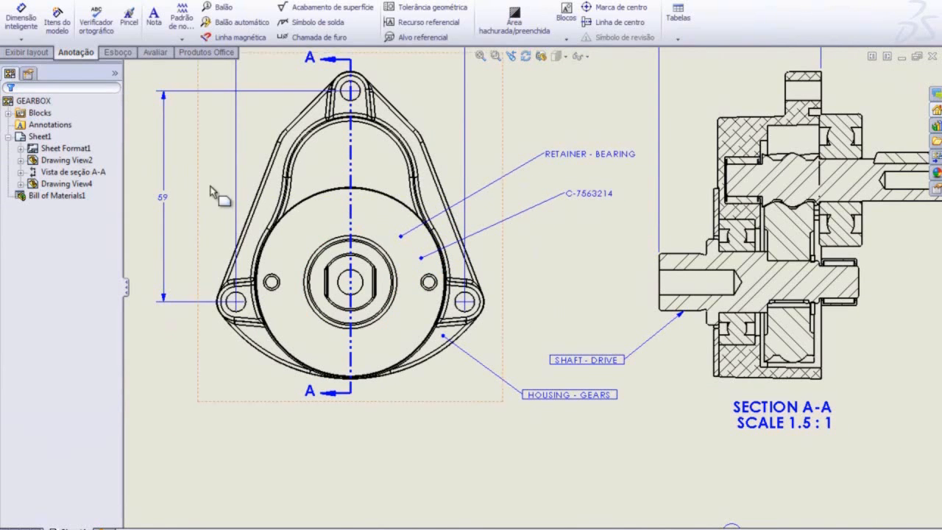
Copy the format of the SHAFT - DRIVE balloon onto both bearing retainer balloons with the format painter (Pincel).
click(130, 22)
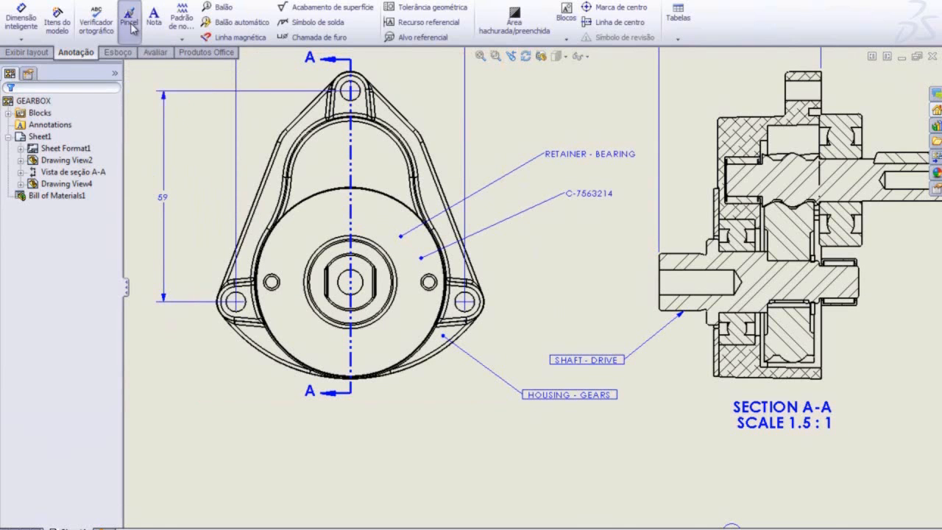
click(603, 360)
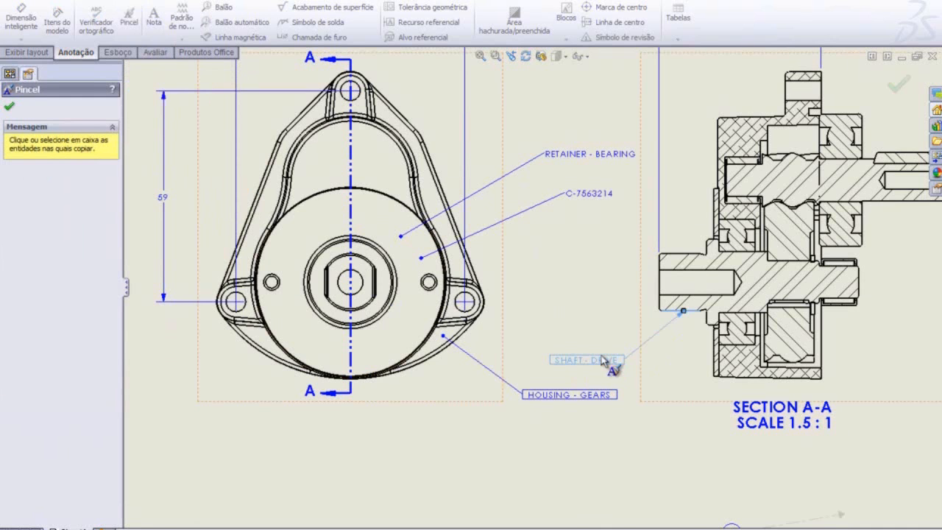
click(600, 197)
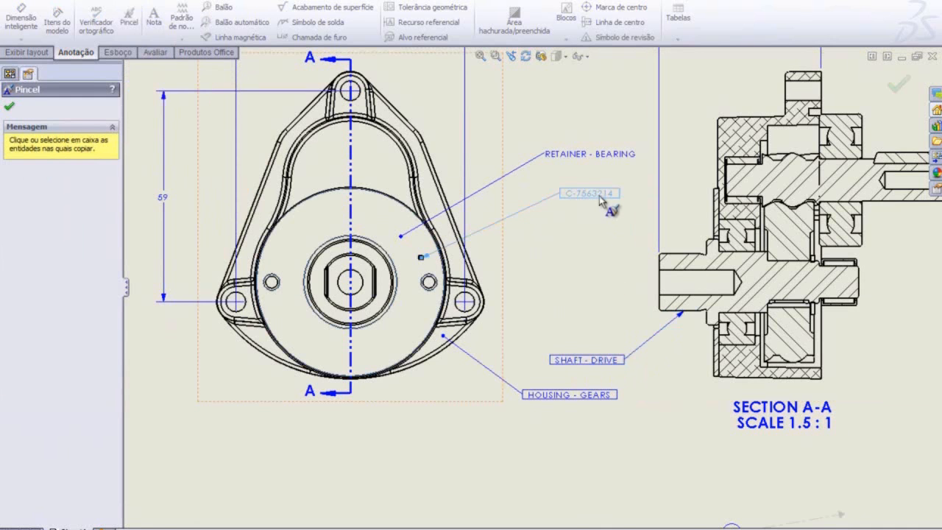
click(585, 153)
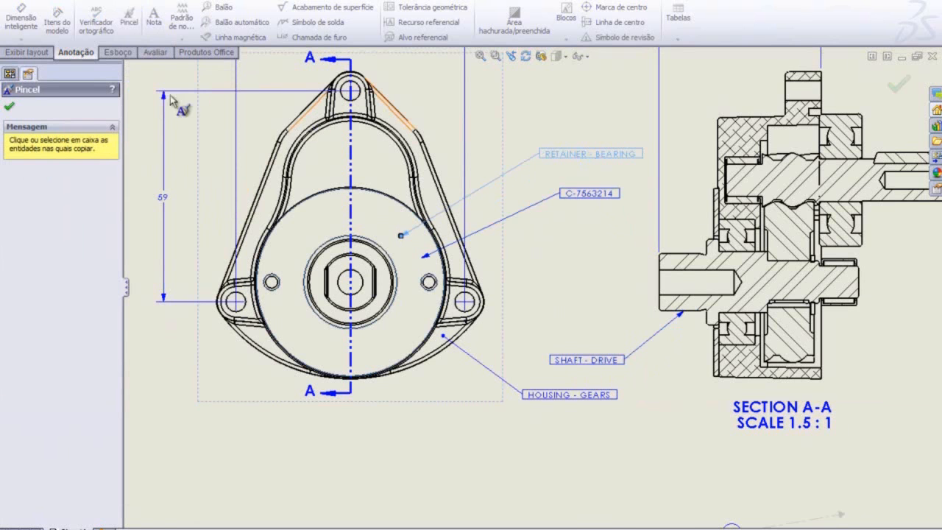
click(10, 106)
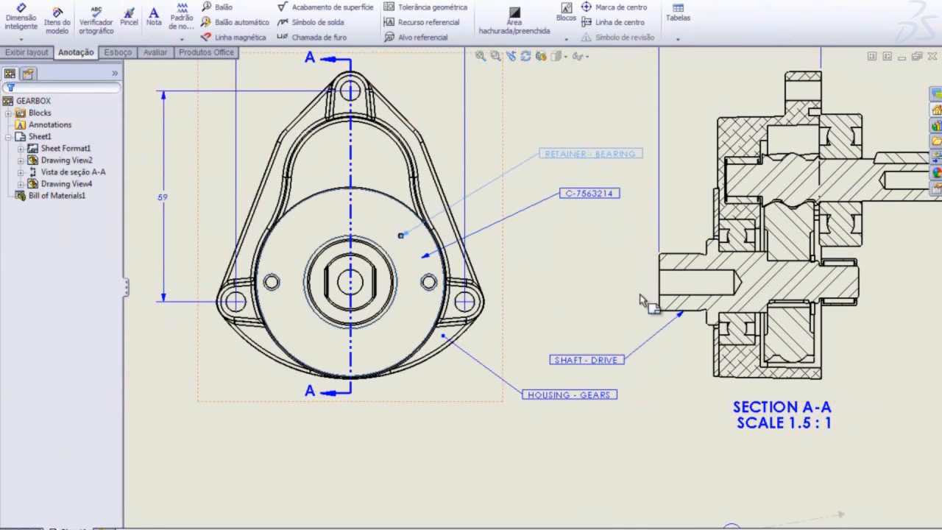
Open the gearbox assembly from the exploded drawing view.
key(f)
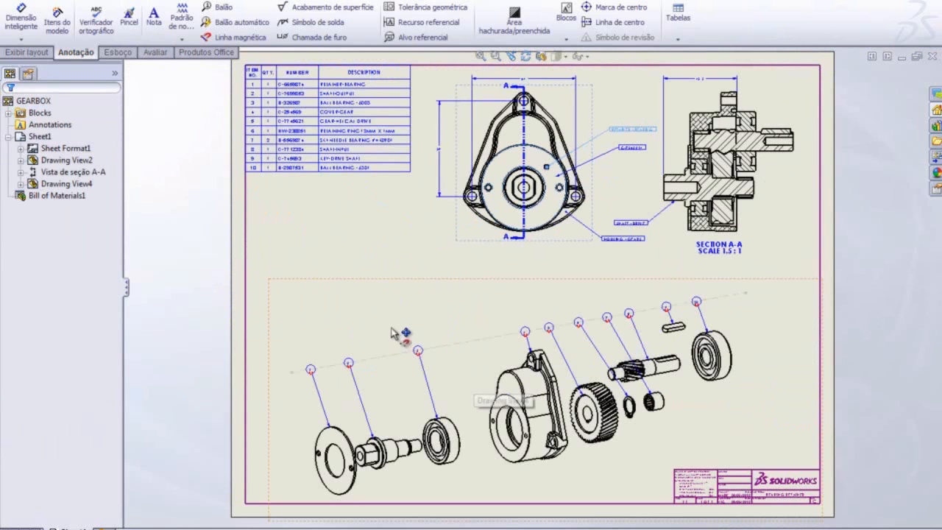
click(338, 301)
right_click(338, 301)
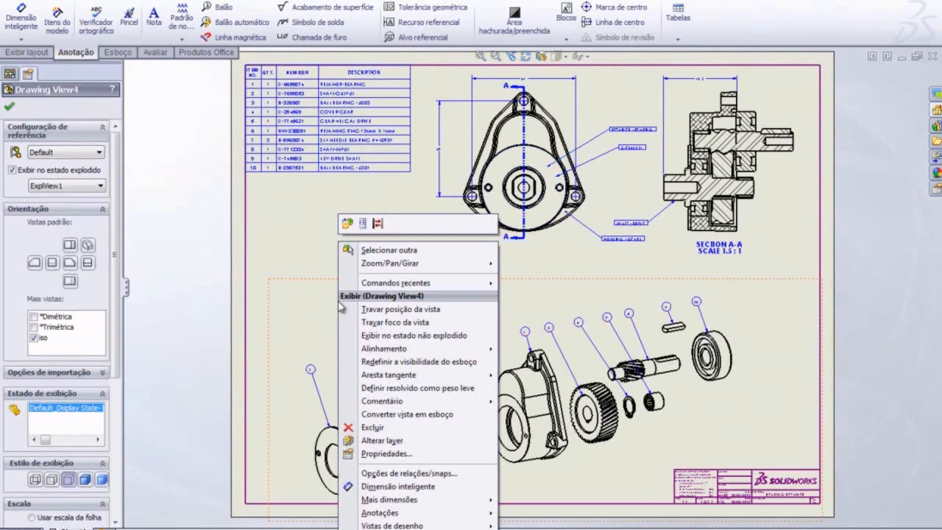
click(349, 226)
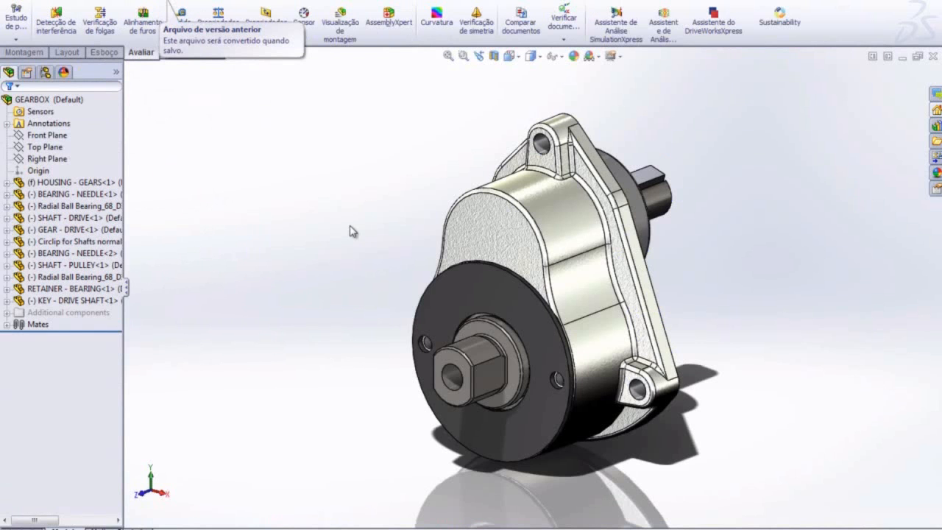
Unsuppress the Additional components folder in the assembly and check the fasteners it contains.
click(102, 313)
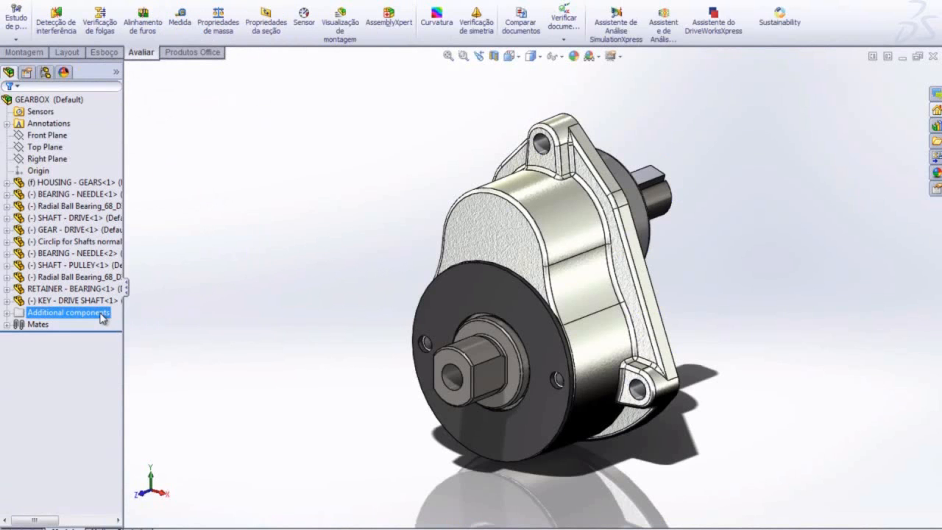
right_click(104, 316)
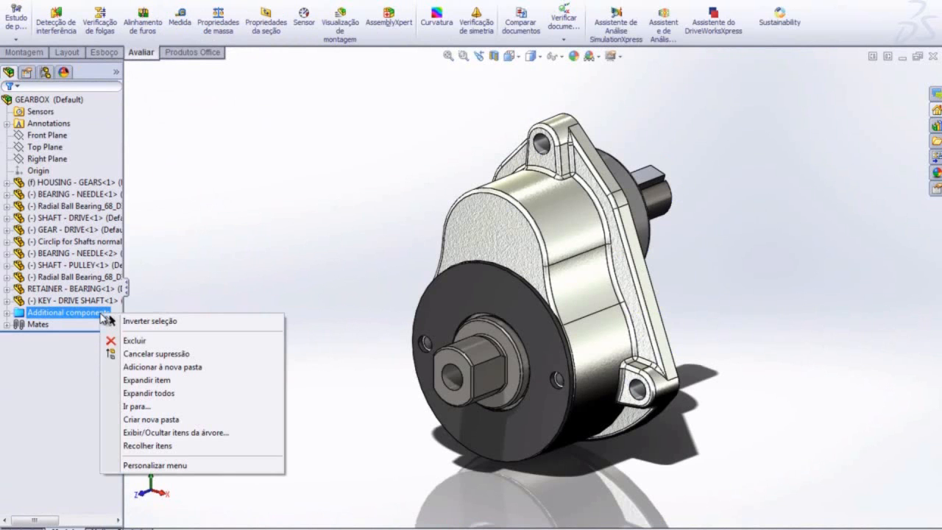
click(153, 354)
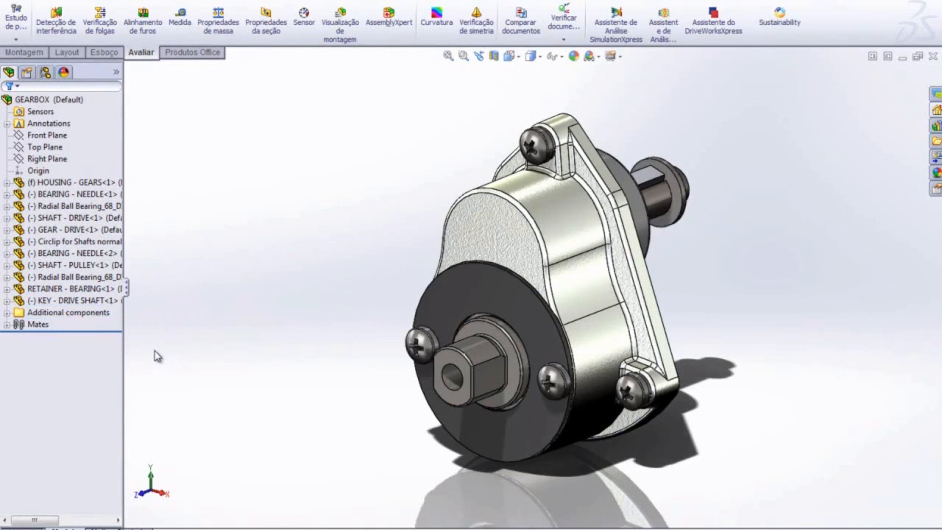
click(6, 312)
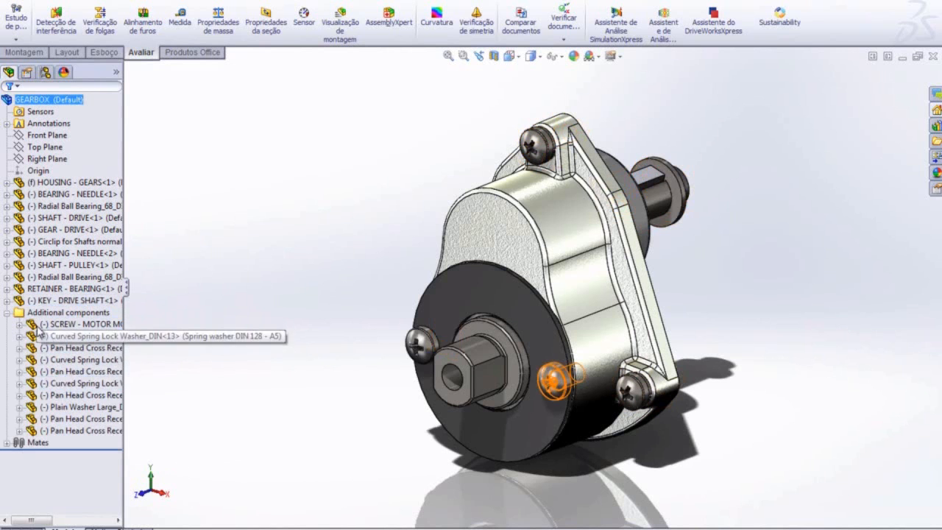
click(6, 312)
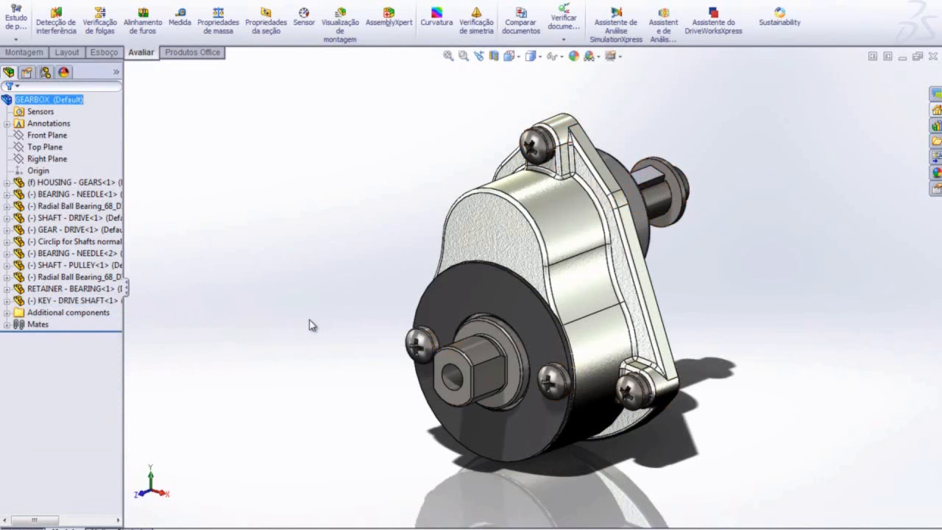
Return to the GEARBOX drawing.
key(ctrl+Tab)
key(ctrl+Tab)
key(ctrl+Tab)
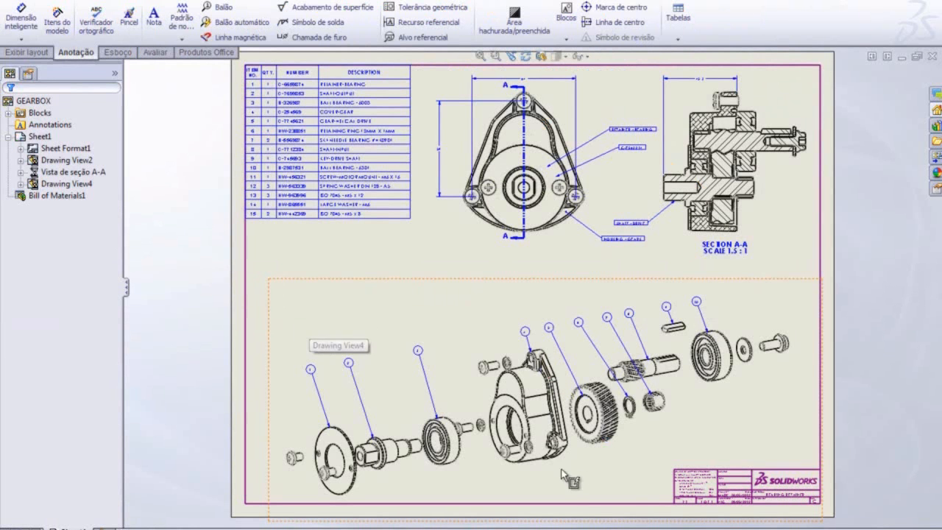
Add circular item-number balloons to the screw and the spring washer beside the top of the housing in the exploded view.
scroll(509, 379, down, 4)
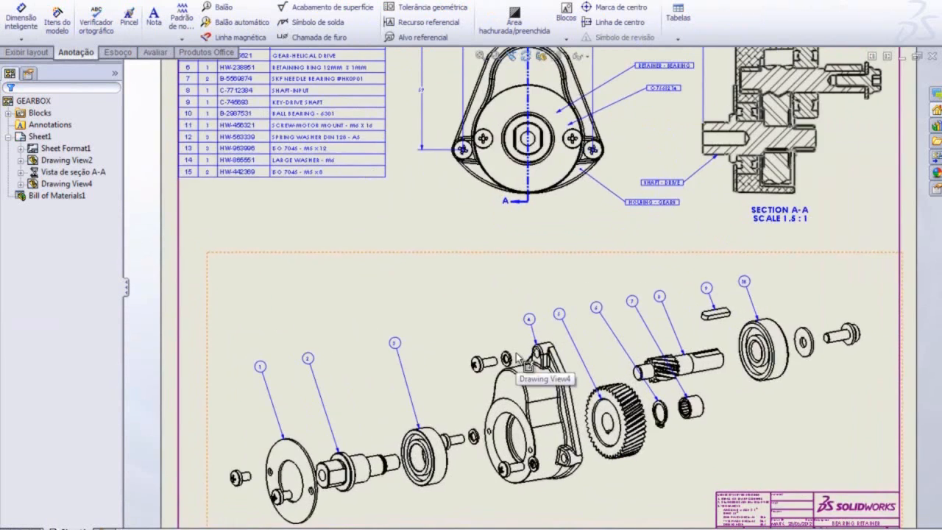
scroll(519, 352, down, 2)
scroll(519, 352, up, 3)
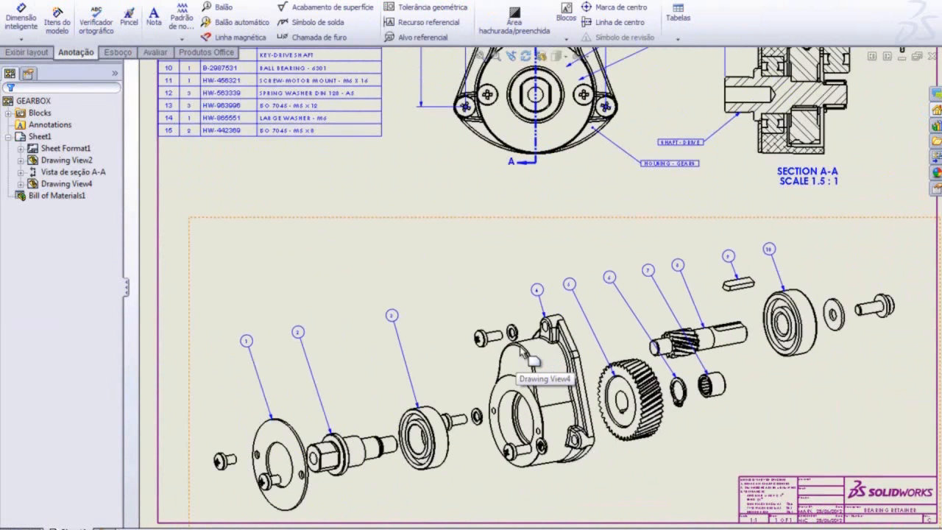
scroll(520, 352, down, 1)
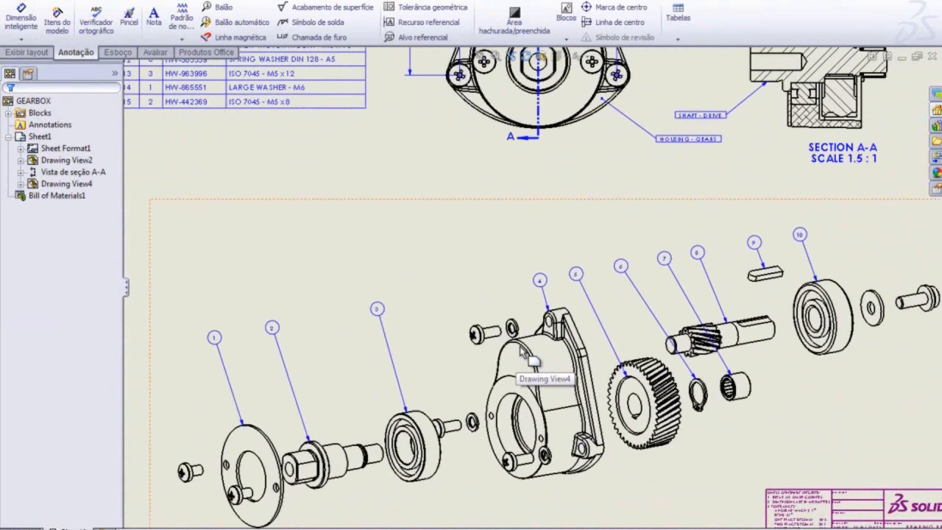
click(223, 9)
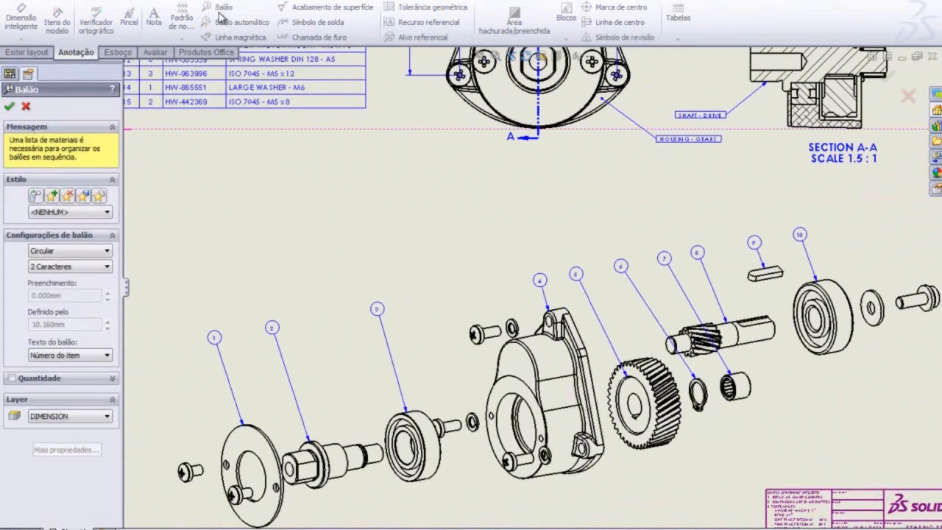
click(490, 332)
click(456, 293)
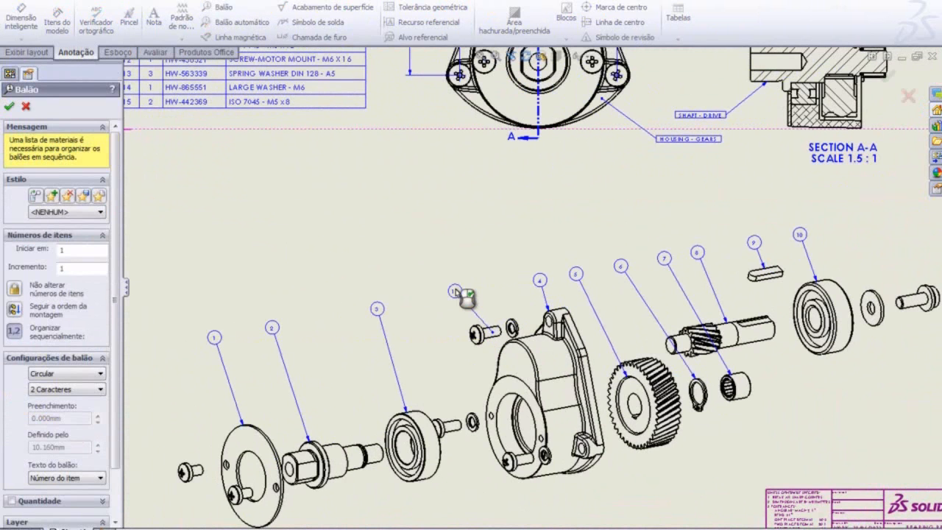
click(513, 326)
click(497, 287)
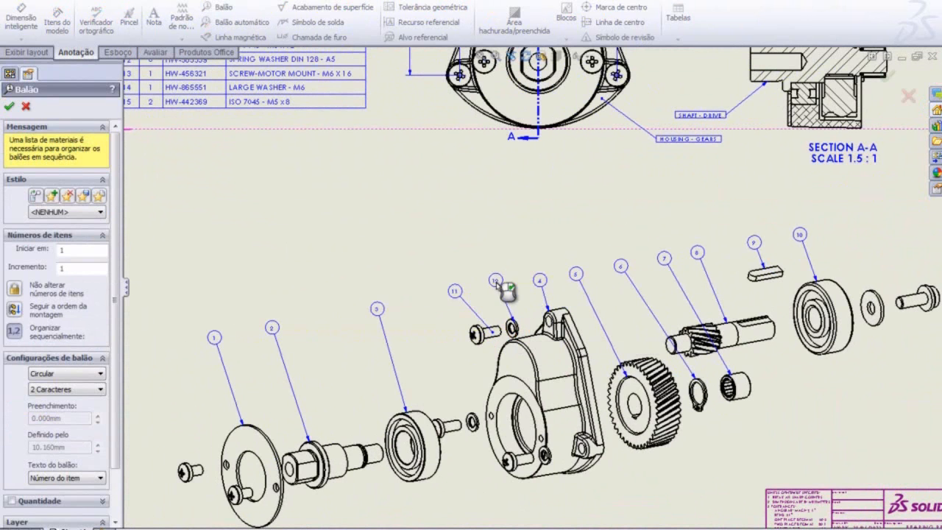
click(10, 107)
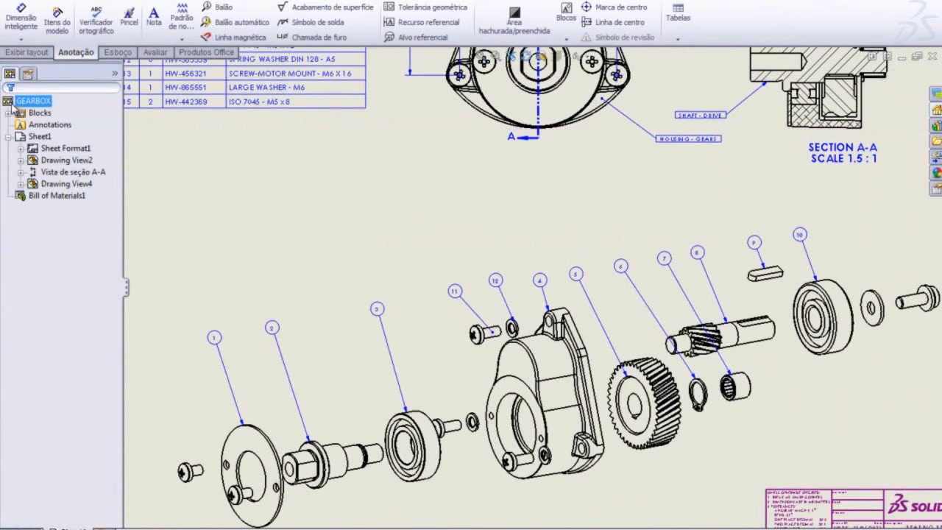
Resequence the exploded view's existing balloons with Auto Balloon in sequential order, using the retainer's balloon as the first item.
click(292, 269)
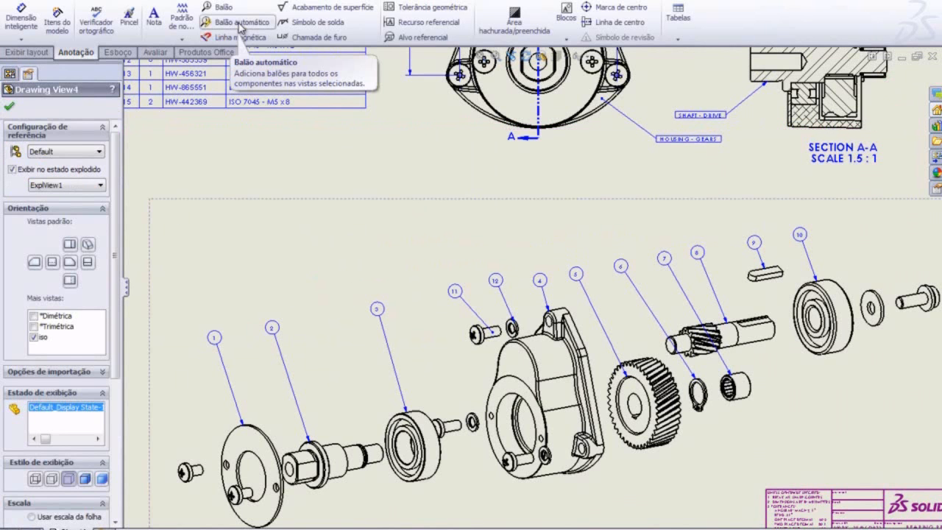
click(239, 24)
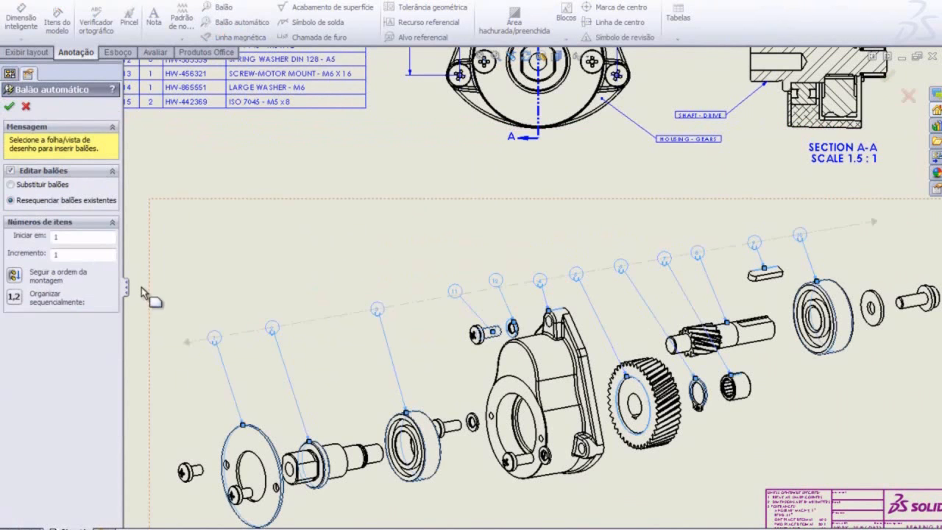
click(14, 297)
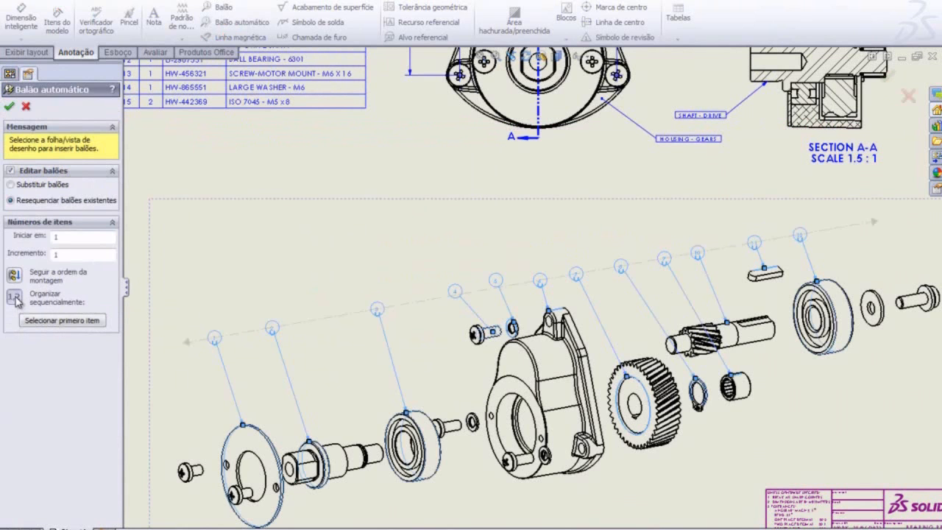
click(63, 321)
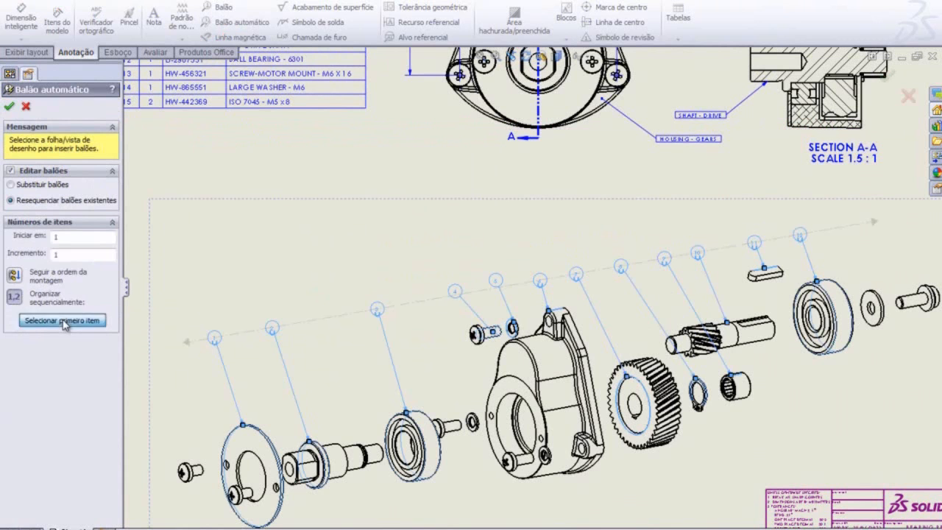
click(215, 343)
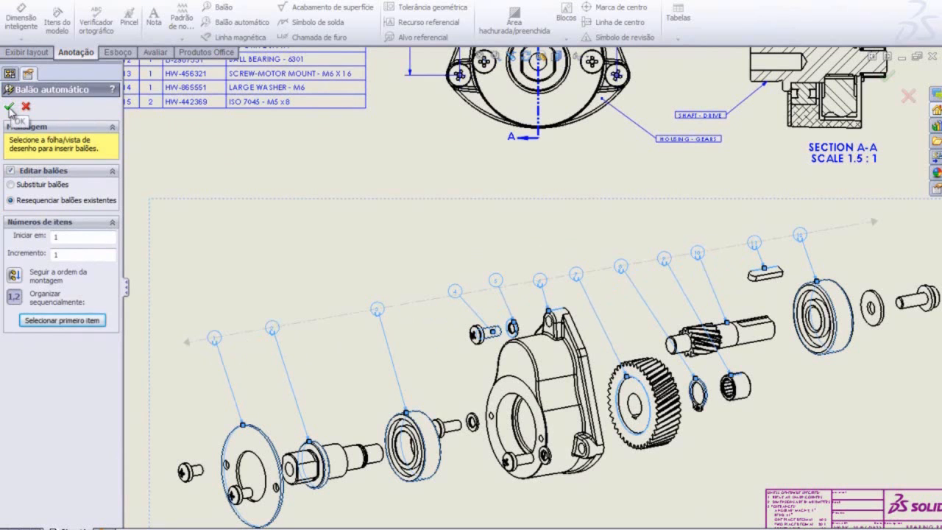
click(11, 106)
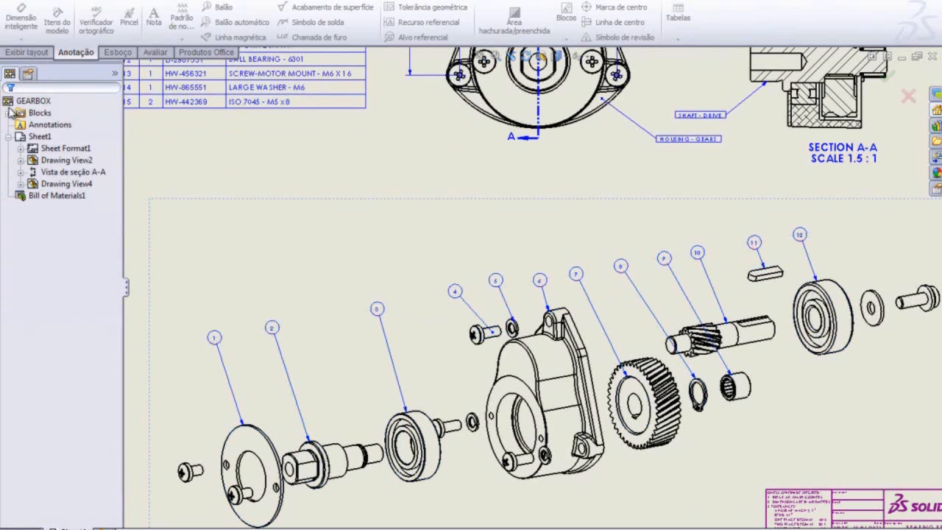
click(282, 243)
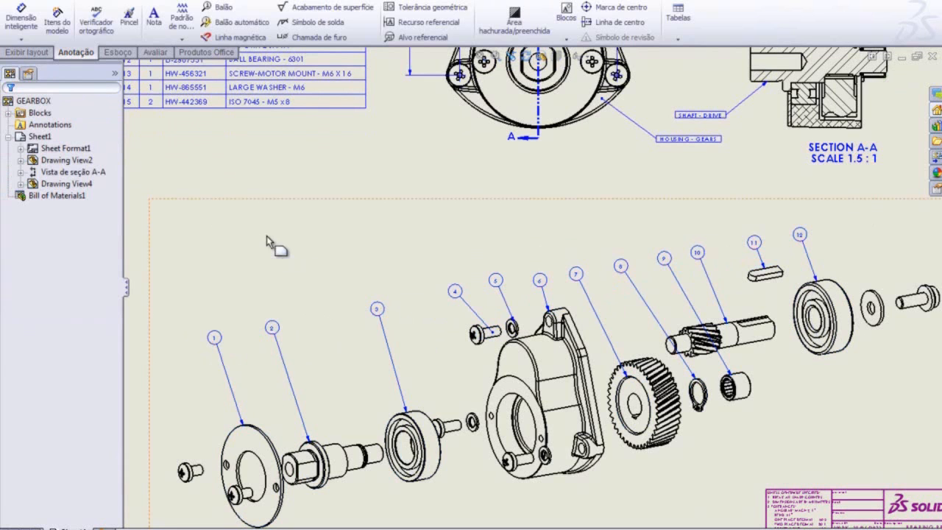
Replace the exploded view's existing balloons with Auto Balloon in a single top row, ignoring multiple instances and inserting magnetic lines.
click(247, 24)
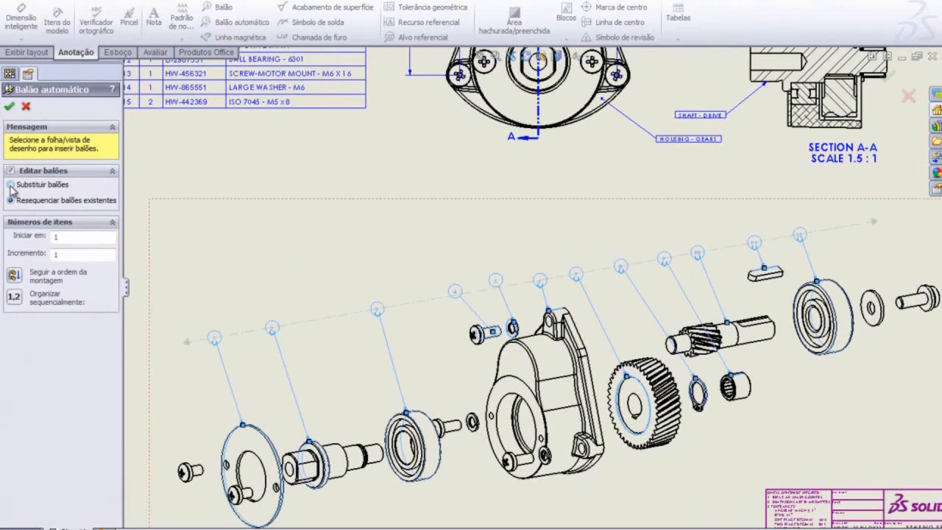
click(10, 185)
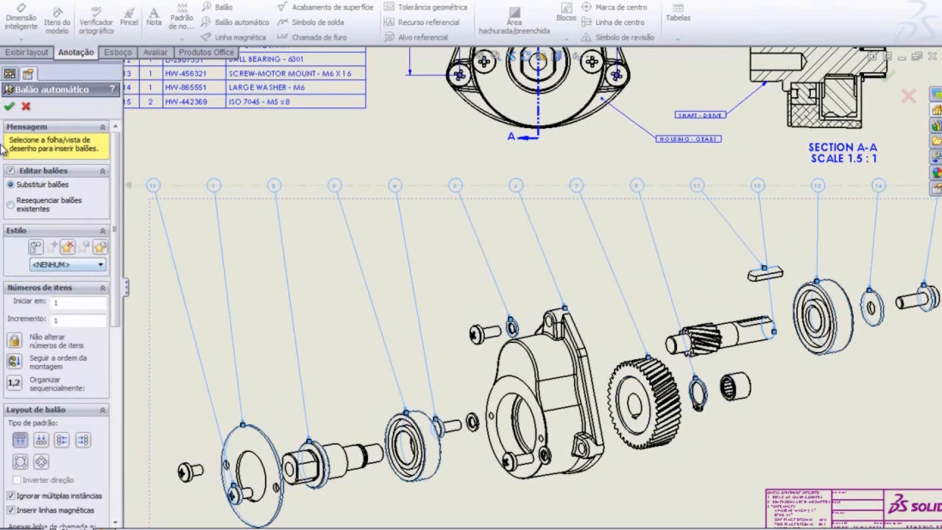
click(8, 109)
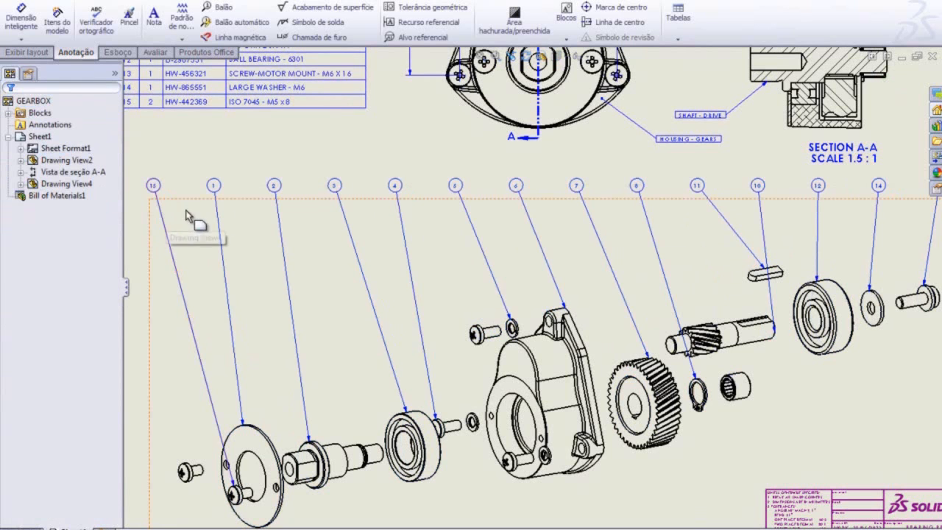
Tilt the balloons' magnetic line to about 12.8° so it follows the slope of the exploded parts.
key(f)
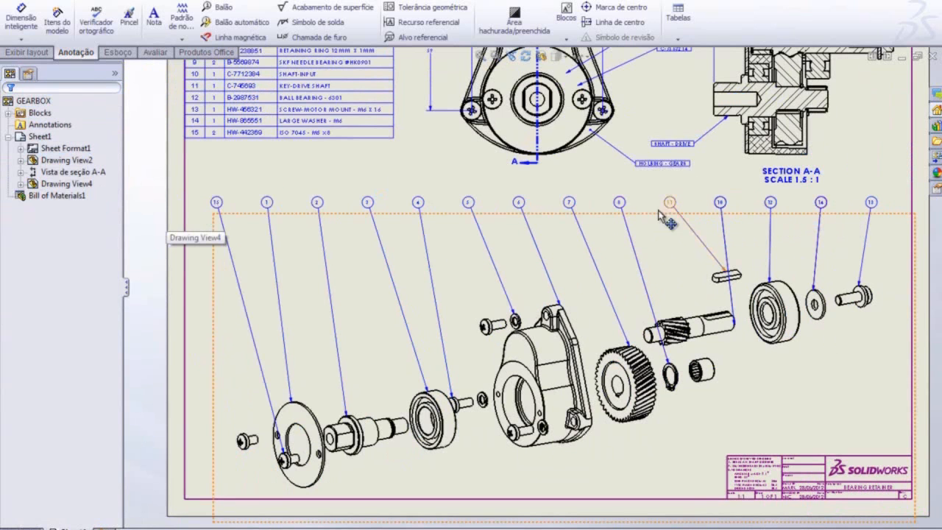
click(221, 234)
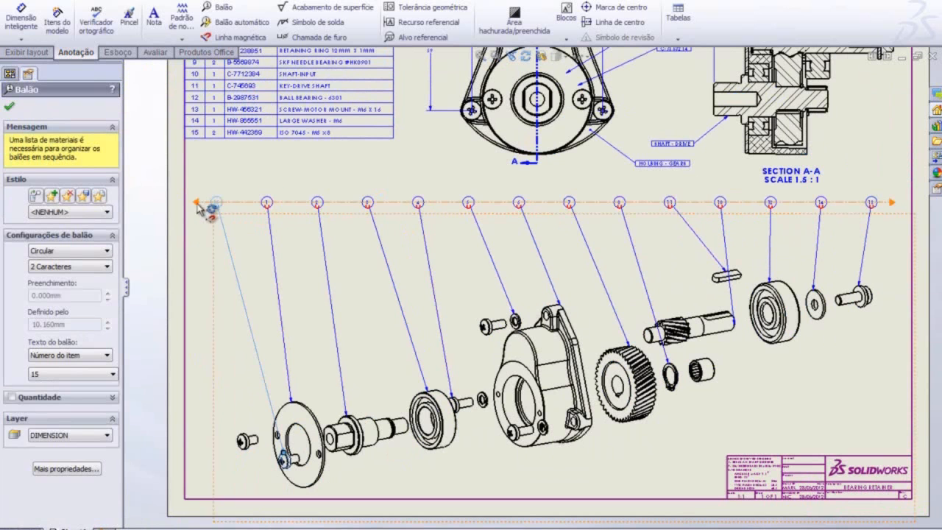
drag(198, 204, 201, 353)
drag(888, 206, 890, 208)
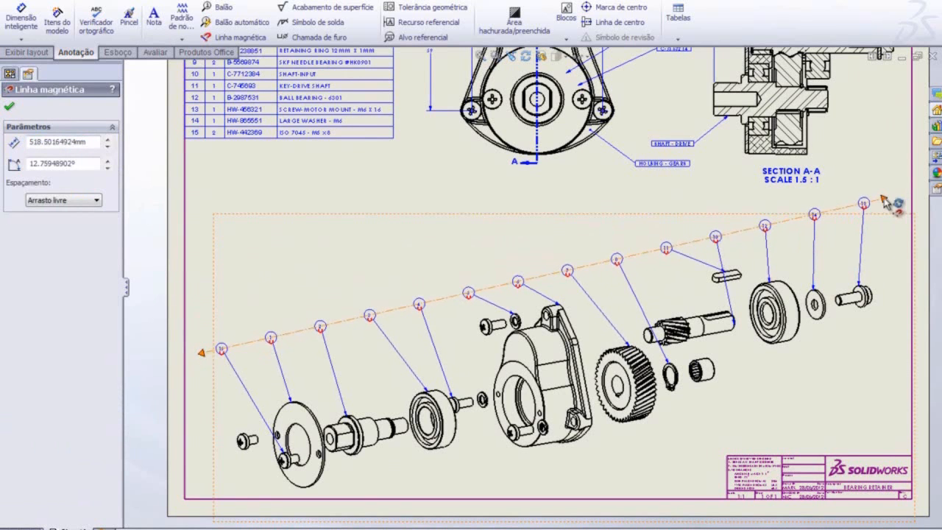
click(12, 108)
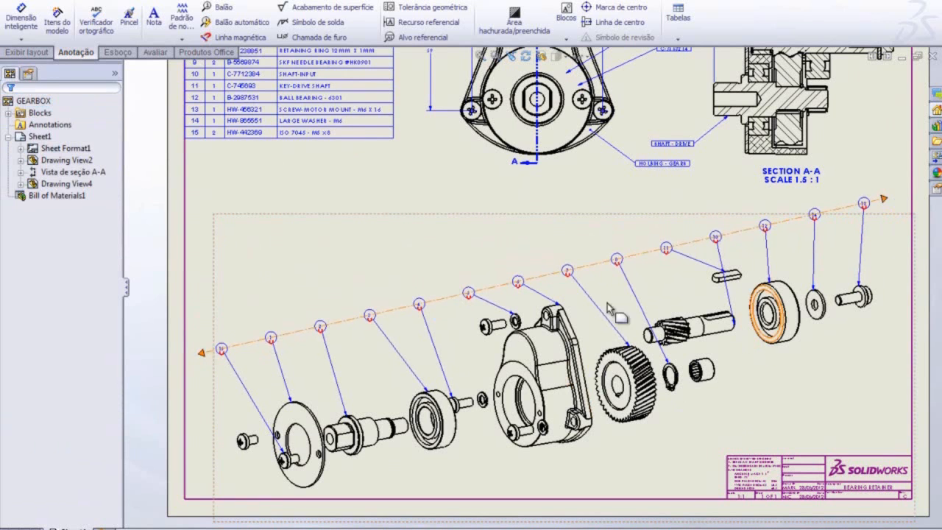
click(449, 196)
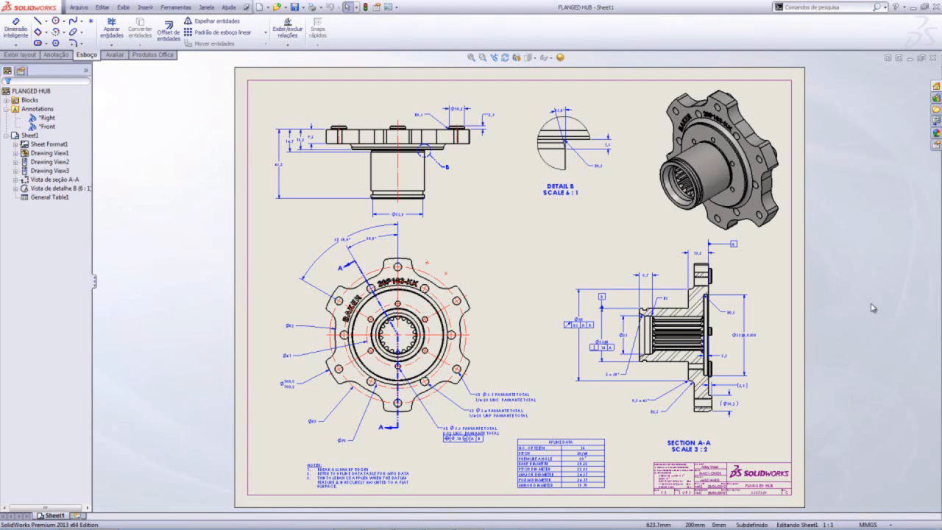
In the FLANGED HUB drawing, extend the overall height dimension's baseline set with a dimension to the upper edge of the hub's lower groove.
click(483, 57)
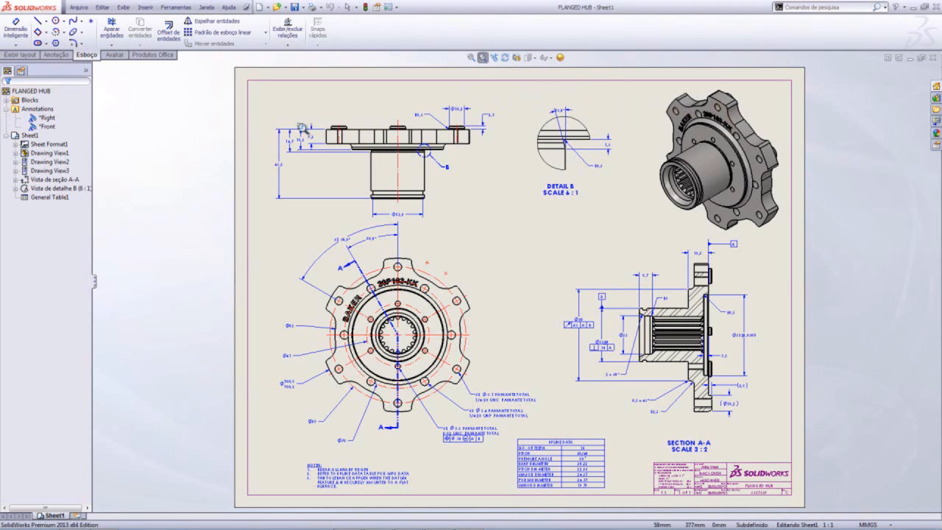
drag(226, 100, 436, 222)
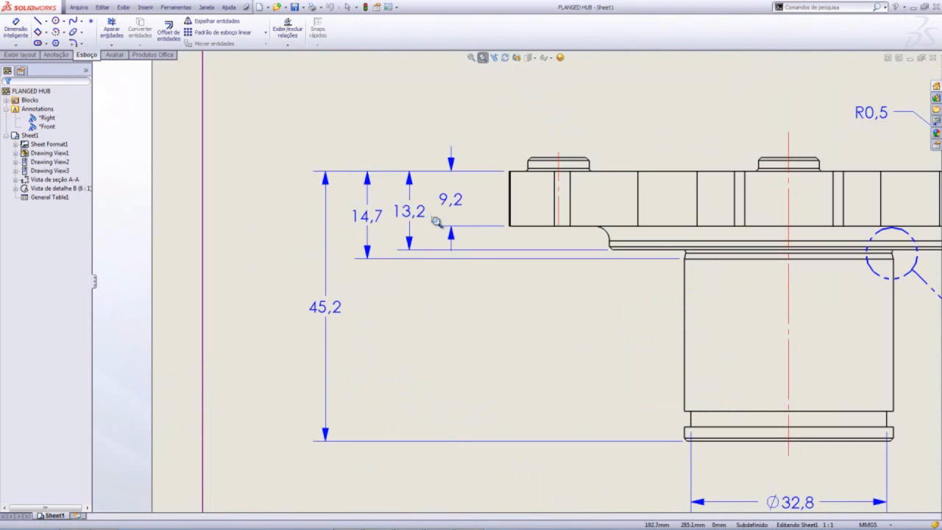
scroll(508, 280, up, 2)
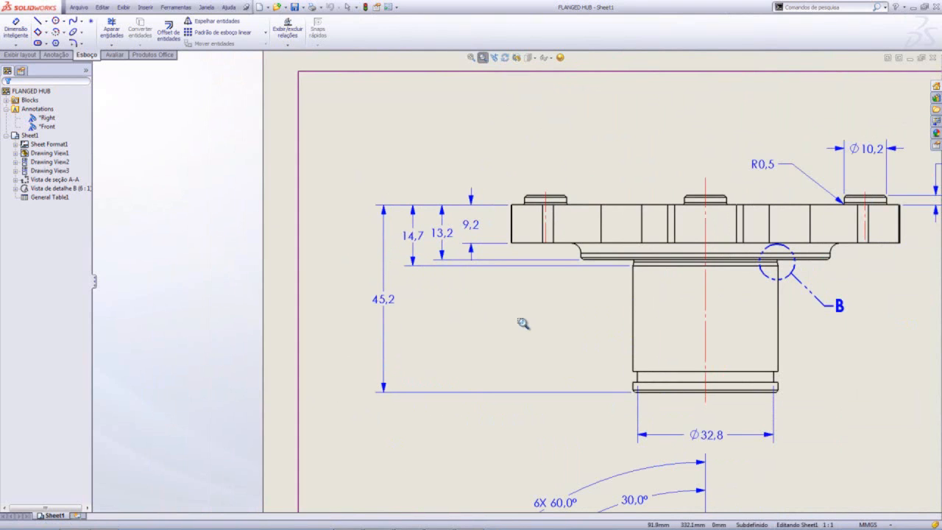
key(Escape)
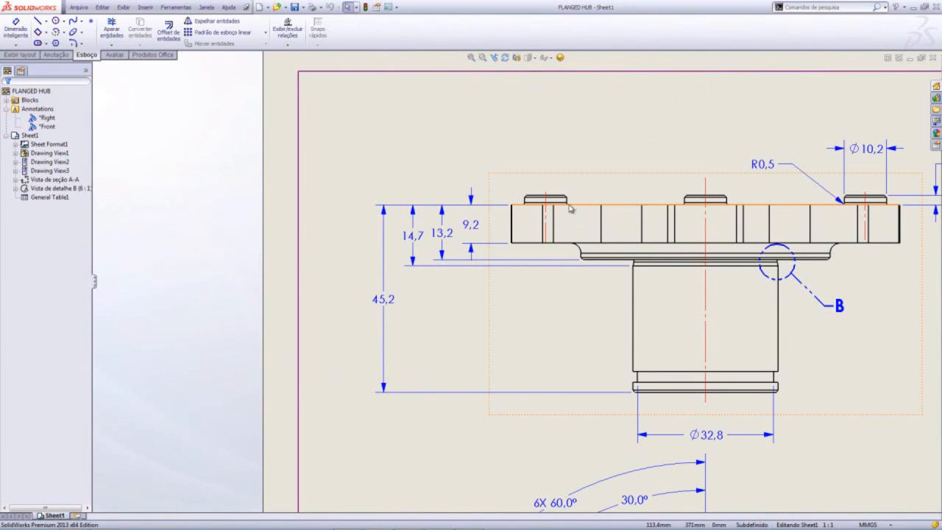
click(399, 153)
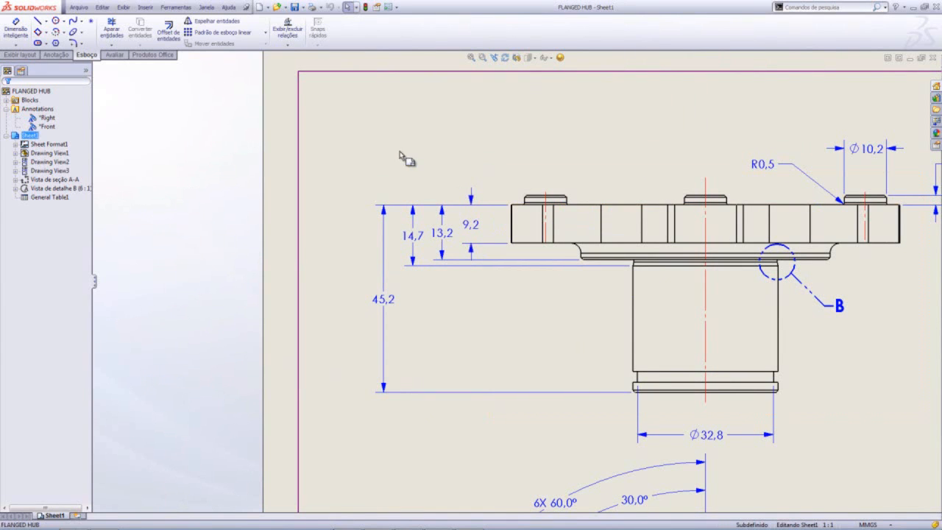
right_click(383, 302)
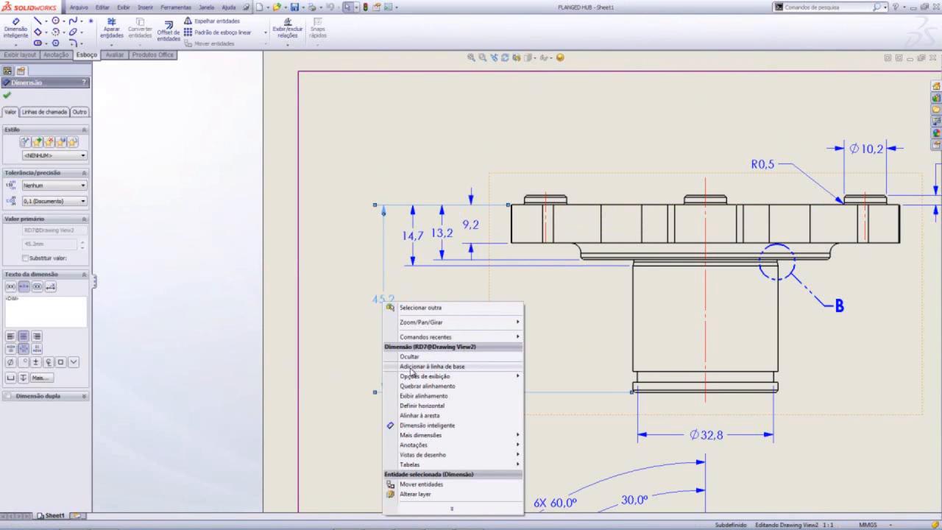
click(454, 367)
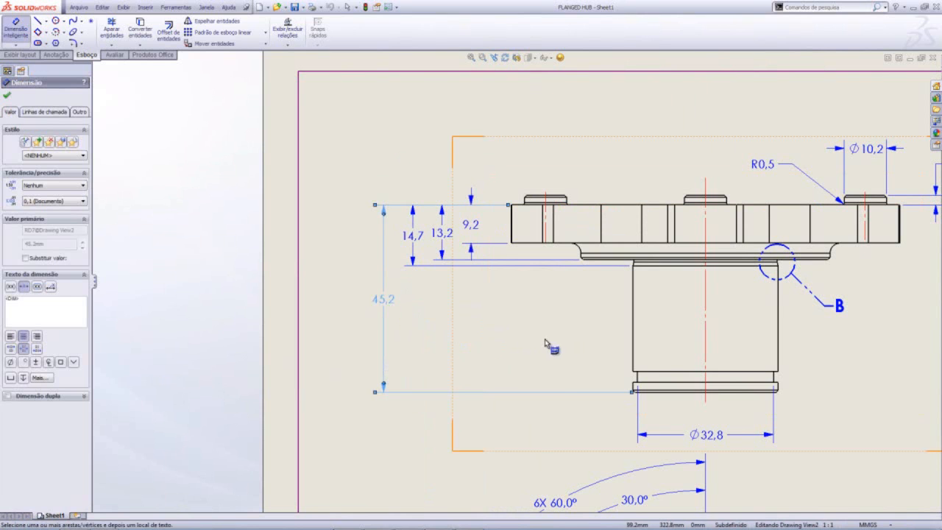
click(664, 375)
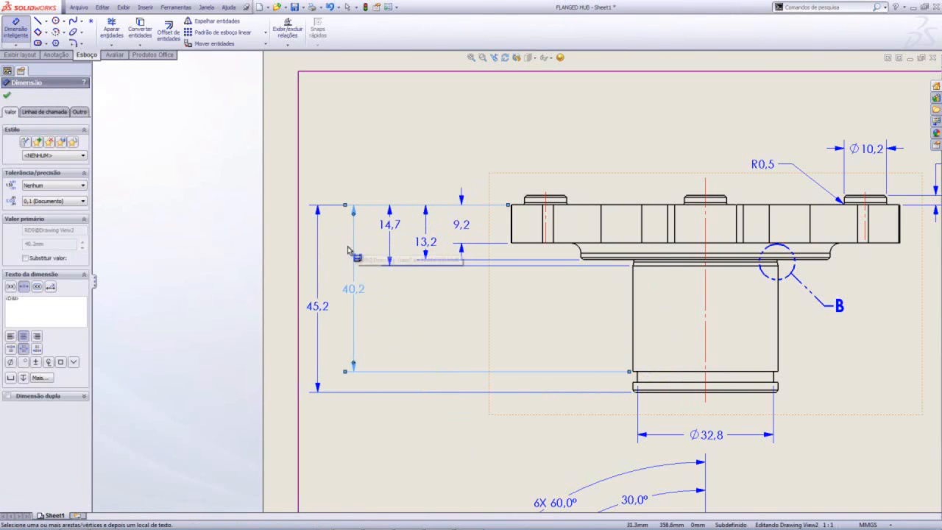
click(356, 297)
key(Escape)
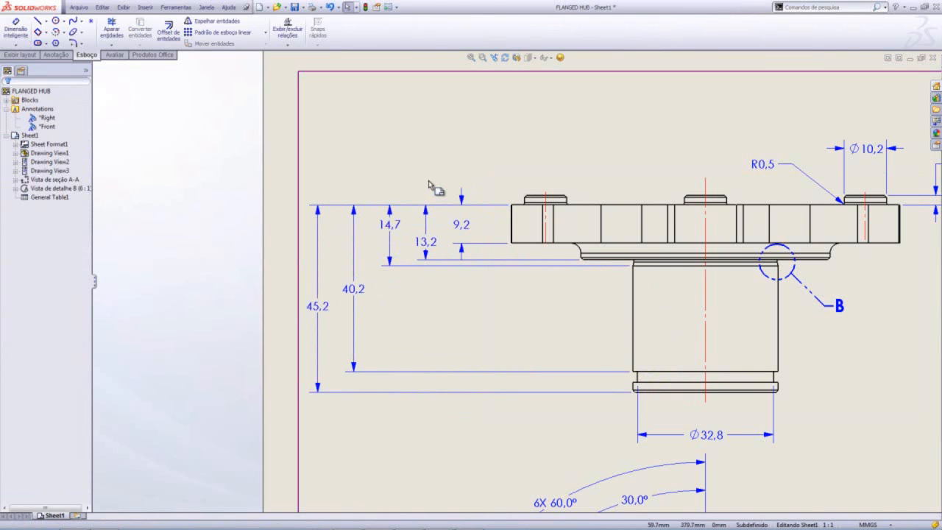
Auto-arrange the five baseline height dimensions beside the hub's side view, using a spacing scale of 1.00.
drag(241, 145, 499, 411)
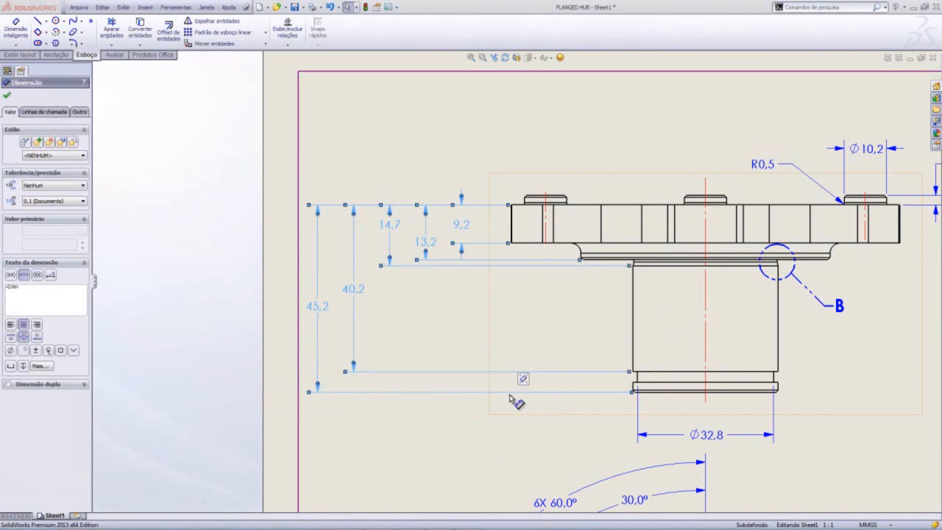
mouse_move(524, 377)
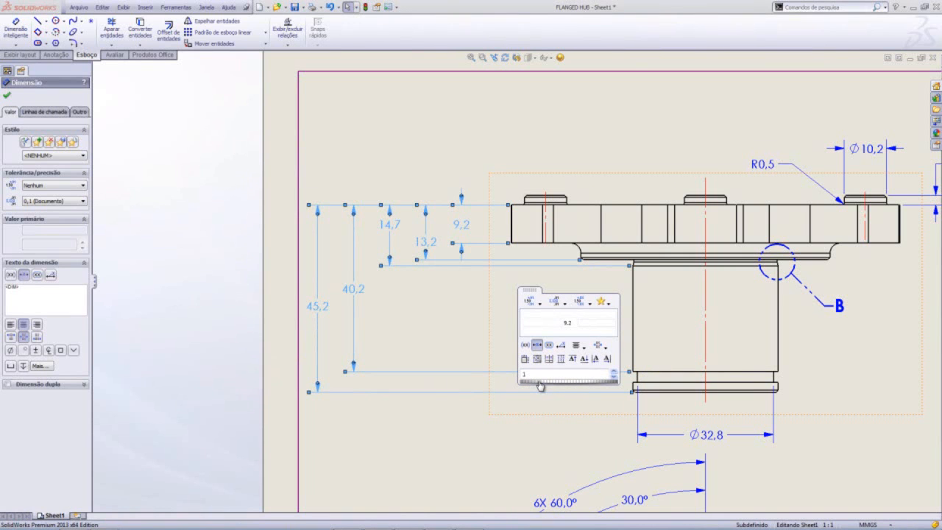
mouse_move(547, 386)
mouse_down()
mouse_move(565, 387)
mouse_move(533, 391)
mouse_move(541, 391)
mouse_up()
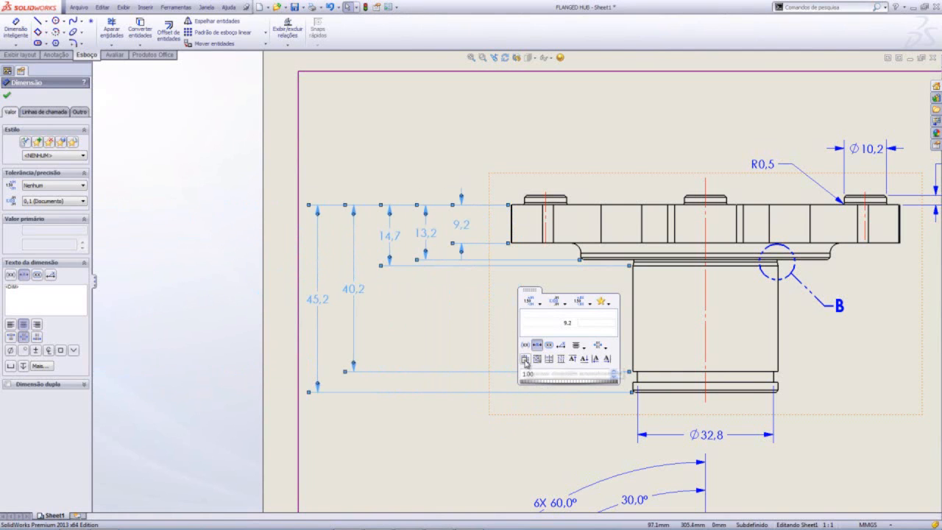
click(526, 360)
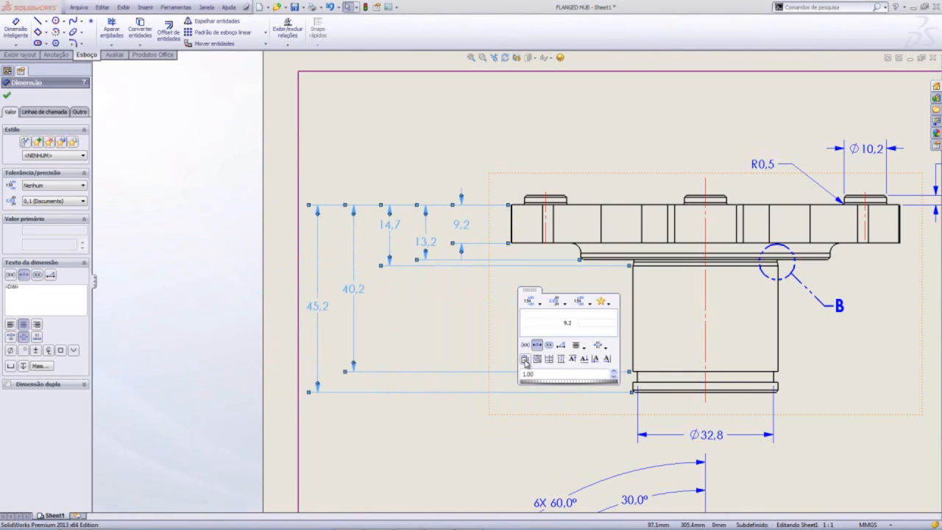
click(450, 426)
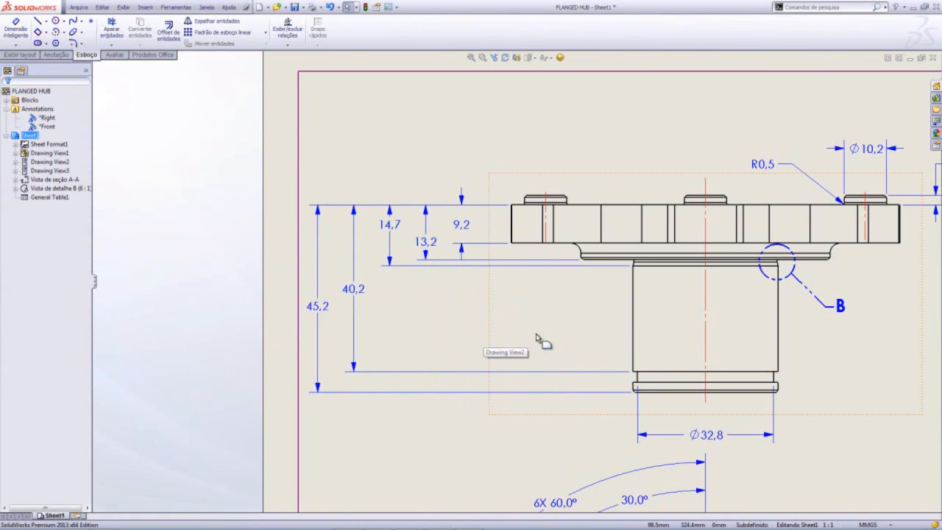
Move the 2 x 60° chamfer dimension in Section A-A down, below the Ø60 dimension's lower extension line.
key(f)
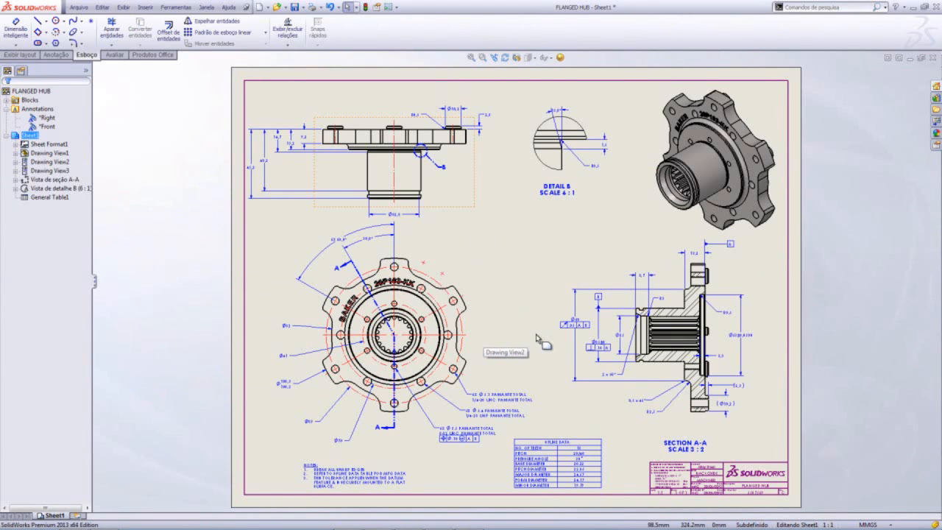
click(482, 59)
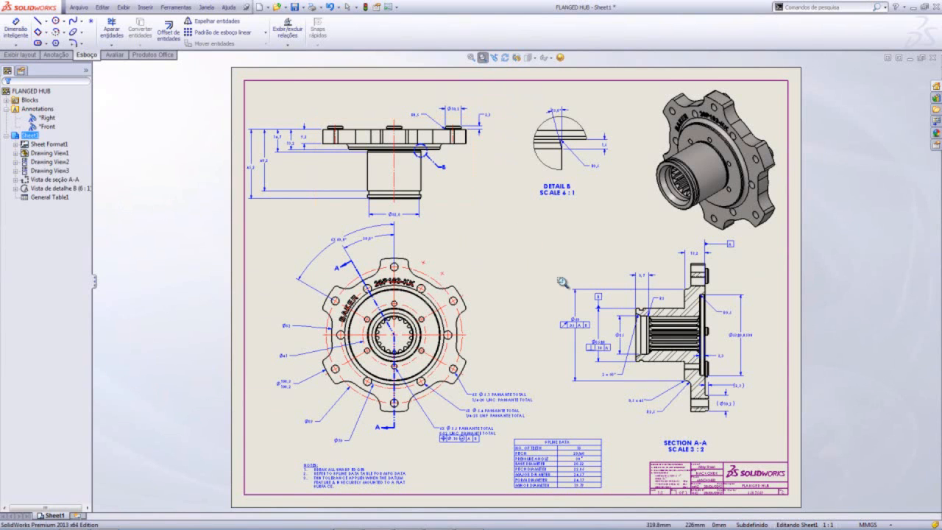
mouse_move(542, 266)
mouse_down()
mouse_move(581, 294)
mouse_move(677, 403)
mouse_up()
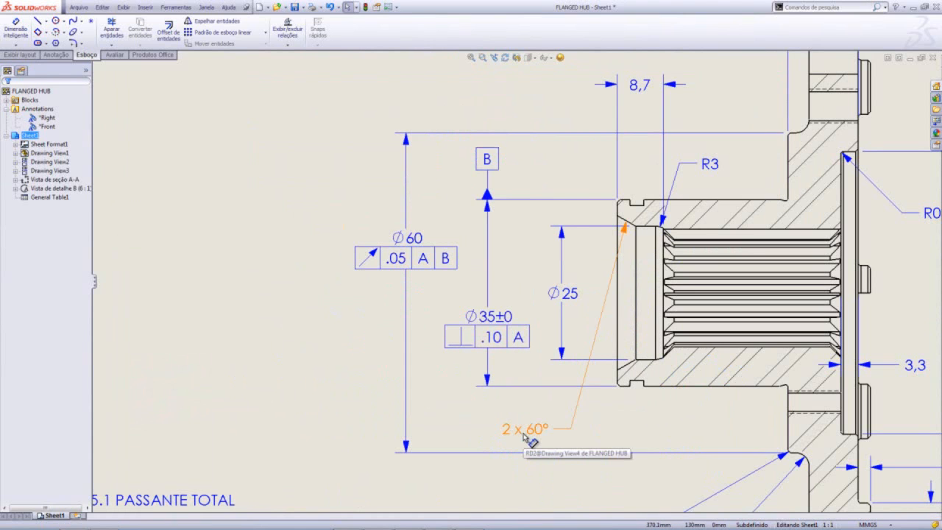
drag(529, 434, 514, 501)
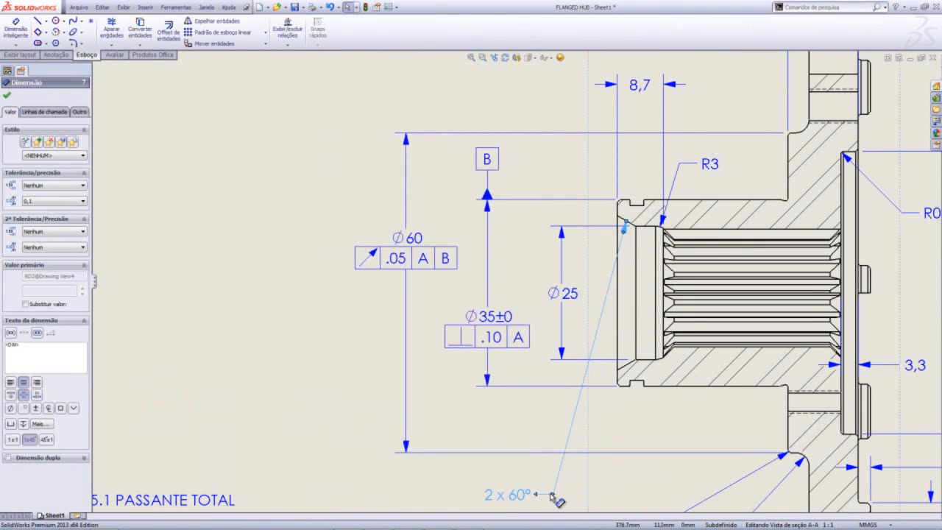
Try placing the 2 x 60° chamfer dimension left of the Ø60 dimension, and return it below the lower extension line.
drag(540, 499, 332, 318)
click(272, 305)
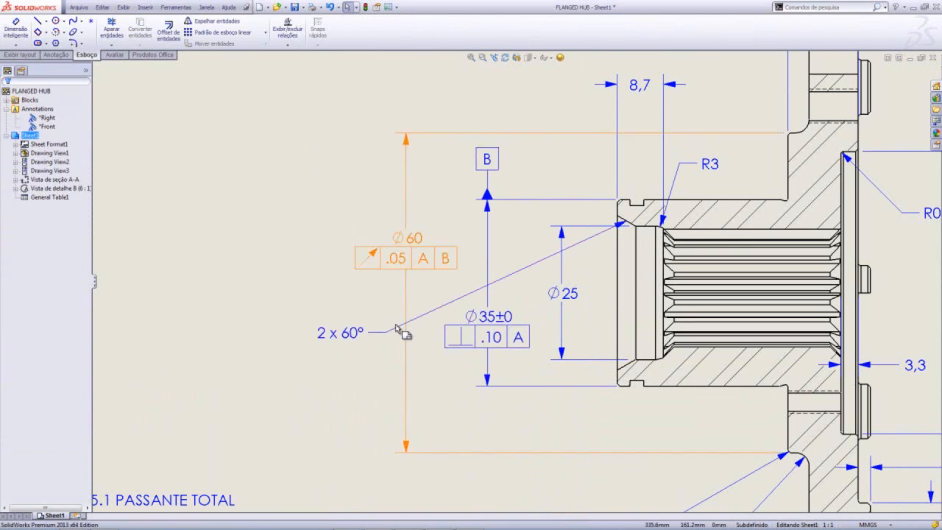
drag(341, 335, 492, 497)
click(303, 445)
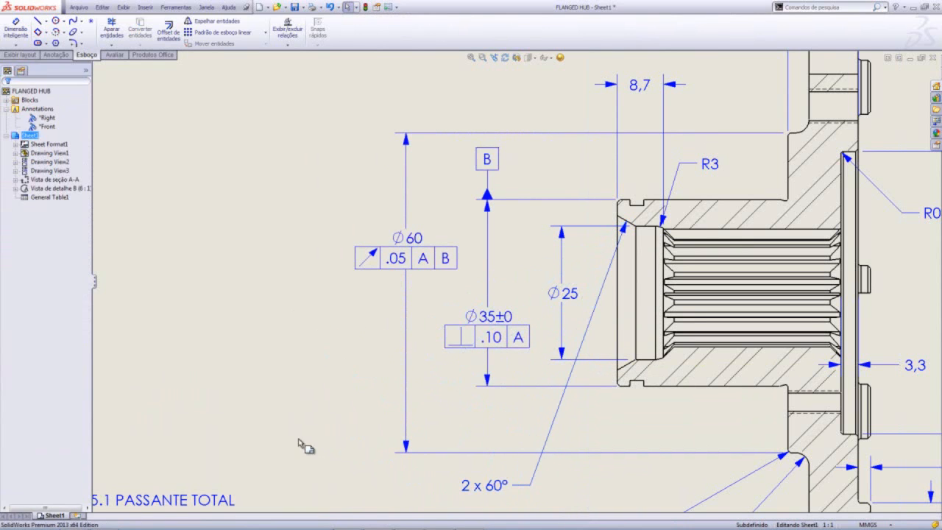
Turn on line breaks for the 2 x 60° chamfer dimension with a 2.5 mm gap, breaking both extension and dimension lines.
click(482, 486)
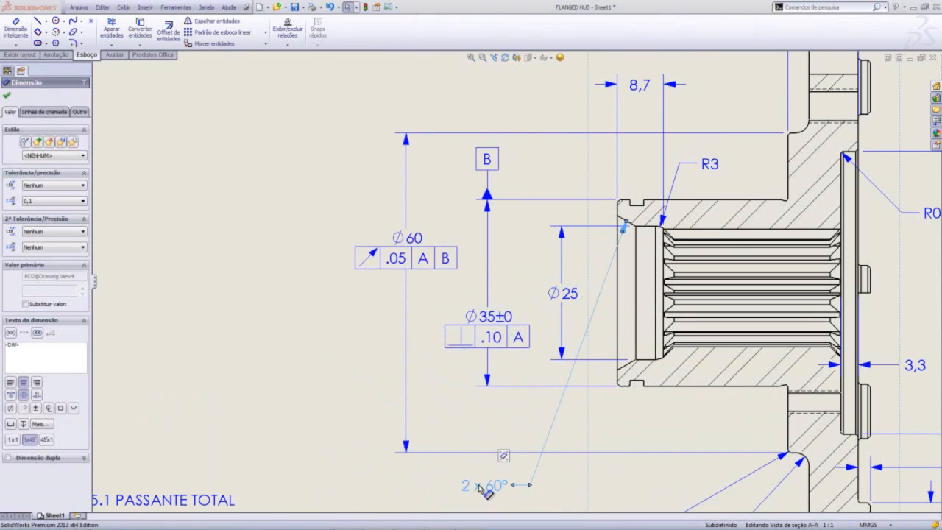
click(34, 112)
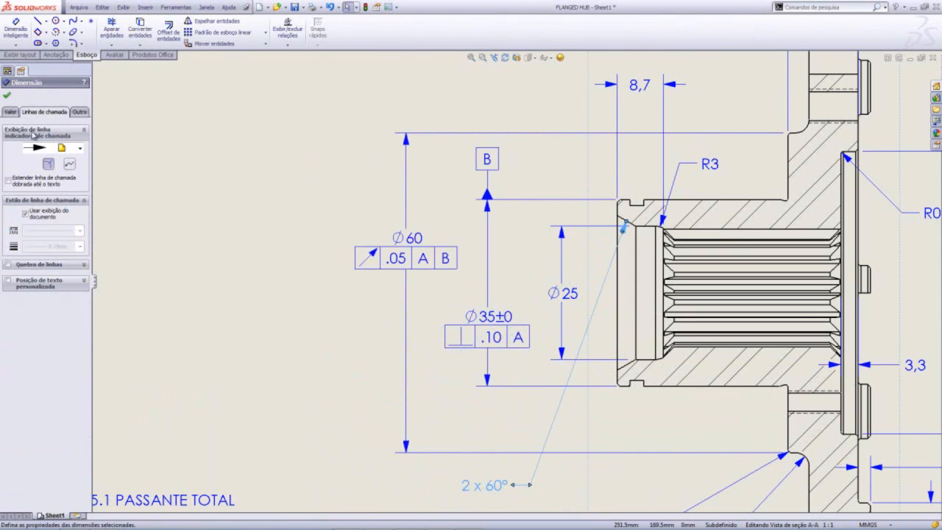
click(7, 265)
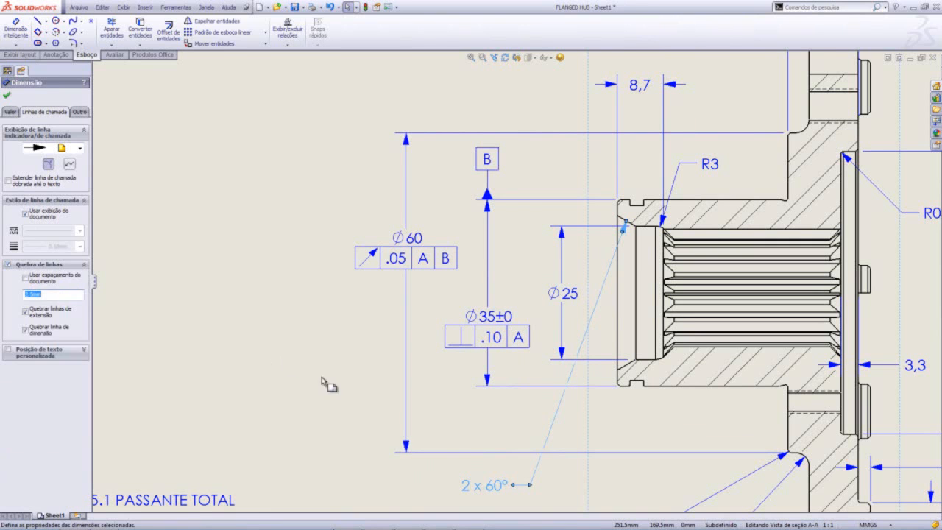
key(Escape)
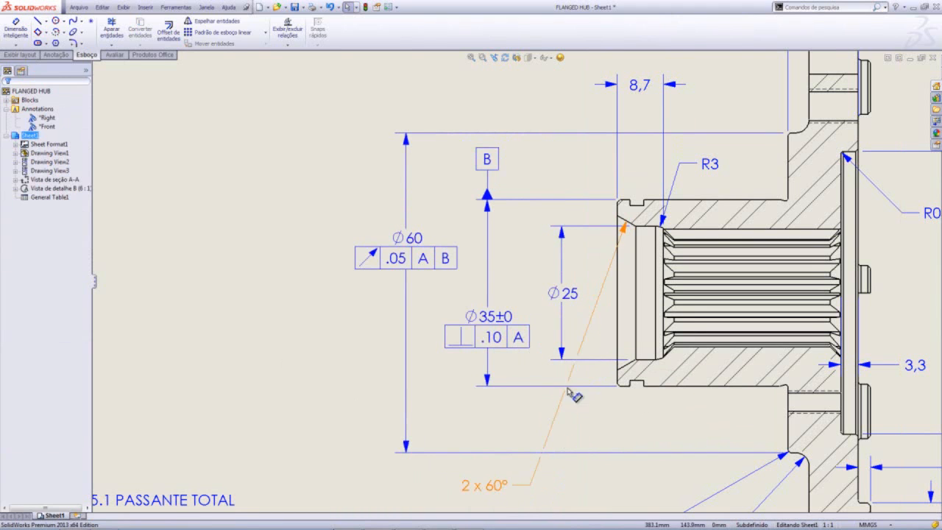
click(490, 486)
click(45, 112)
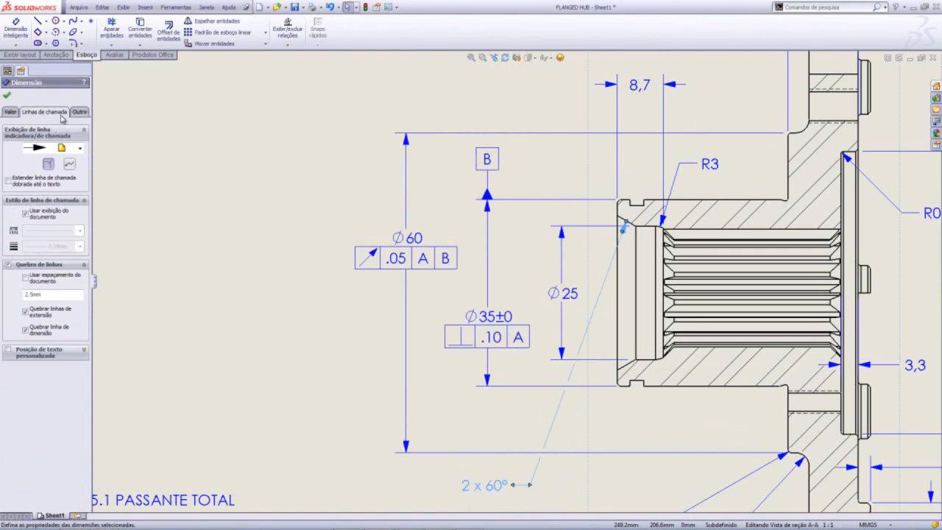
click(223, 364)
Move the 2 x 60° chamfer dimension in Section A-A to the left of the Ø60 dimension and turn off its line breaks.
drag(486, 491, 312, 318)
click(243, 320)
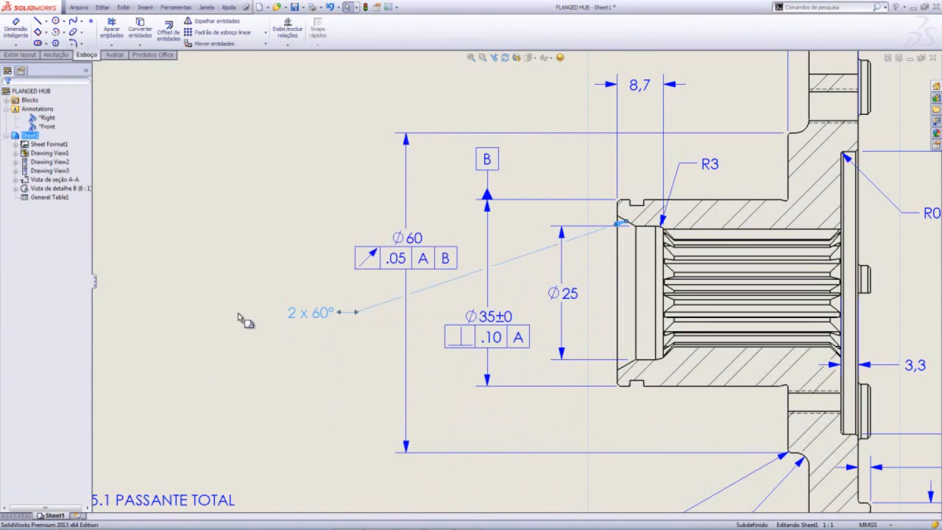
click(315, 322)
click(60, 117)
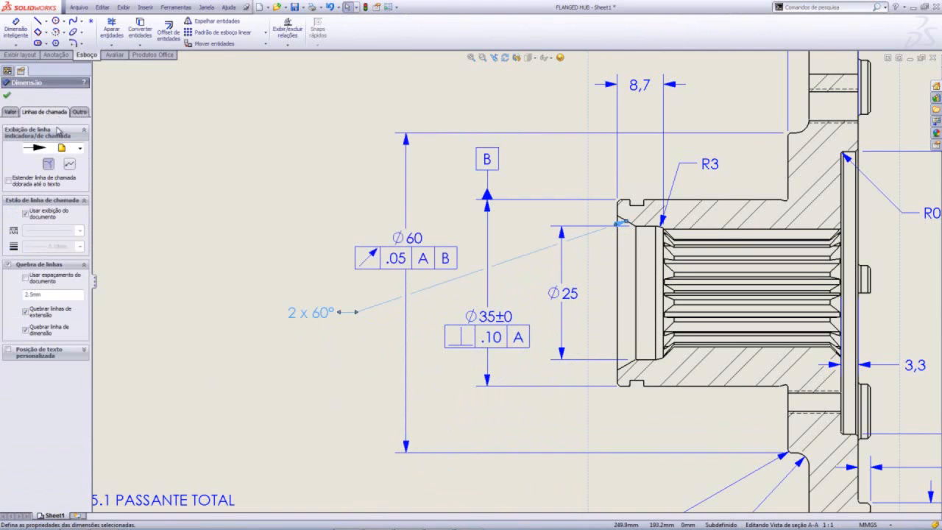
click(7, 265)
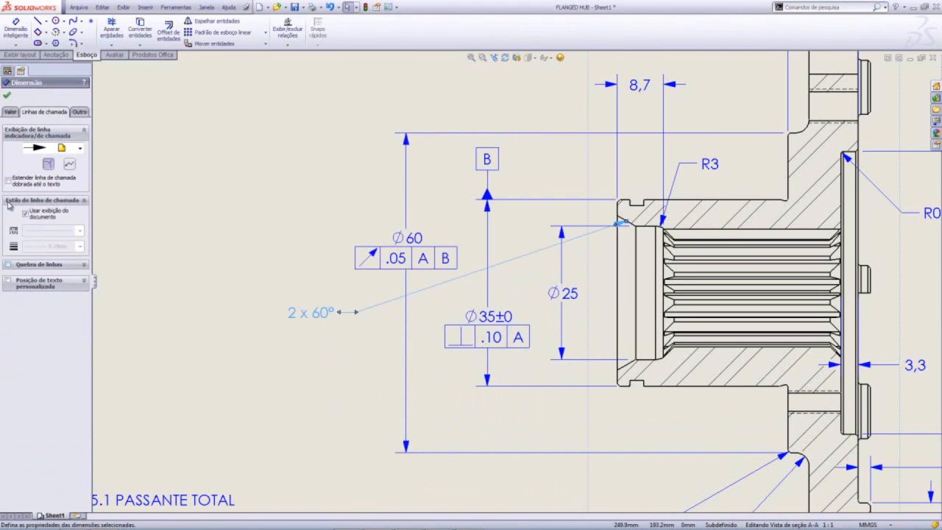
click(6, 95)
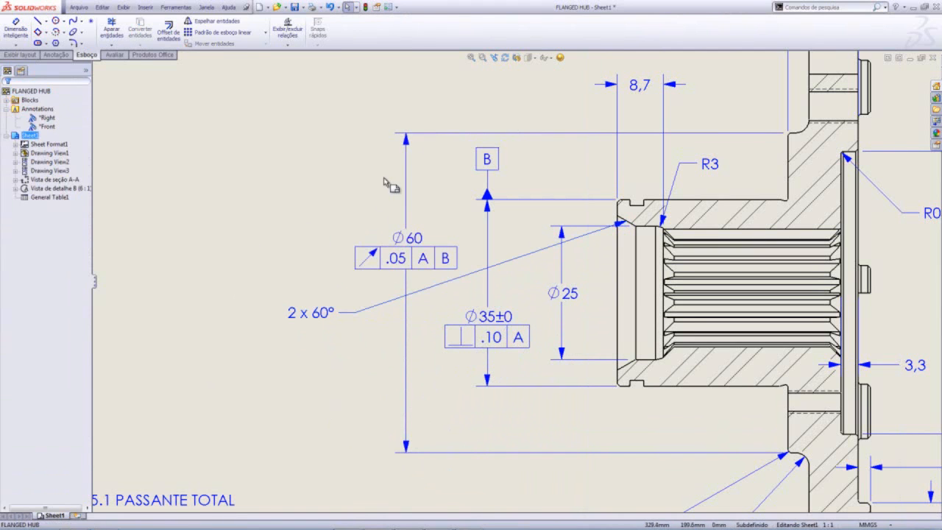
Turn on line breaks for the Ø60, Ø35 and Ø25 dimensions together, using the document gap and breaking extension and dimension lines.
click(412, 165)
ctrl+click(487, 209)
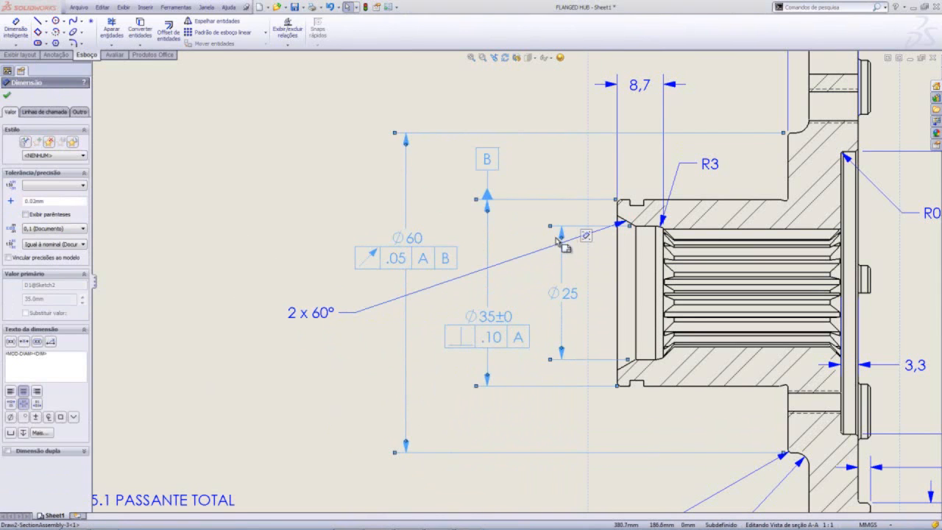
click(52, 115)
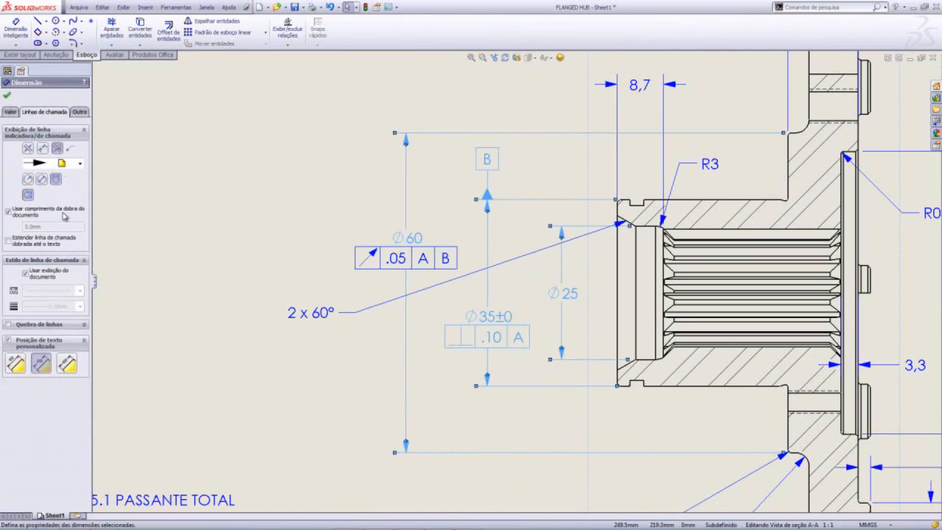
click(8, 324)
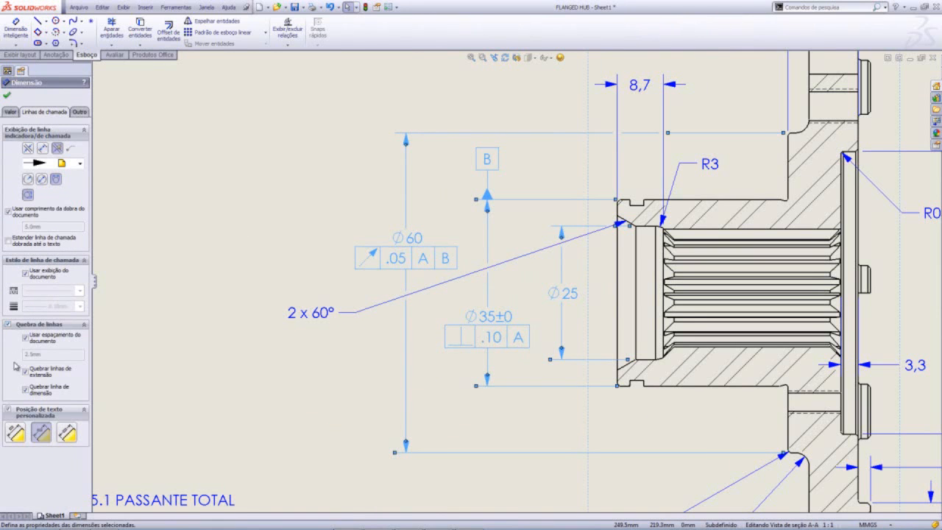
click(9, 96)
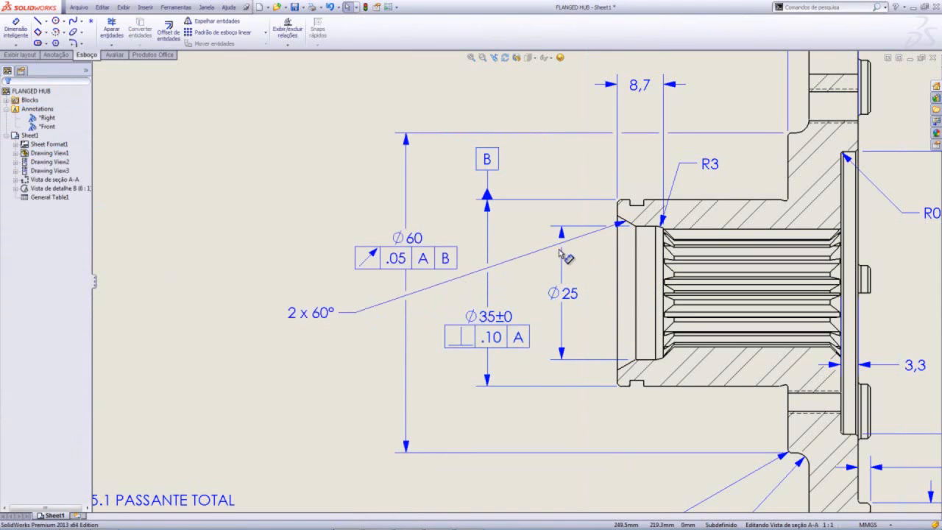
Move the 2 x 60° chamfer dimension down and back up on the left side of the Ø60 dimension.
drag(311, 322, 331, 447)
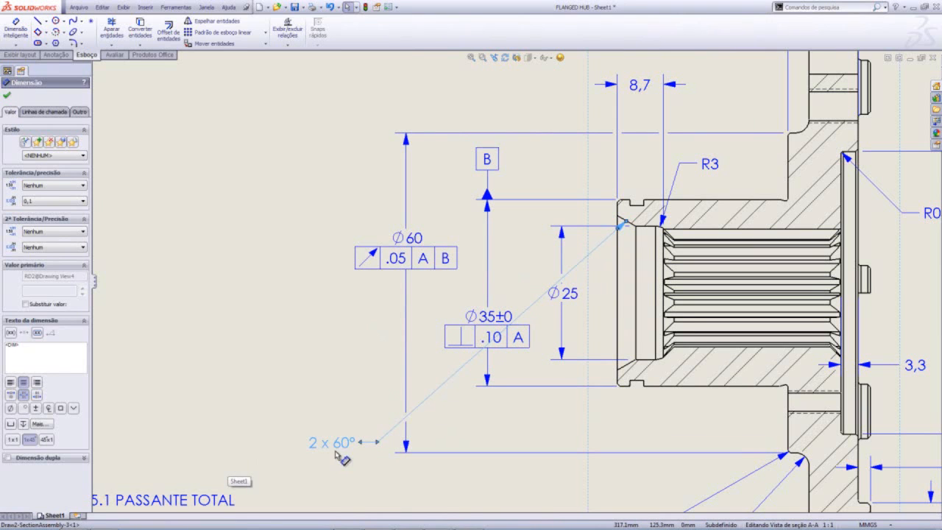
drag(334, 449, 309, 346)
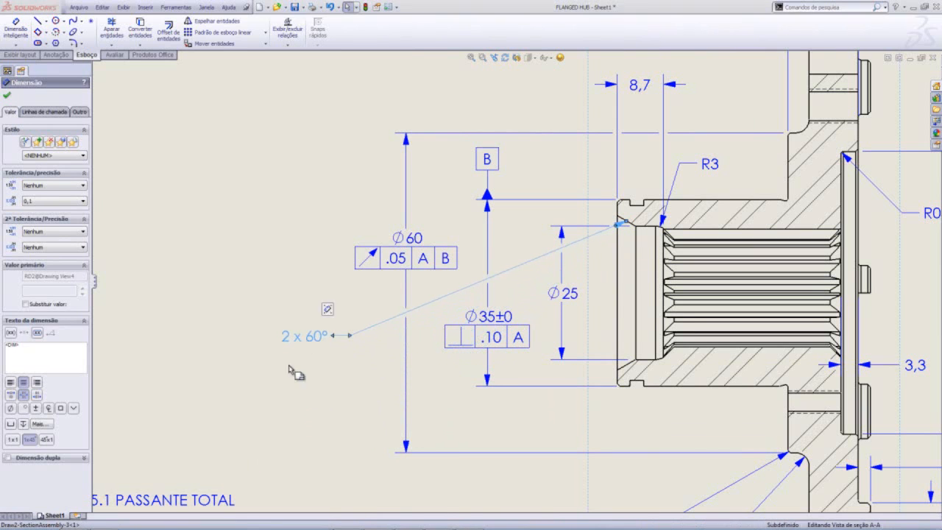
click(271, 390)
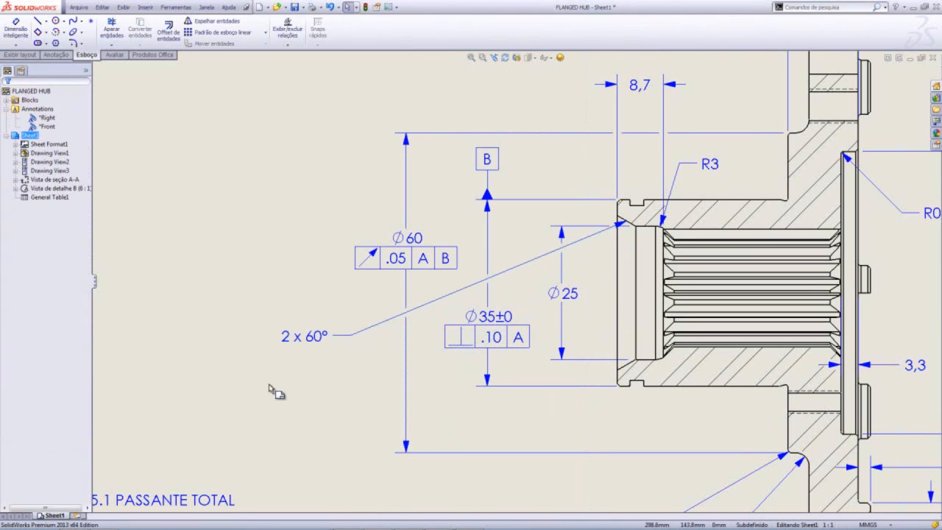
Insert the model dimensions 12X R2, 12X R10 and 22° TYP from the flange's outer lobe profile into the front view.
click(471, 58)
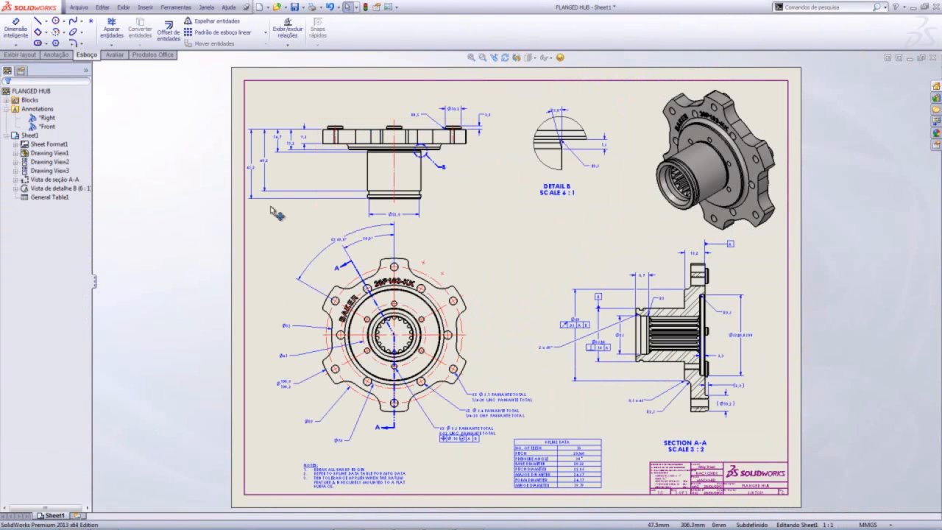
click(482, 57)
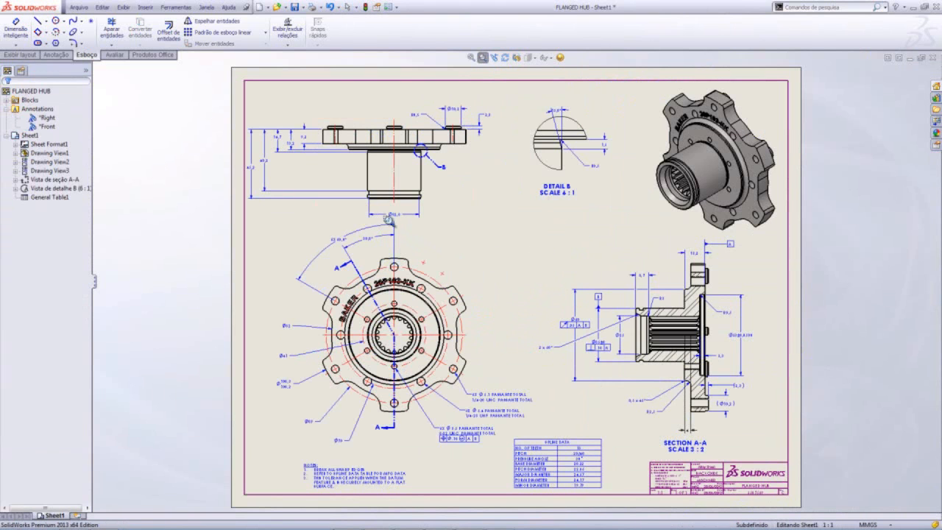
drag(384, 216, 496, 308)
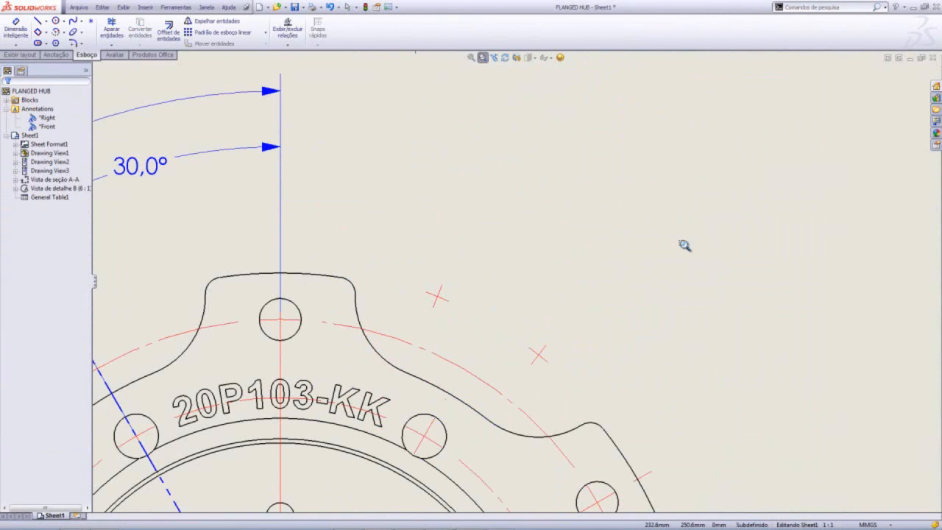
scroll(705, 143, up, 4)
scroll(709, 138, down, 2)
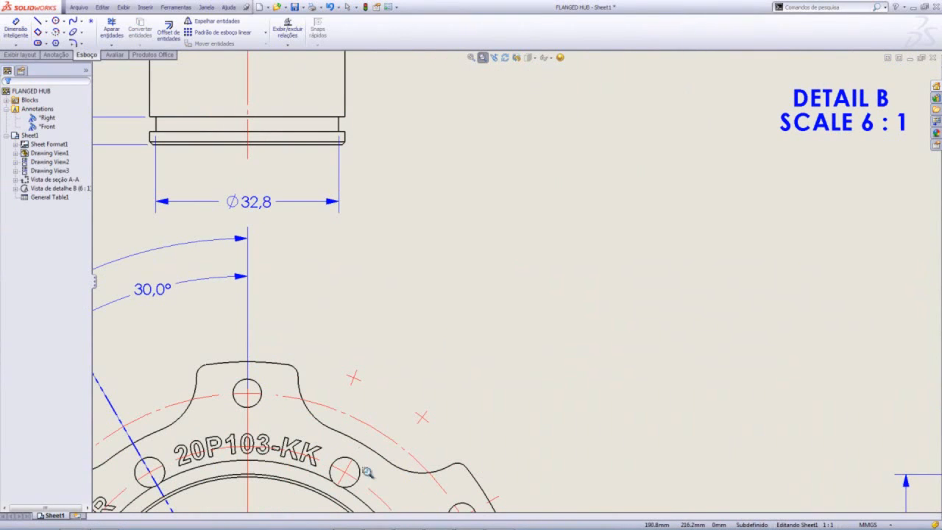
scroll(359, 477, down, 1)
key(Escape)
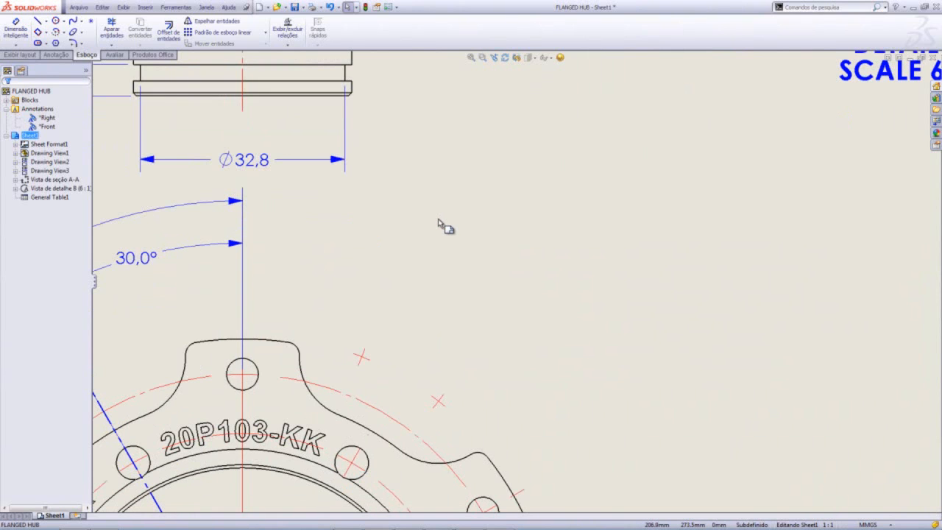
click(54, 55)
click(44, 36)
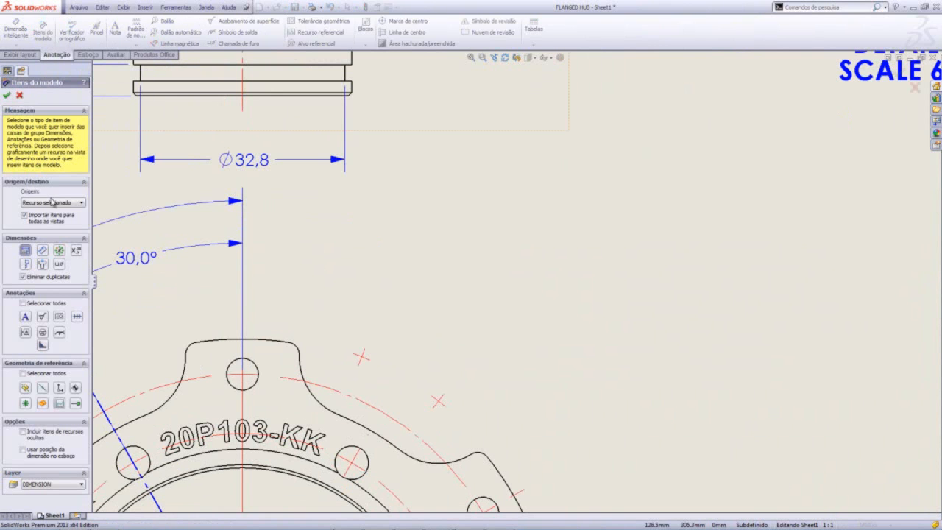
click(372, 435)
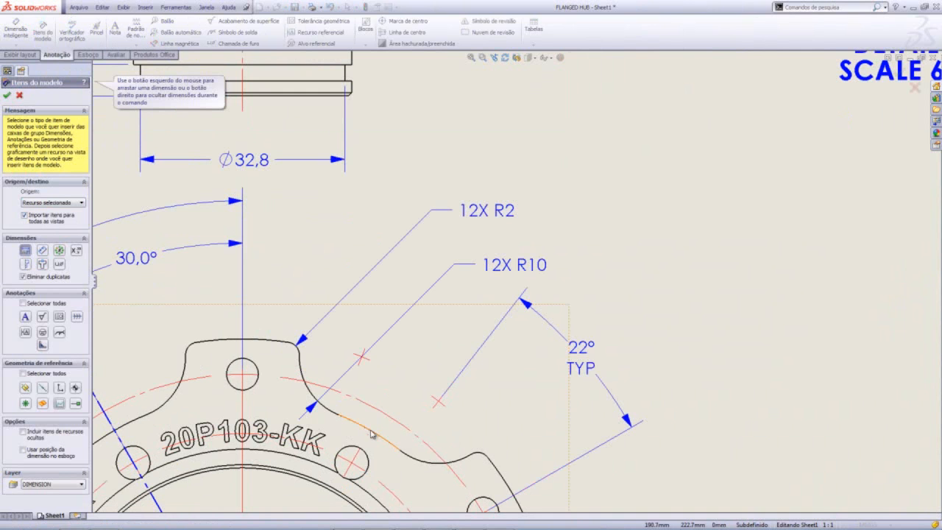
click(7, 96)
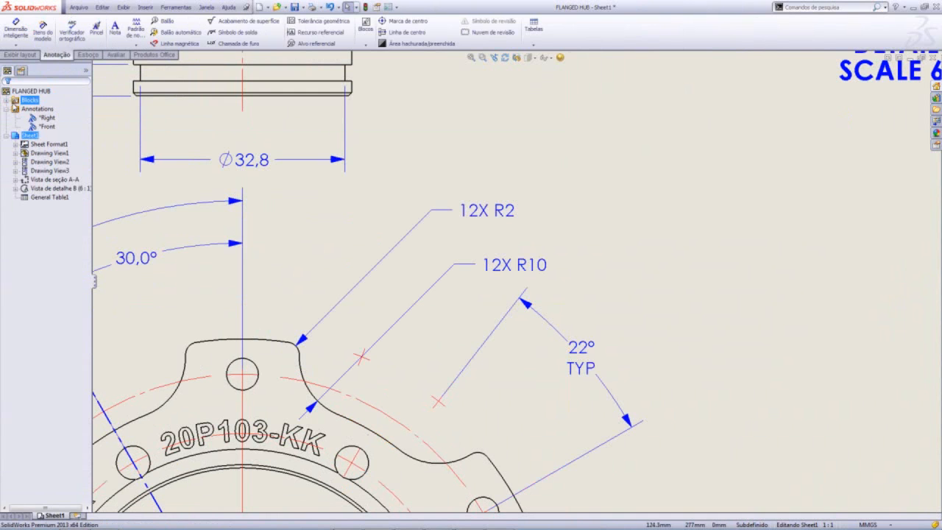
Adjust the positions of the 12X R2 and 12X R10 radius dimensions beside the front view's upper lobe.
scroll(247, 481, up, 3)
scroll(221, 471, down, 2)
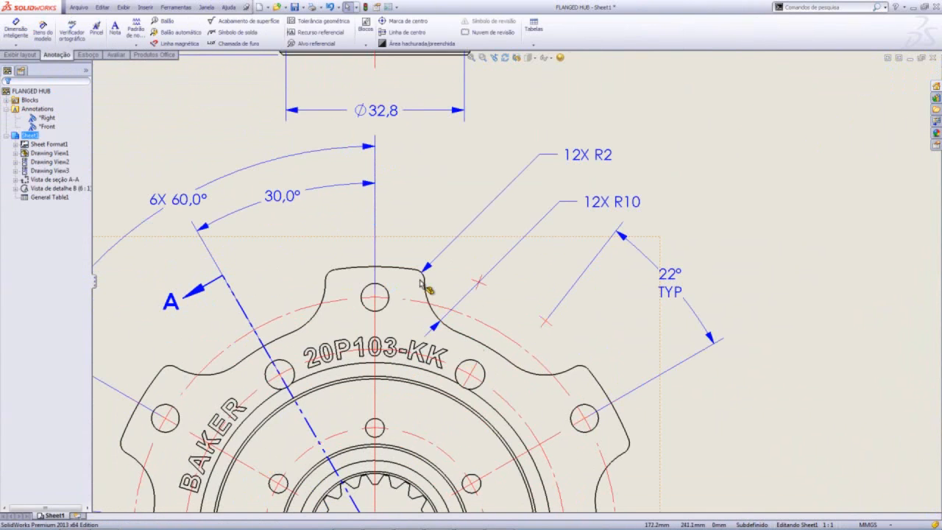
scroll(421, 282, down, 1)
click(592, 142)
mouse_move(595, 143)
mouse_down()
mouse_move(338, 213)
mouse_move(283, 331)
mouse_move(301, 352)
mouse_move(400, 231)
mouse_move(581, 147)
mouse_up()
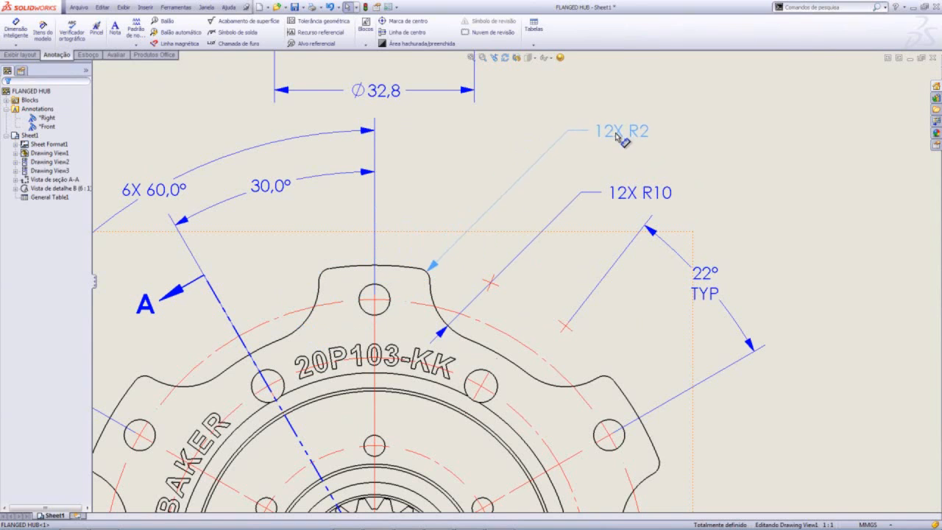
click(621, 136)
drag(632, 196, 654, 203)
click(746, 184)
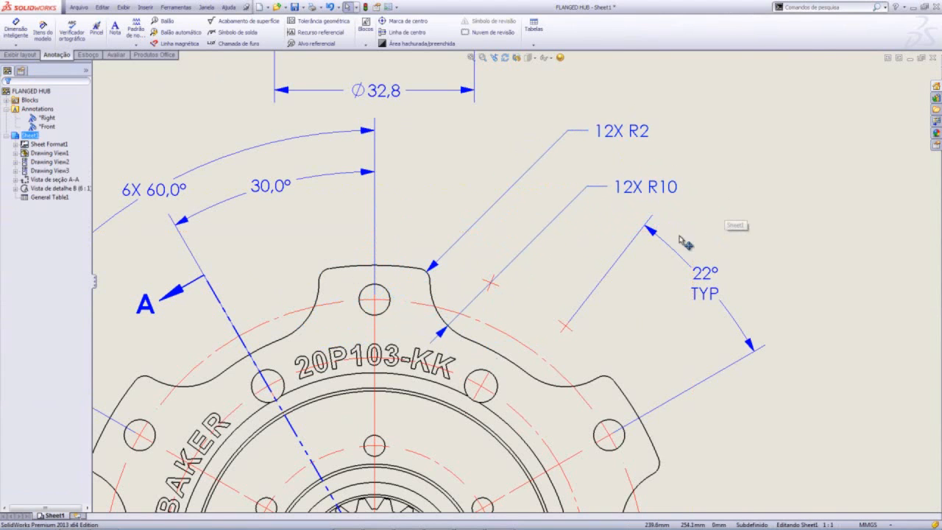
Set the document's radius dimension arrow placement to smart arrows attached to arcs and pointing outward.
scroll(450, 301, down, 1)
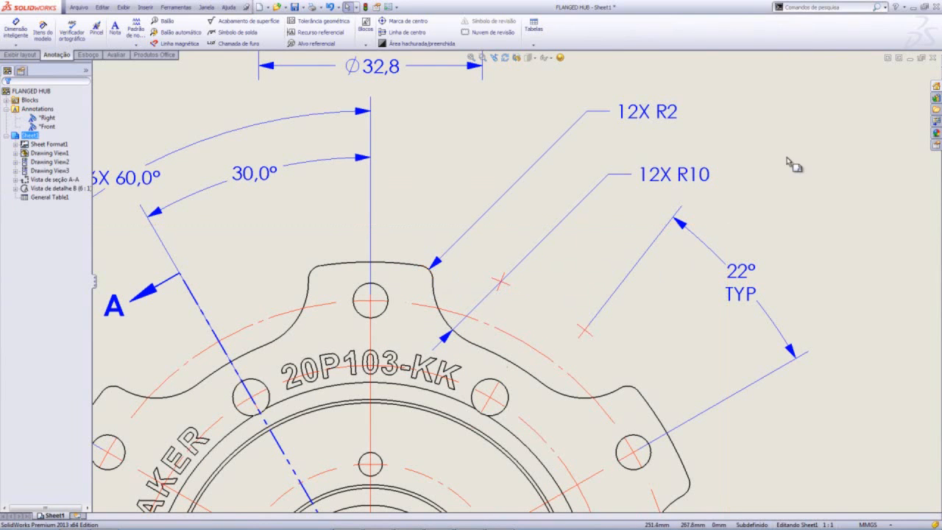
click(390, 8)
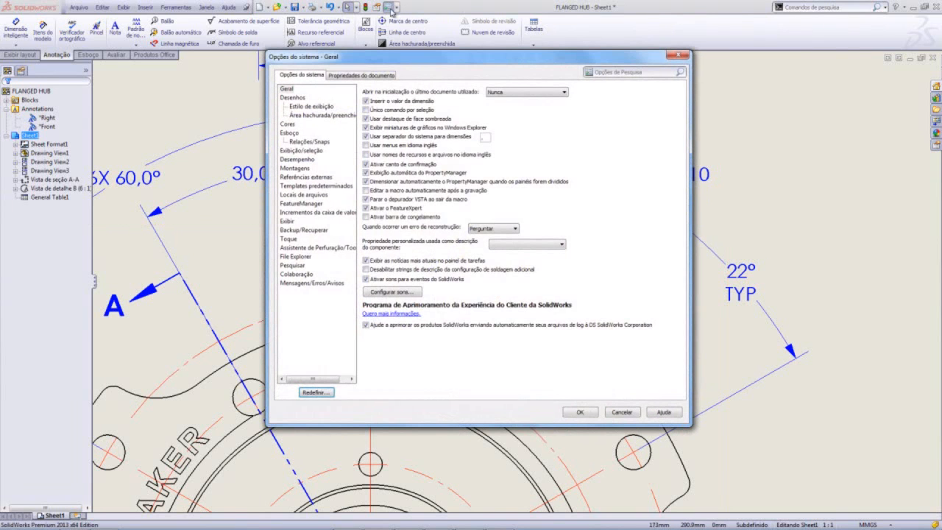
click(376, 75)
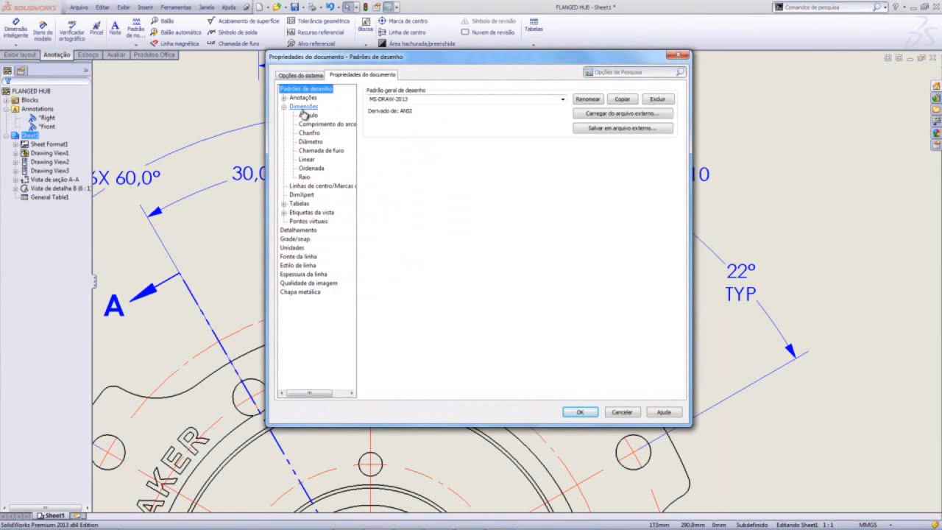
click(304, 179)
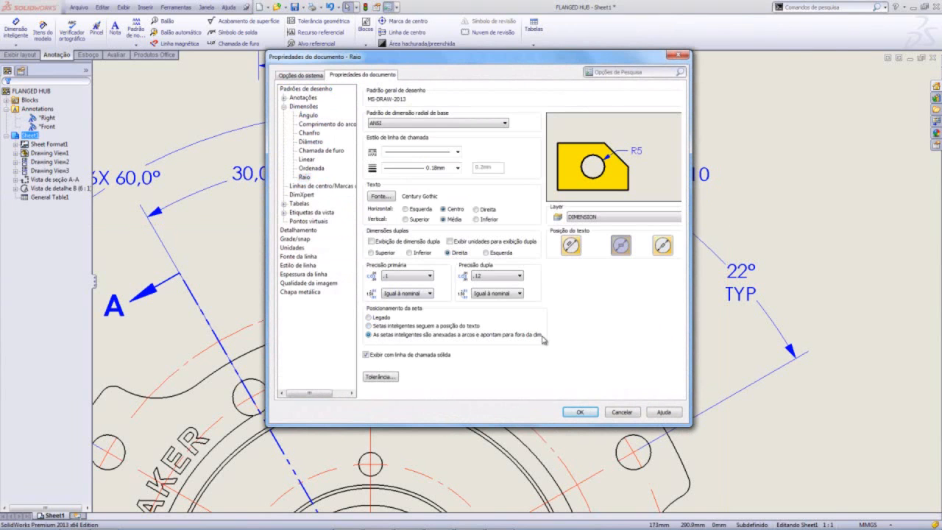
click(580, 412)
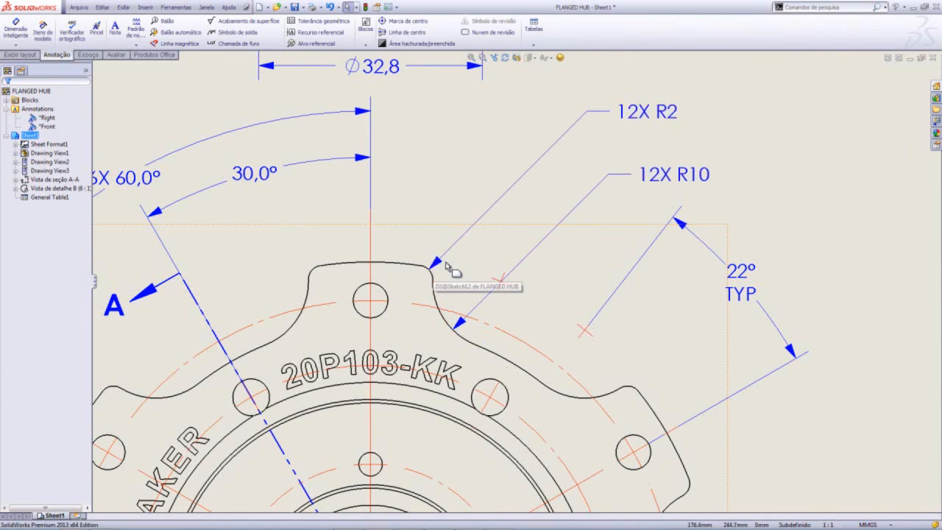
Nudge the 12X R2 dimension slightly down and move the 12X R10 dimension up and to the right.
mouse_move(627, 120)
mouse_down()
mouse_move(368, 185)
mouse_move(283, 328)
mouse_move(299, 345)
mouse_move(334, 346)
mouse_move(320, 341)
mouse_move(318, 327)
mouse_move(501, 147)
mouse_move(581, 121)
mouse_move(631, 120)
mouse_move(392, 201)
mouse_move(374, 309)
mouse_move(309, 327)
mouse_move(533, 156)
mouse_move(633, 116)
mouse_up()
drag(673, 181, 699, 165)
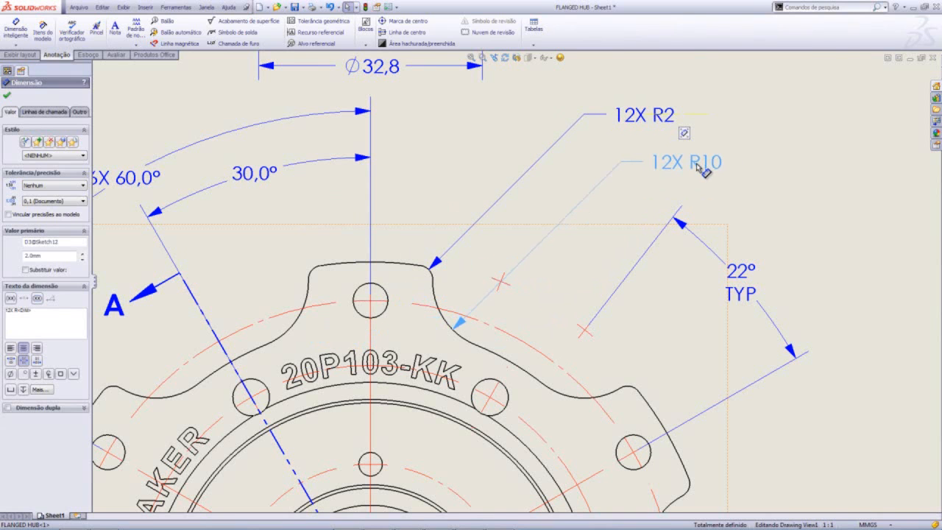
click(844, 187)
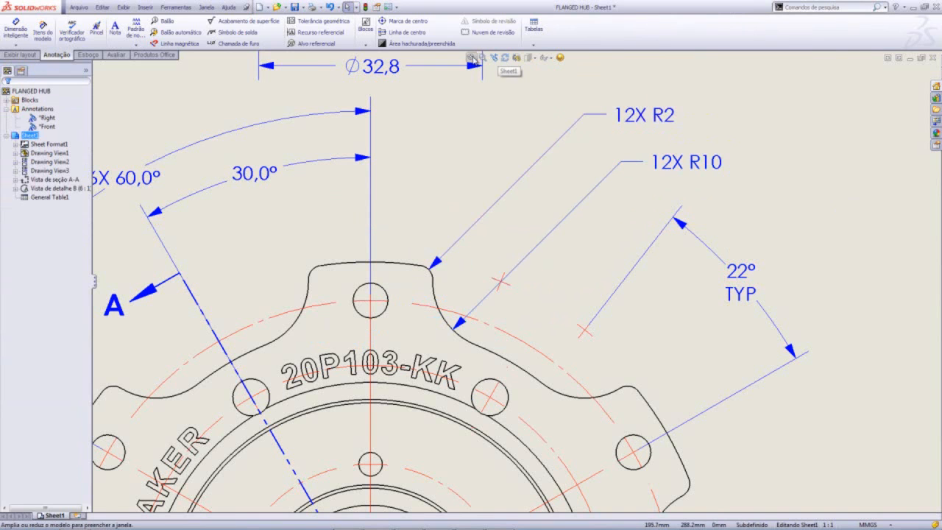
click(472, 58)
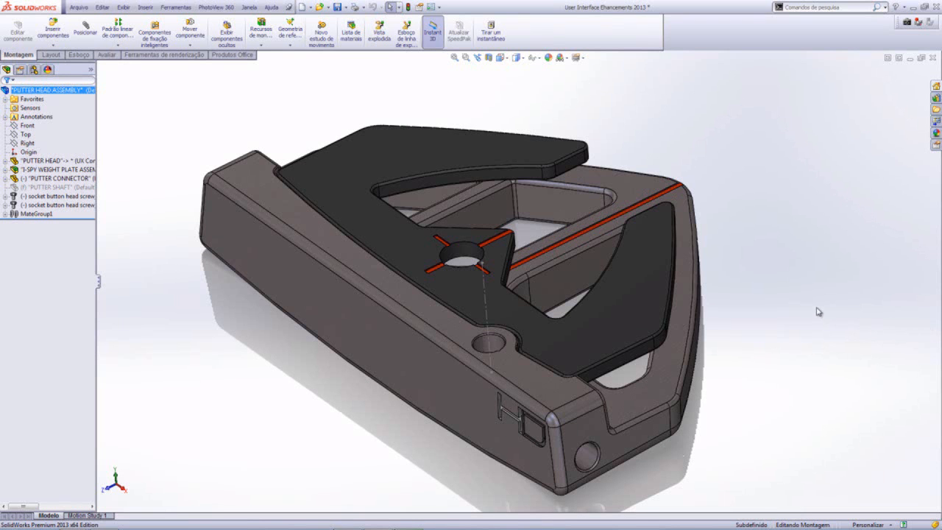
Open the putter head part from the putter head assembly and add a centre of mass reference to it.
click(376, 308)
click(408, 260)
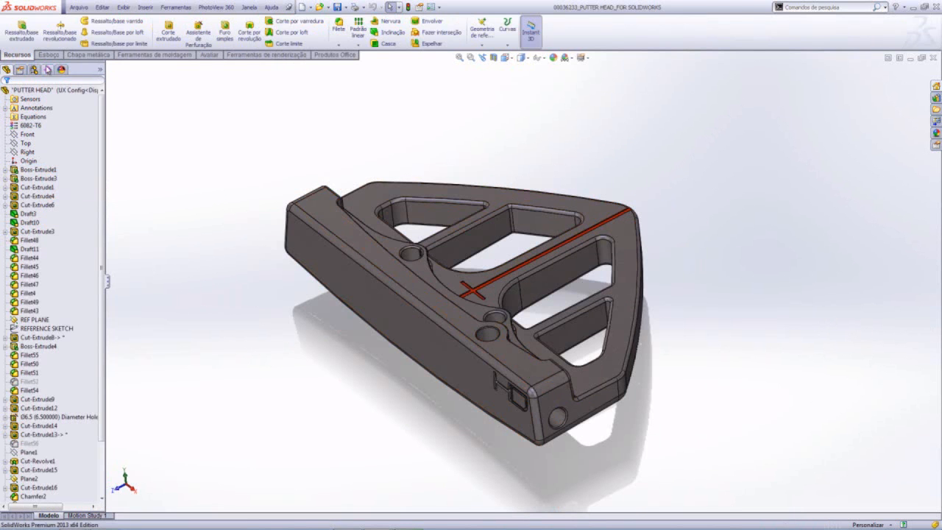
click(482, 44)
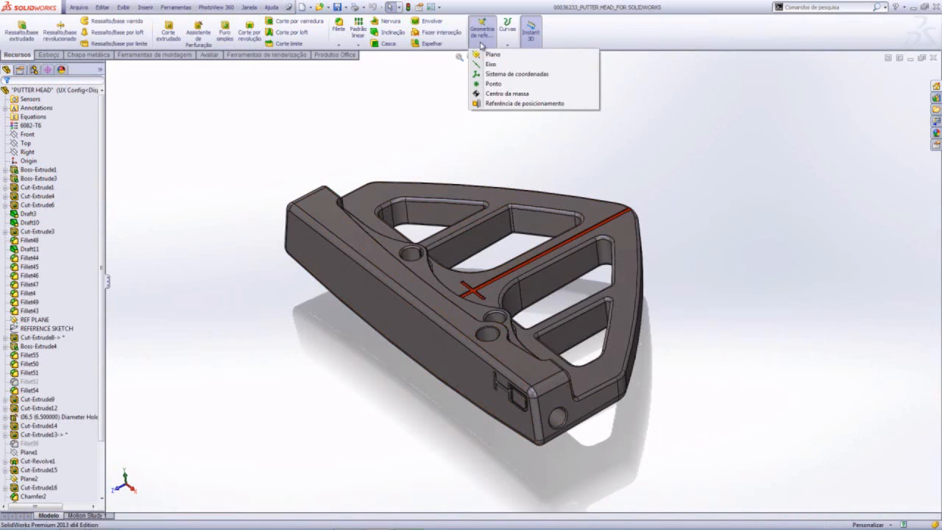
click(490, 94)
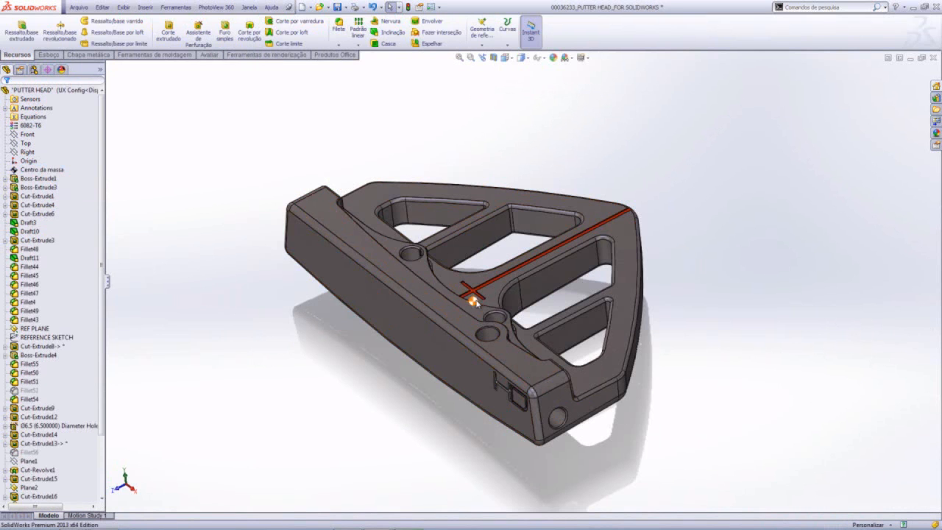
click(51, 170)
click(173, 149)
Measure the distance from the putter head's centre of mass to its flat front face.
click(209, 54)
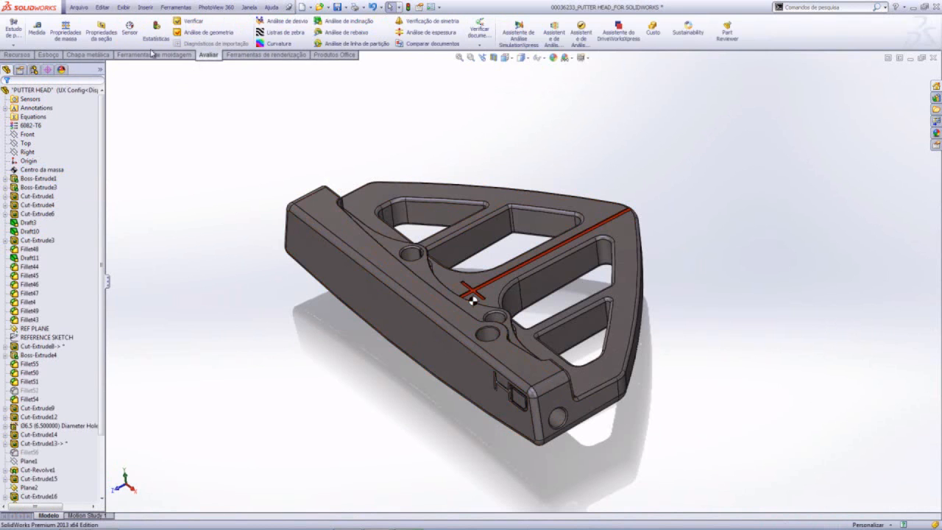
click(37, 31)
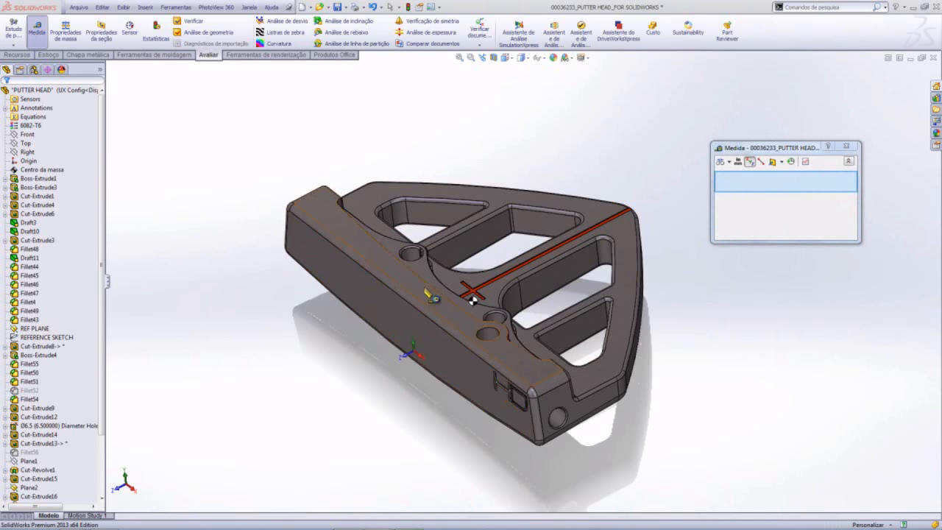
click(473, 299)
click(405, 325)
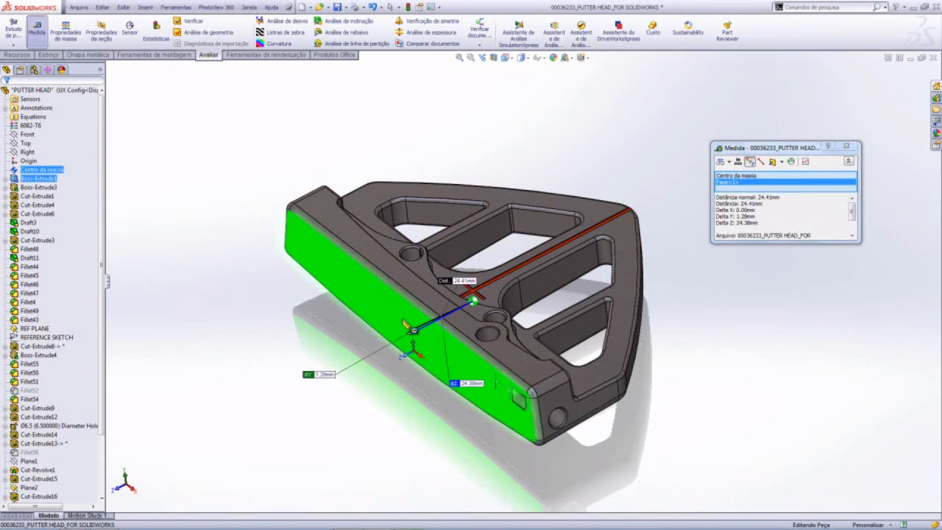
click(701, 346)
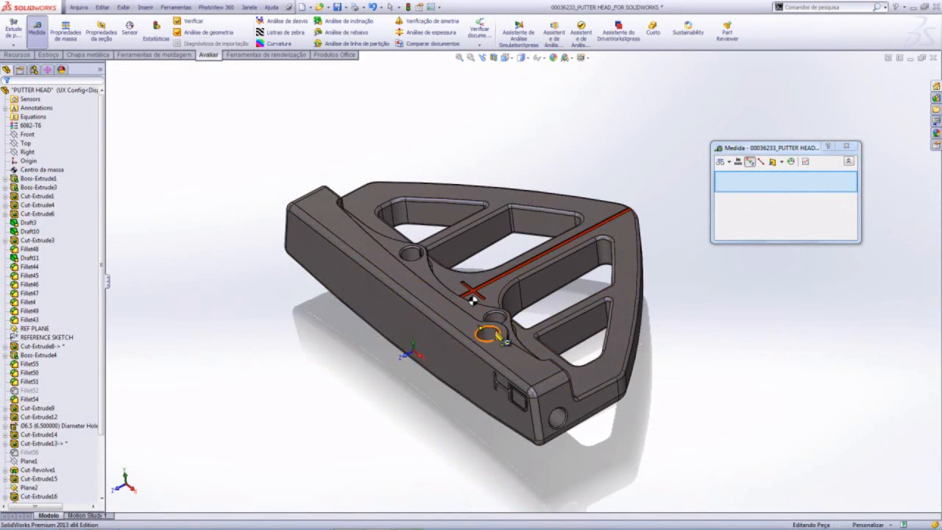
Measure the distance from the part's centre of mass to the bottom edge of the head's end face.
click(473, 301)
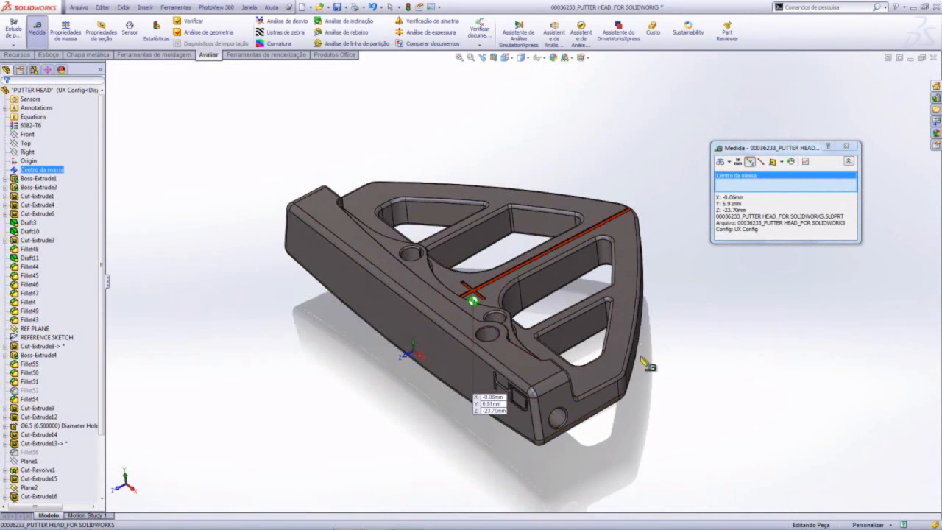
click(611, 407)
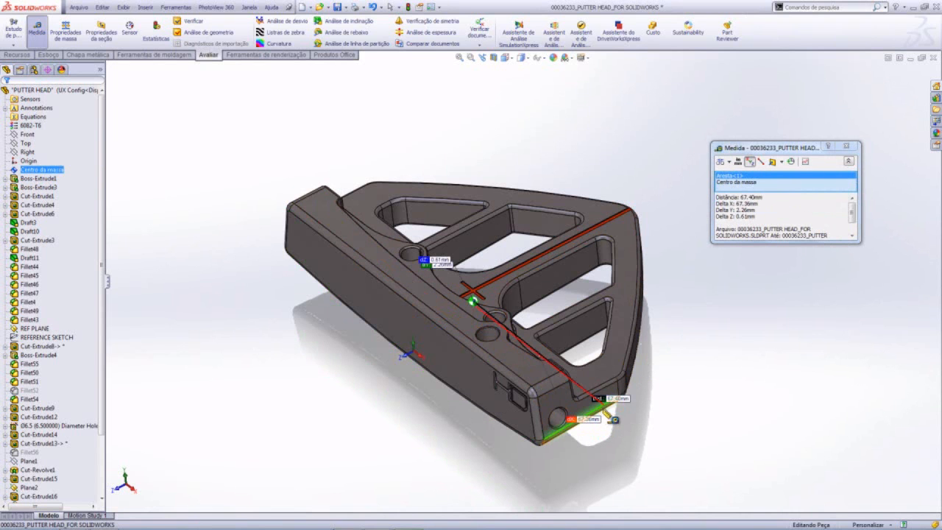
click(736, 351)
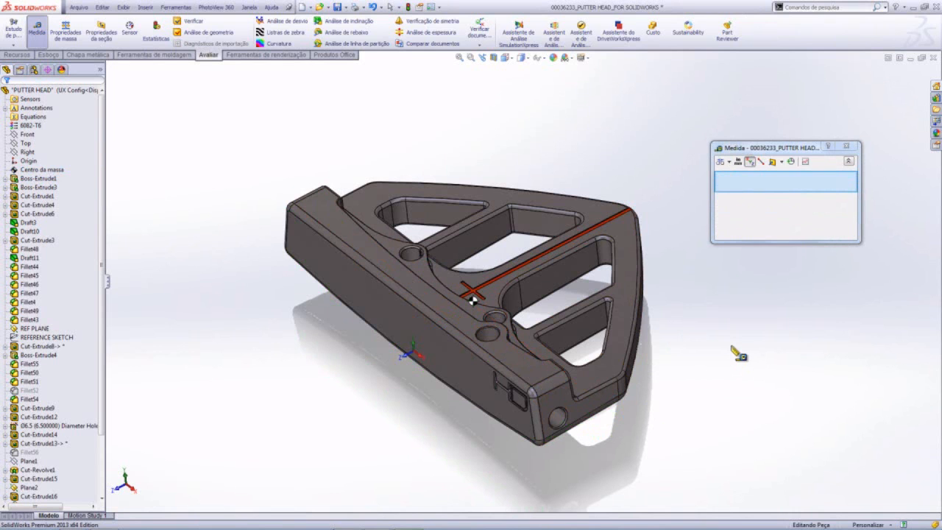
click(849, 146)
Close the part to return to the putter head assembly and add a centre of mass reference to the assembly.
click(934, 59)
click(447, 272)
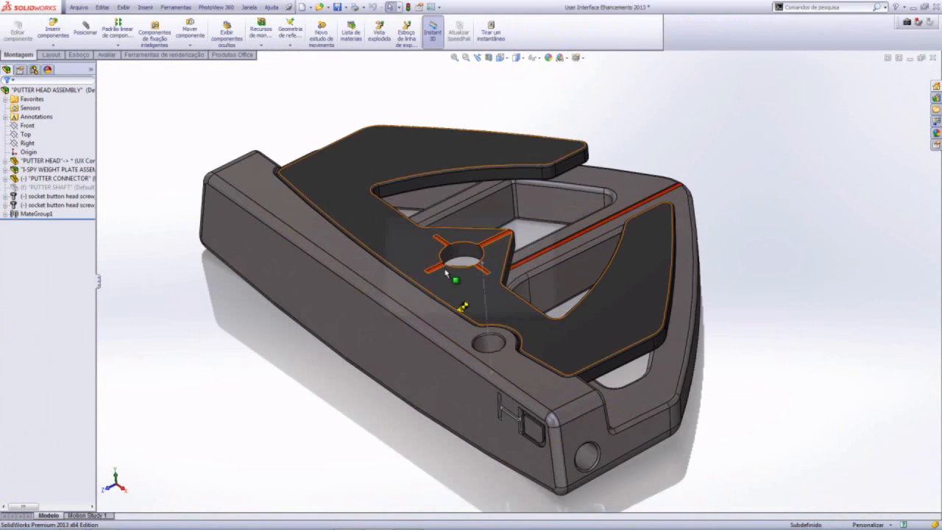
mouse_move(415, 383)
middle_down()
mouse_move(429, 297)
mouse_move(358, 305)
mouse_move(412, 390)
mouse_move(404, 401)
mouse_move(414, 400)
middle_up()
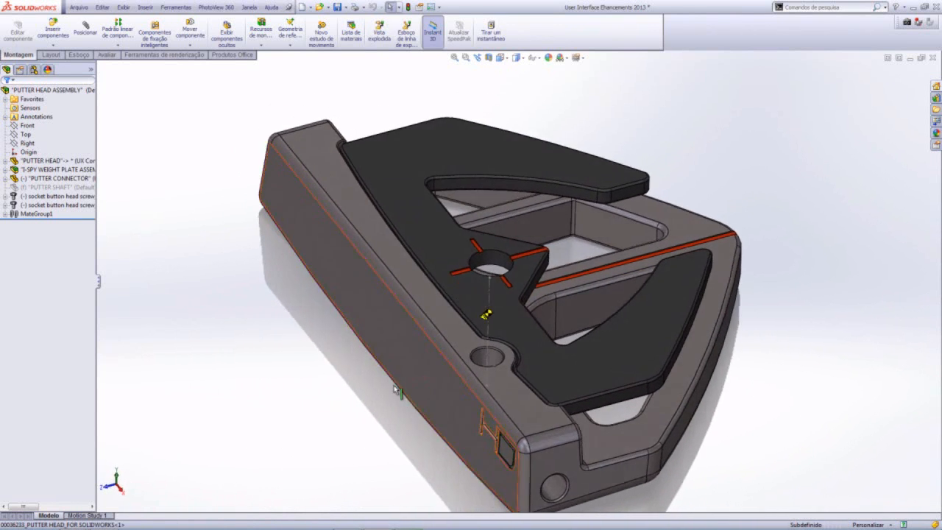
click(297, 41)
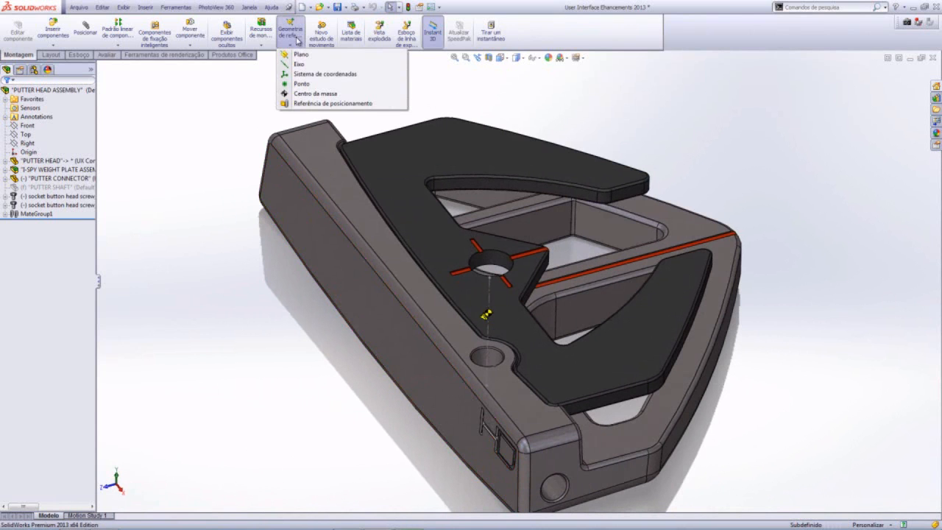
click(309, 94)
middle_drag(501, 236, 527, 288)
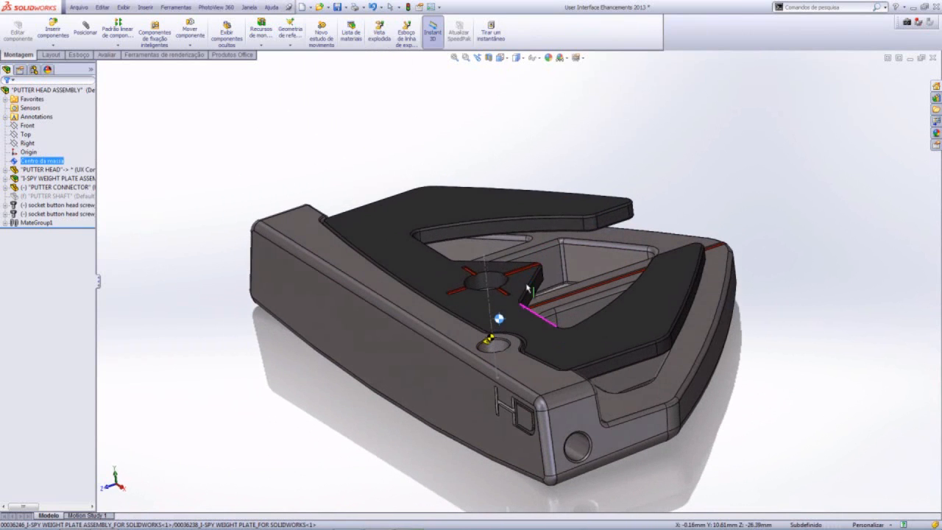
click(262, 149)
Measure the distance from the assembly's centre of mass to the putter head's front face.
click(107, 55)
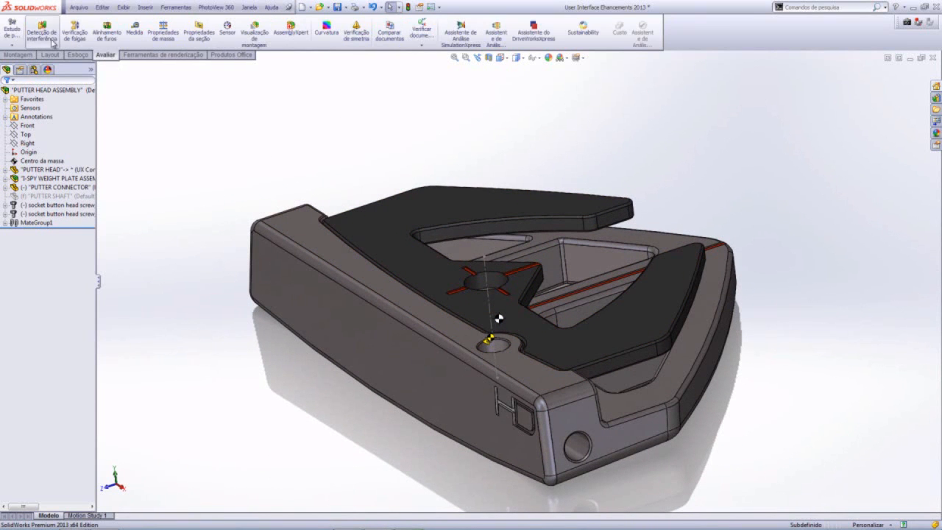
click(135, 32)
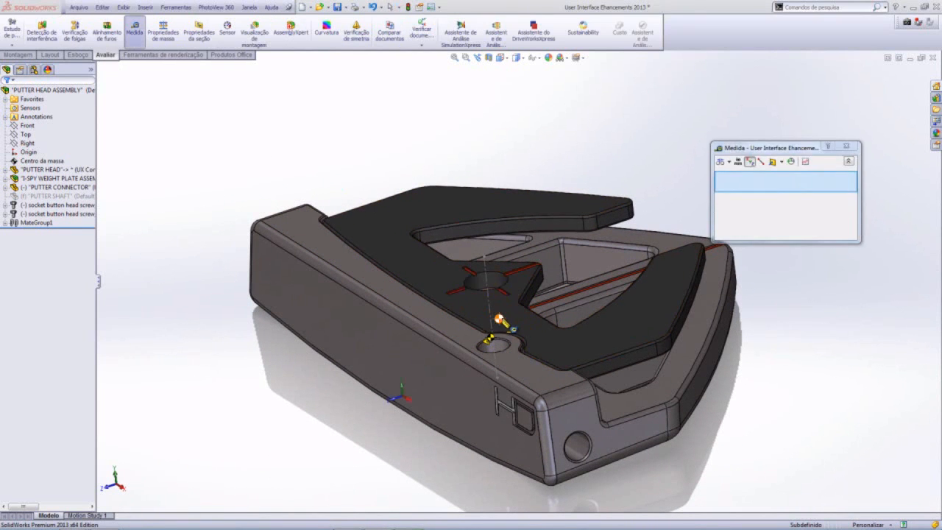
click(499, 318)
click(421, 361)
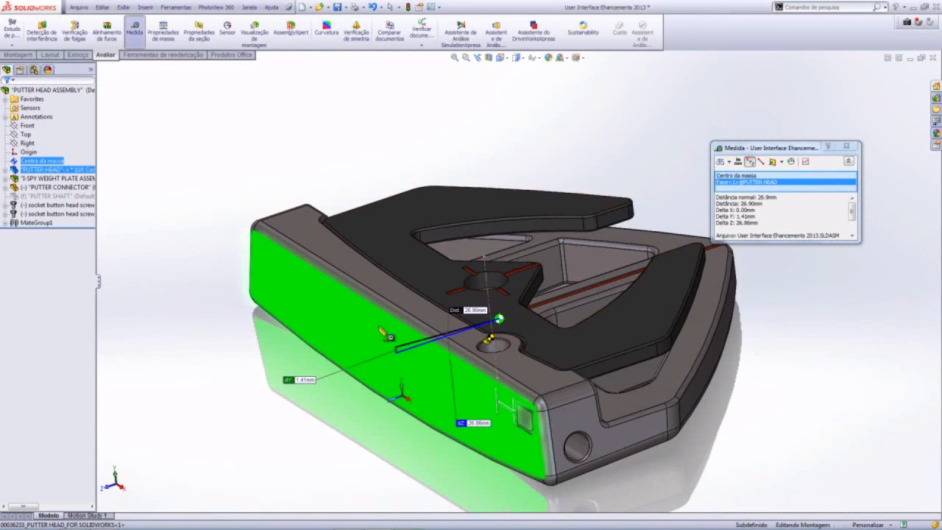
click(304, 154)
Measure from the assembly's centre of mass to the black weight plate.
click(499, 318)
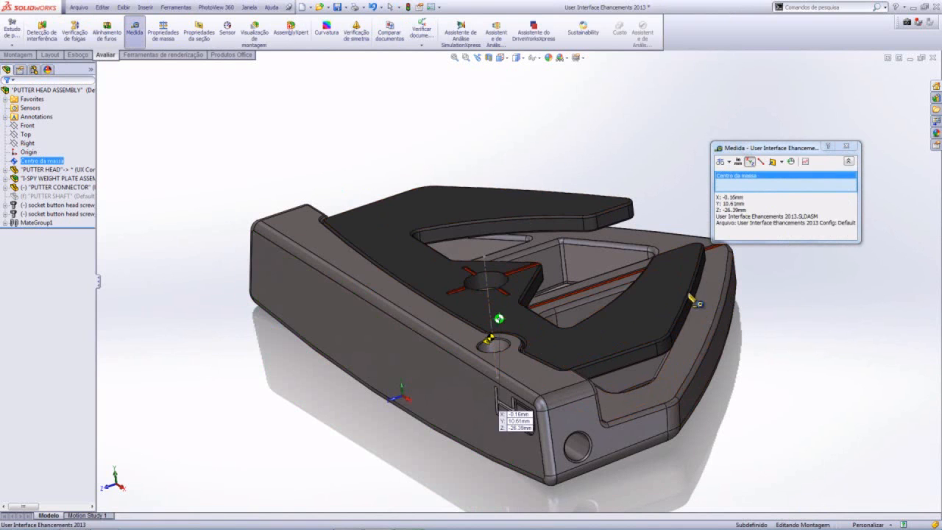
click(678, 293)
click(799, 319)
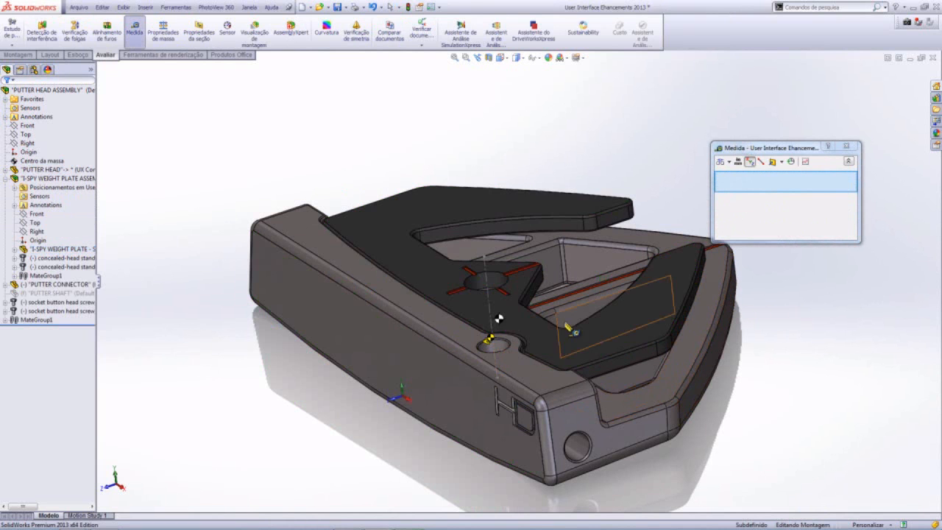
Measure the distance between the assembly's centre of mass and the putter head part's centre of mass.
click(499, 319)
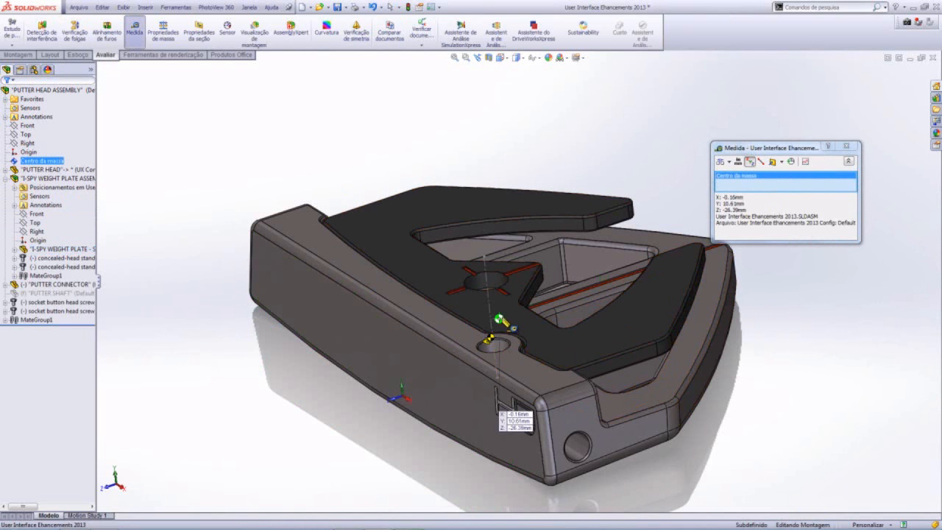
click(489, 341)
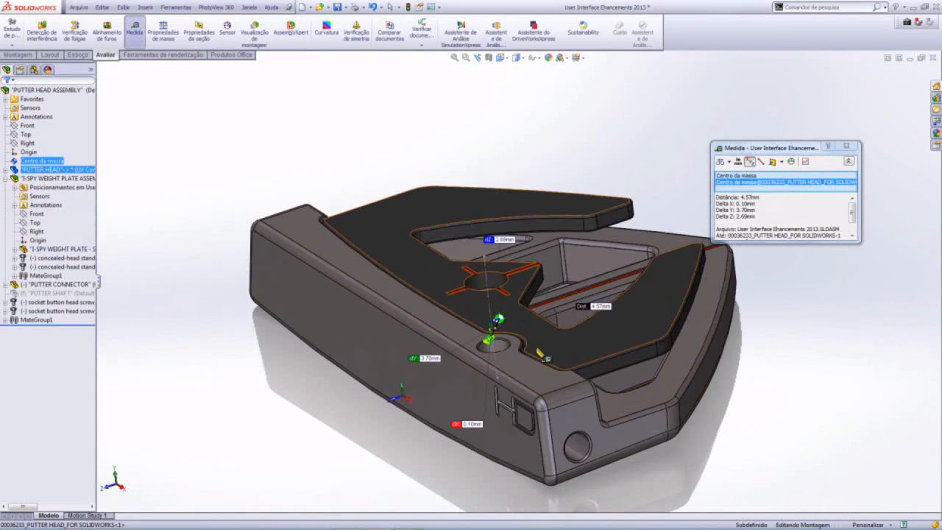
scroll(541, 359, down, 3)
middle_drag(505, 341, 474, 316)
click(513, 185)
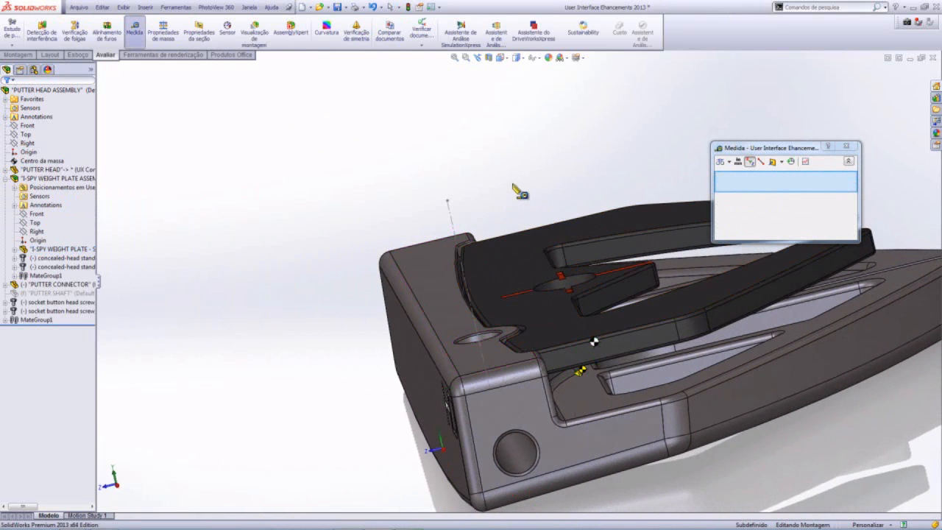
click(845, 148)
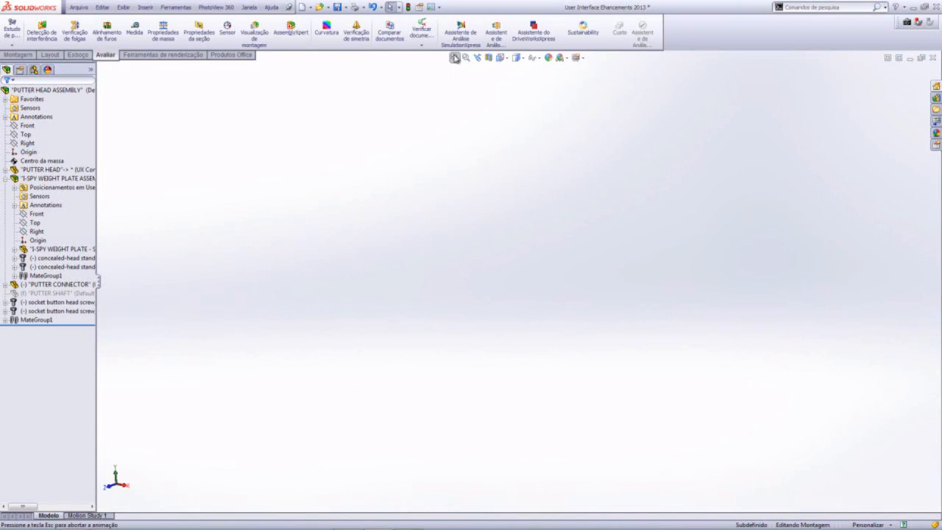
Hide the putter head part's centre of mass marker in the assembly.
click(455, 57)
scroll(494, 284, down, 5)
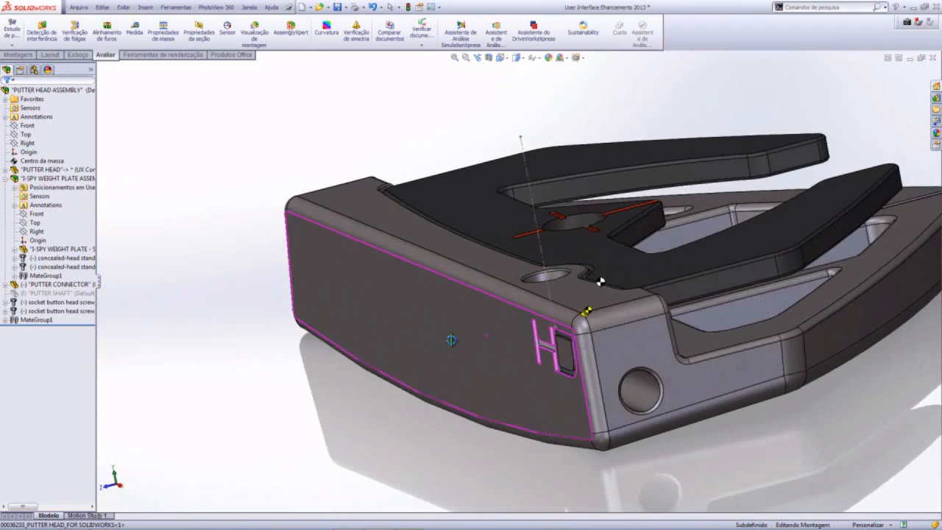
middle_drag(452, 340, 498, 334)
scroll(498, 334, up, 1)
scroll(751, 287, down, 1)
click(544, 298)
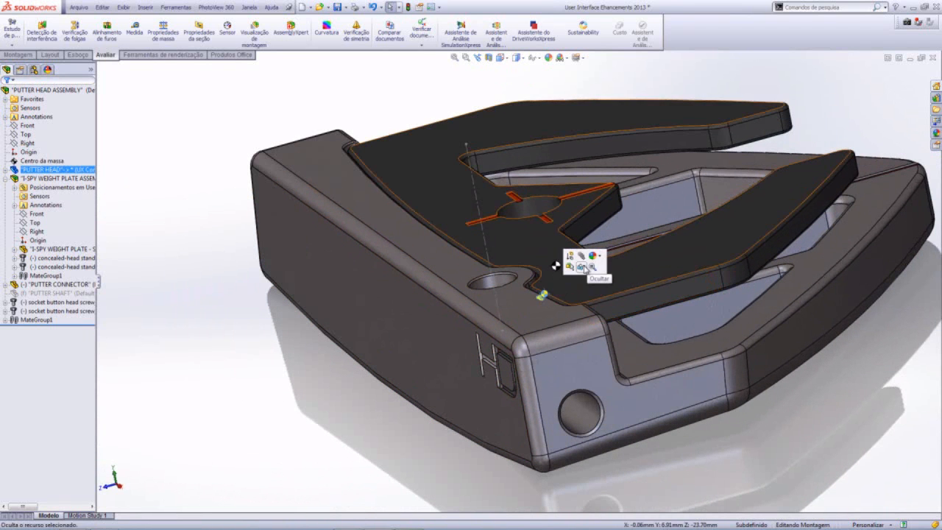
key(Escape)
scroll(666, 312, down, 2)
middle_drag(618, 328, 652, 326)
Open the drawing of the putter head assembly.
click(77, 92)
right_click(76, 93)
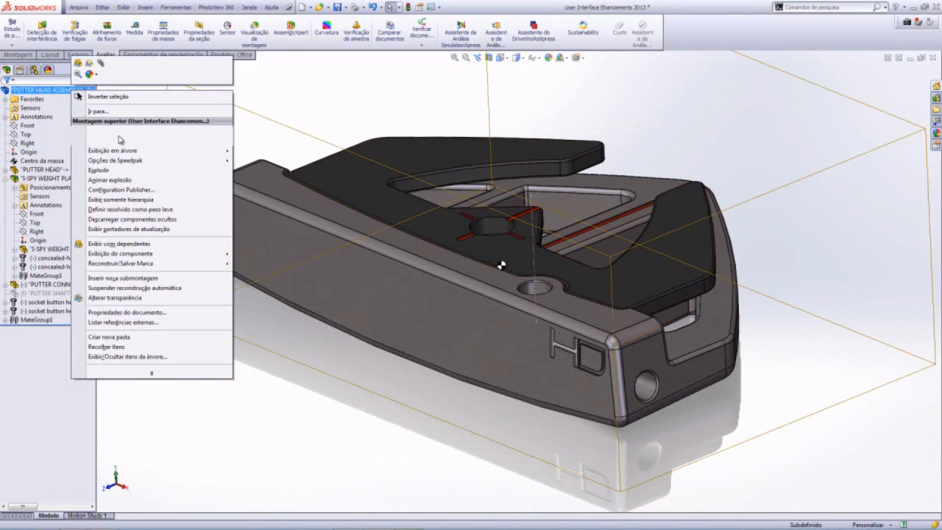
mouse_move(155, 373)
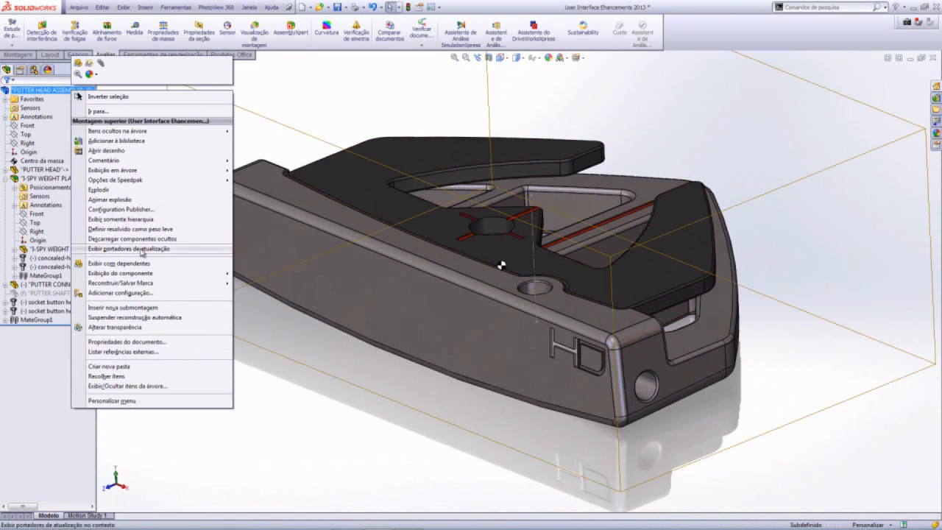
click(126, 151)
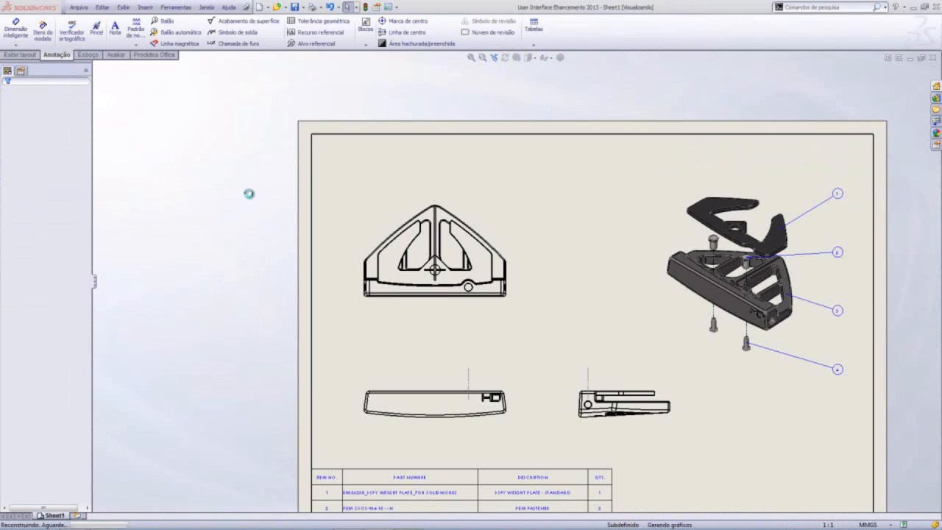
Show the assembly's centre of mass in the drawing's top view, Drawing View2.
click(371, 220)
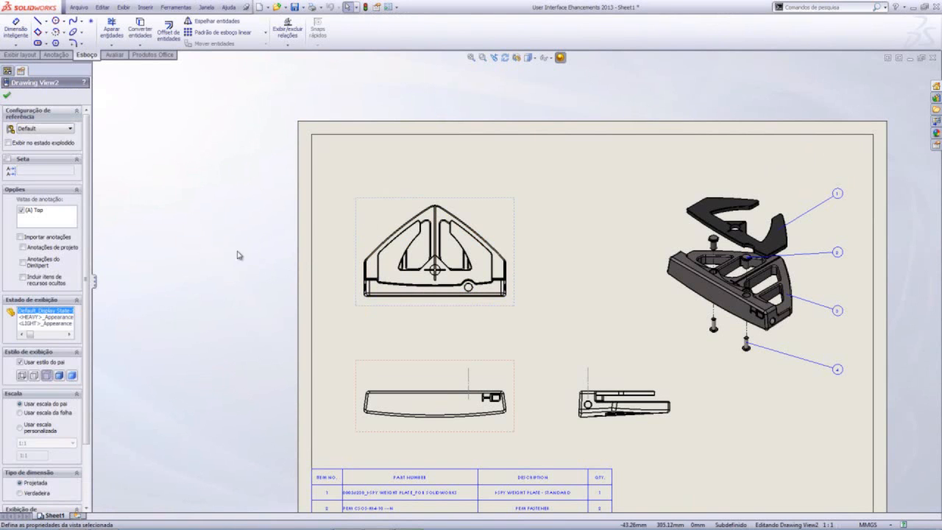
click(7, 97)
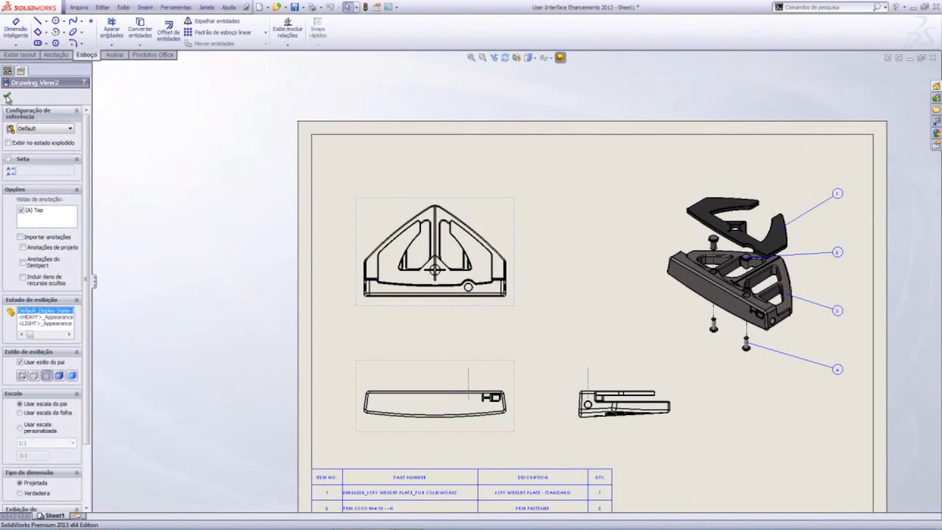
click(15, 145)
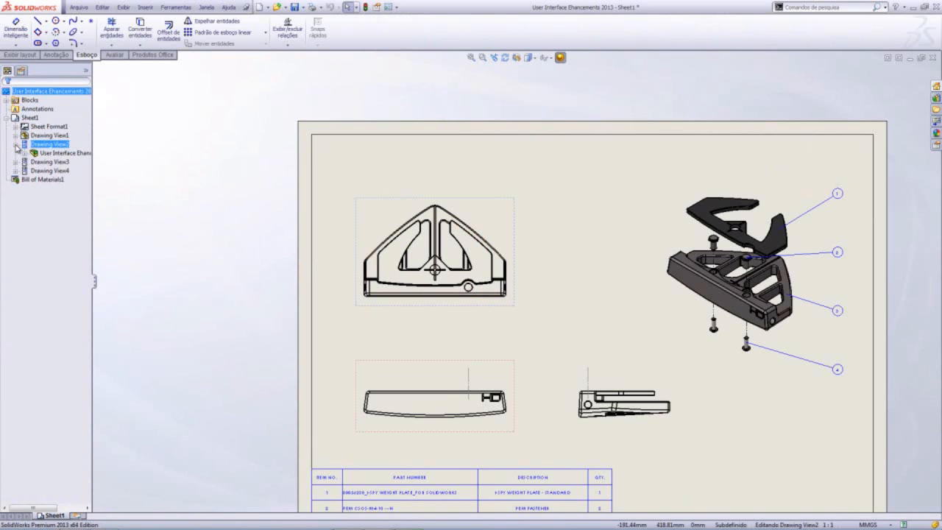
click(25, 153)
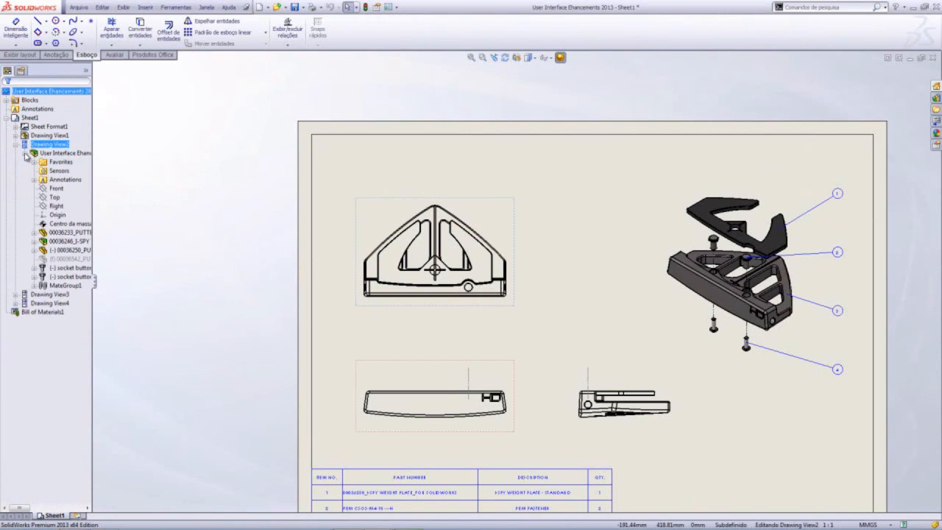
right_click(63, 226)
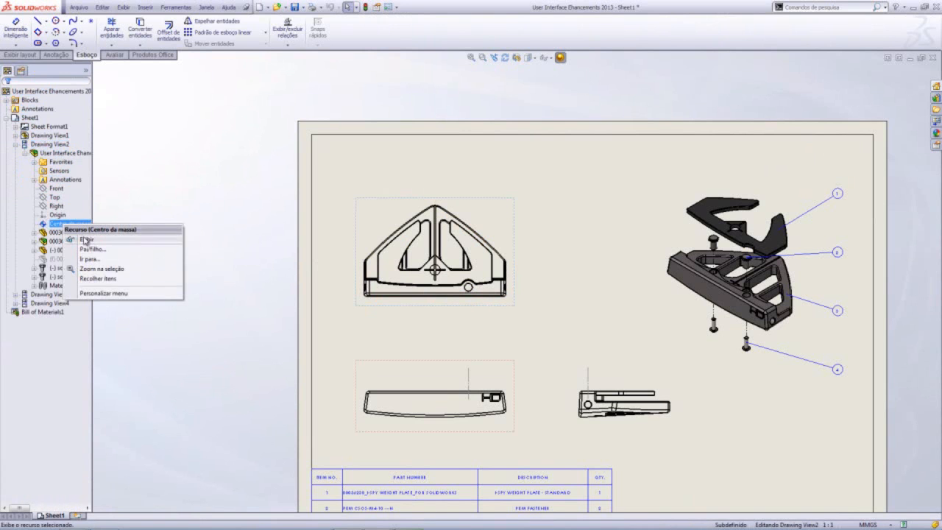
click(77, 240)
Dimension the horizontal distance from the assembly's centre of mass to the putter head's right outer edge in the top view.
scroll(460, 273, down, 5)
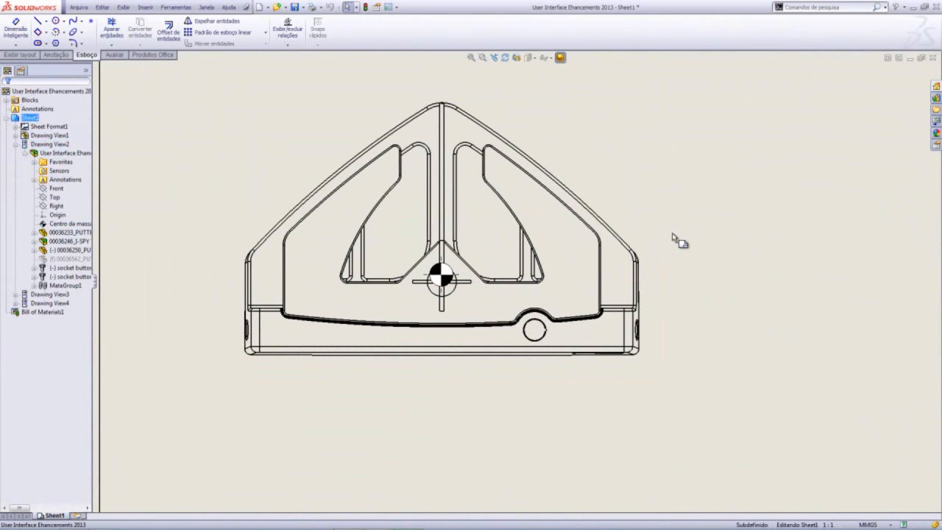
click(441, 278)
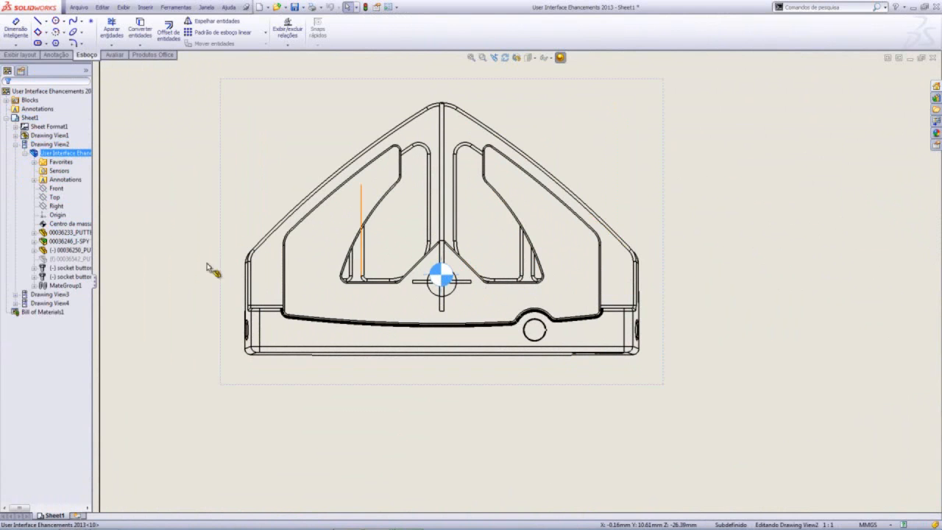
click(15, 30)
click(446, 278)
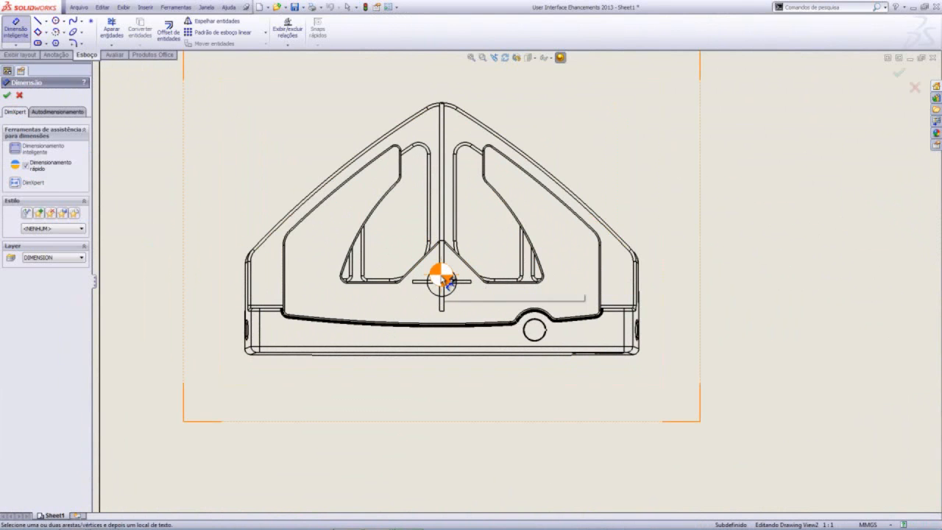
click(640, 311)
click(644, 317)
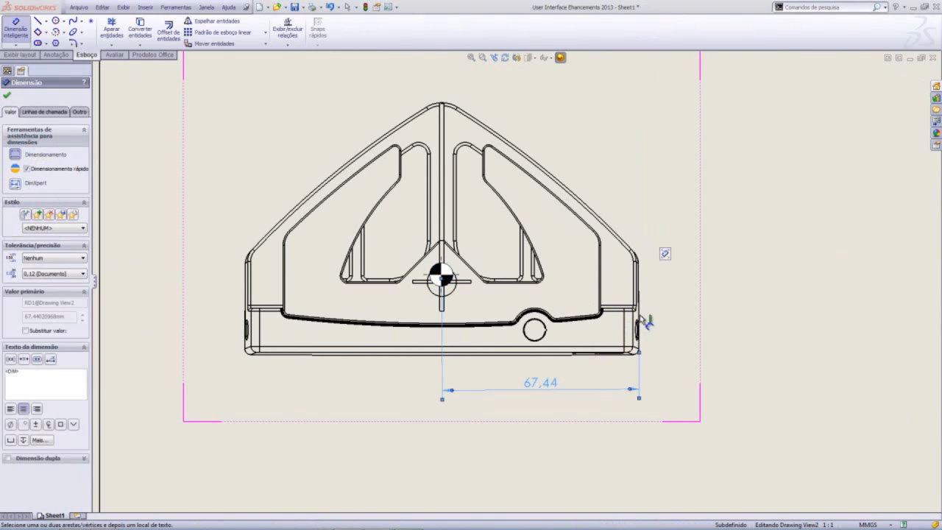
Dimension the vertical distance between the putter head's upper apex and the centre of mass, placing it right of the top view.
click(445, 104)
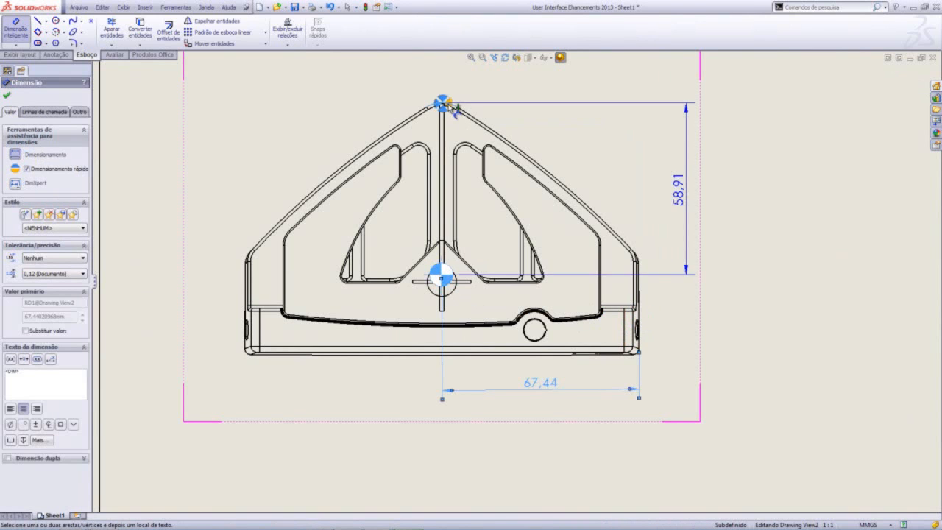
click(686, 184)
click(810, 177)
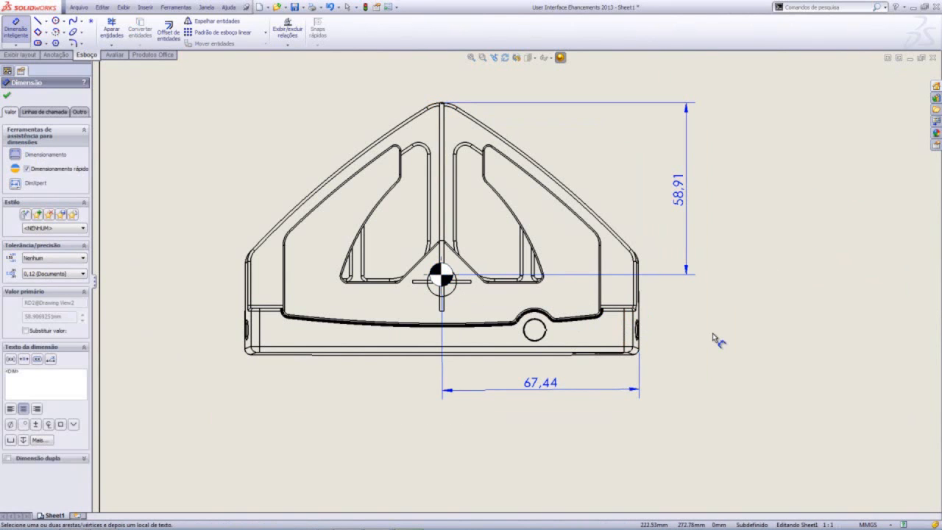
click(57, 55)
click(41, 38)
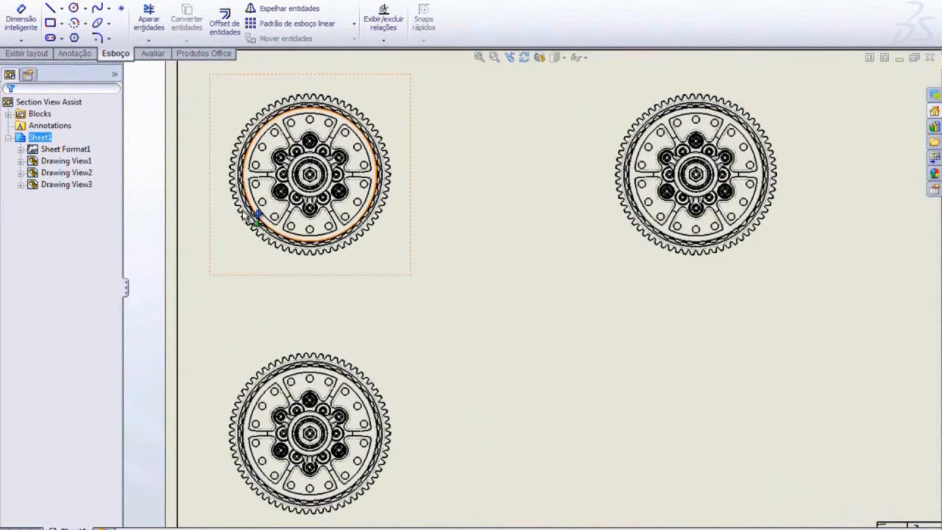
Start a section view of the upper-left gear view with a vertical cutting line through the hub centre.
scroll(372, 92, down, 3)
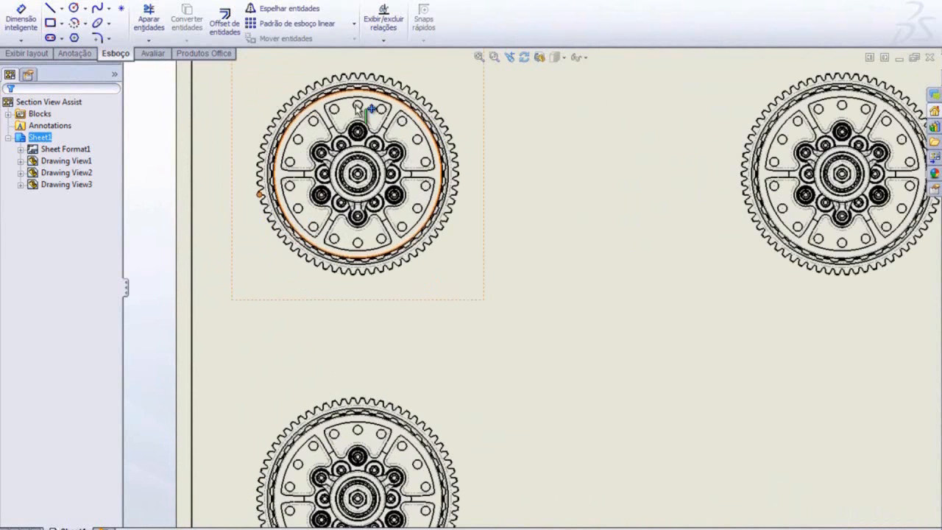
scroll(361, 91, down, 1)
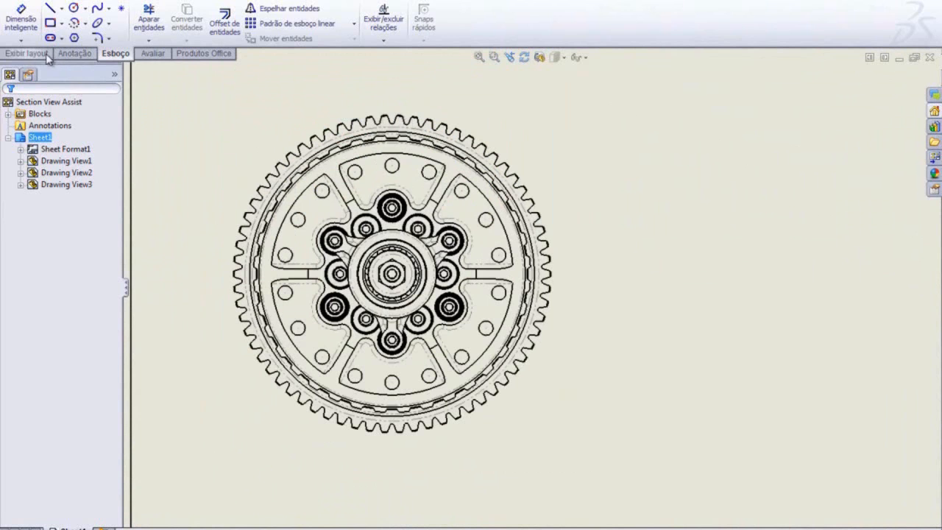
click(27, 53)
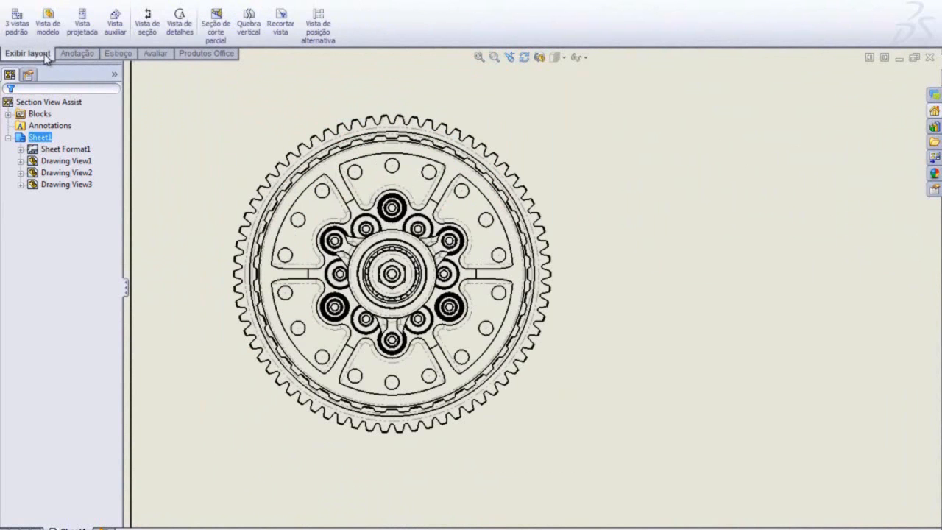
click(145, 27)
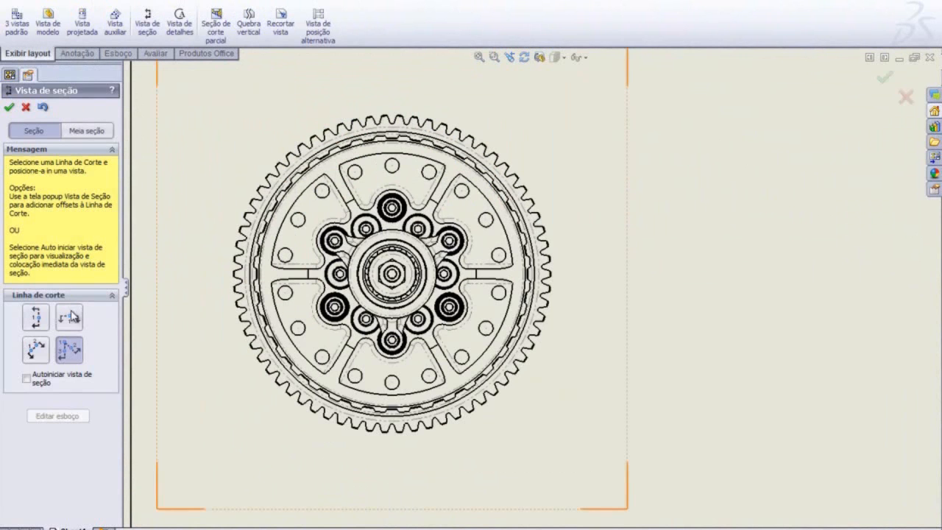
click(72, 320)
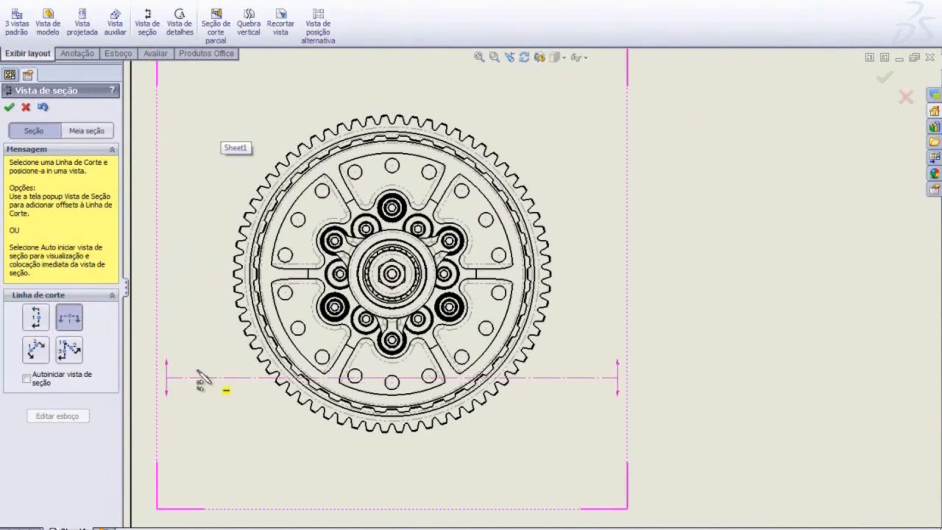
click(42, 320)
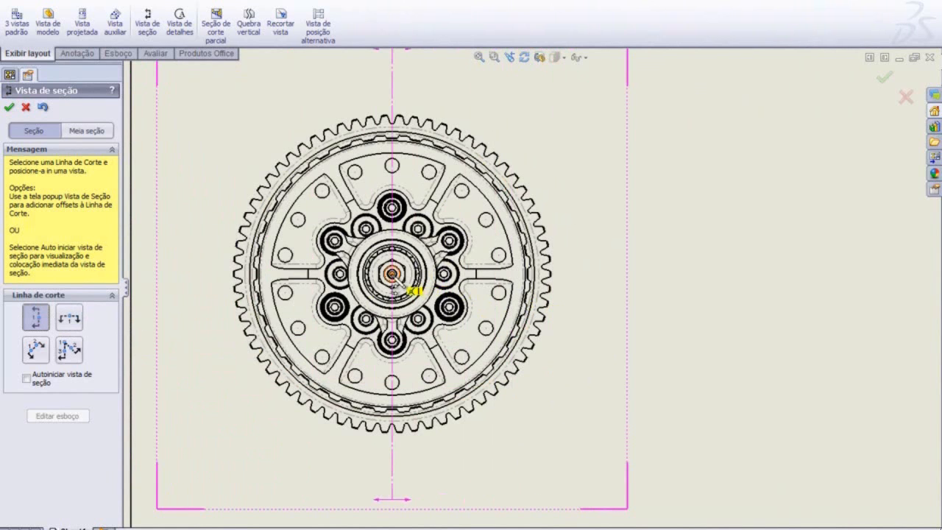
click(392, 274)
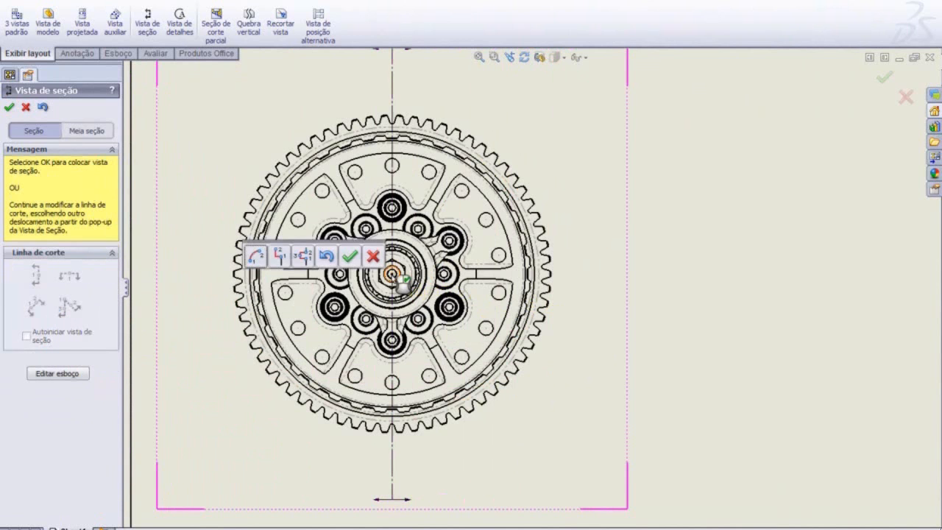
Add two single offsets to the cutting line, from the bottom large bolt to the adjacent small bolt and on to the lower-right large bolt.
click(285, 257)
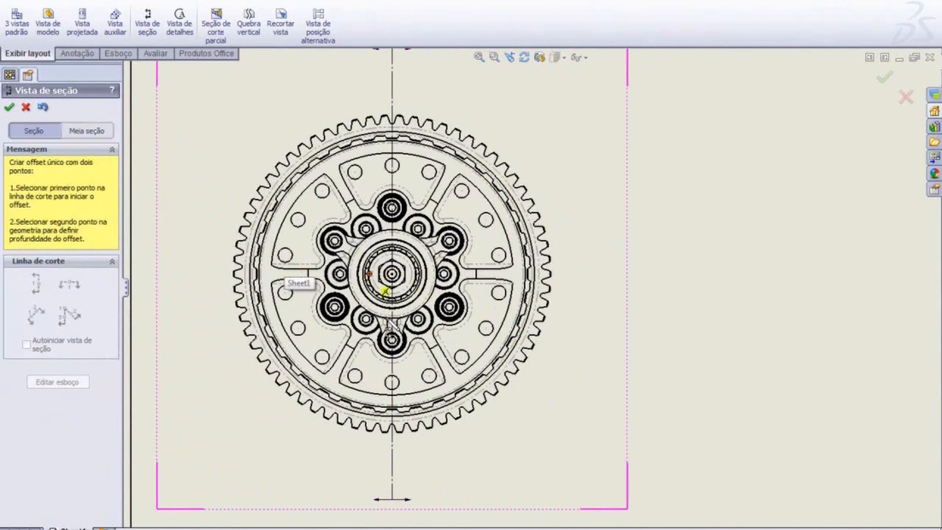
click(392, 340)
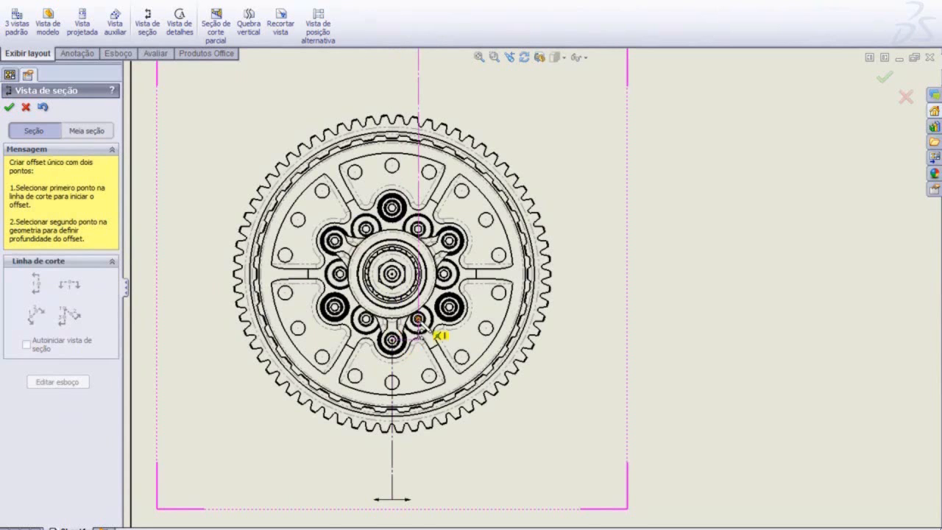
click(417, 319)
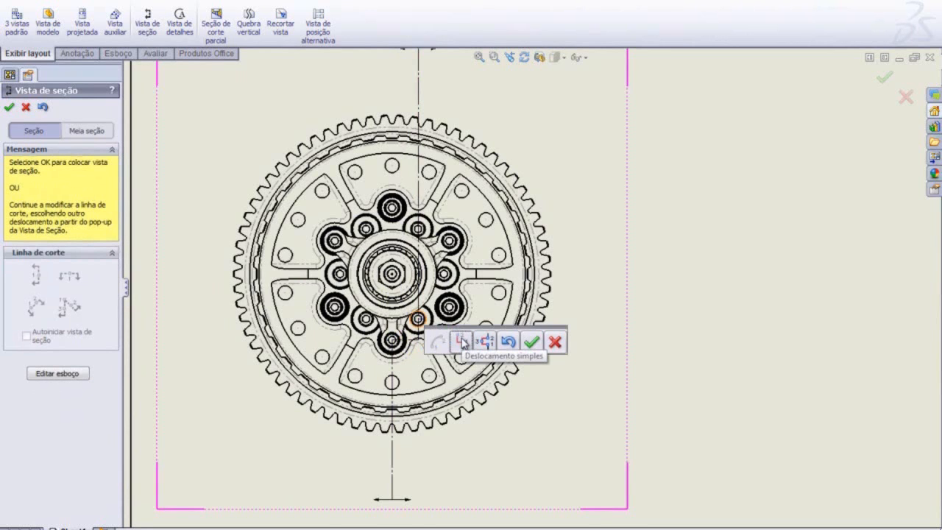
click(461, 340)
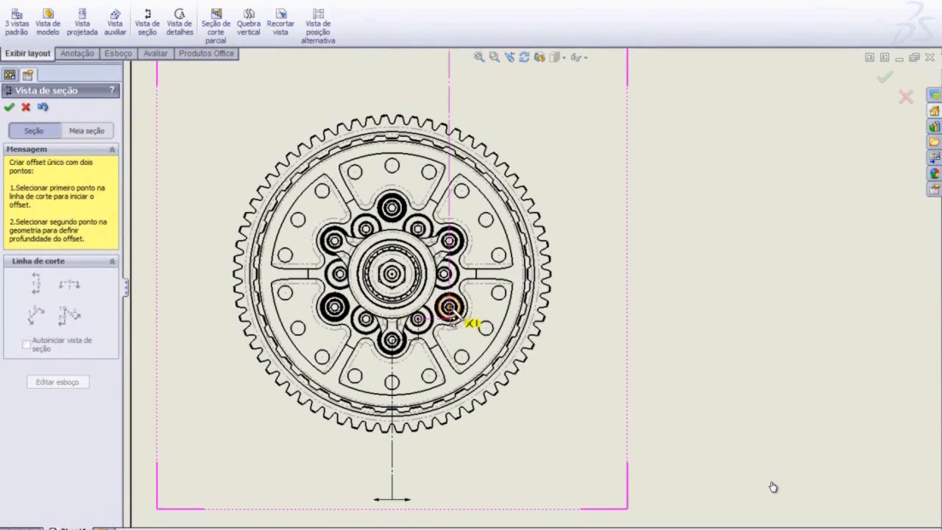
click(450, 309)
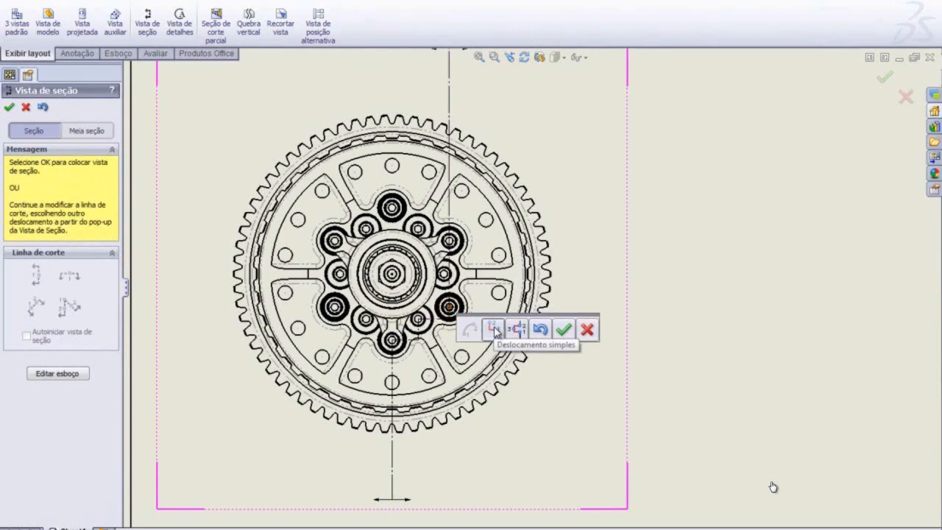
Add a single offset returning the cutting line from the small bolt right of the hub to the hub centre.
click(495, 332)
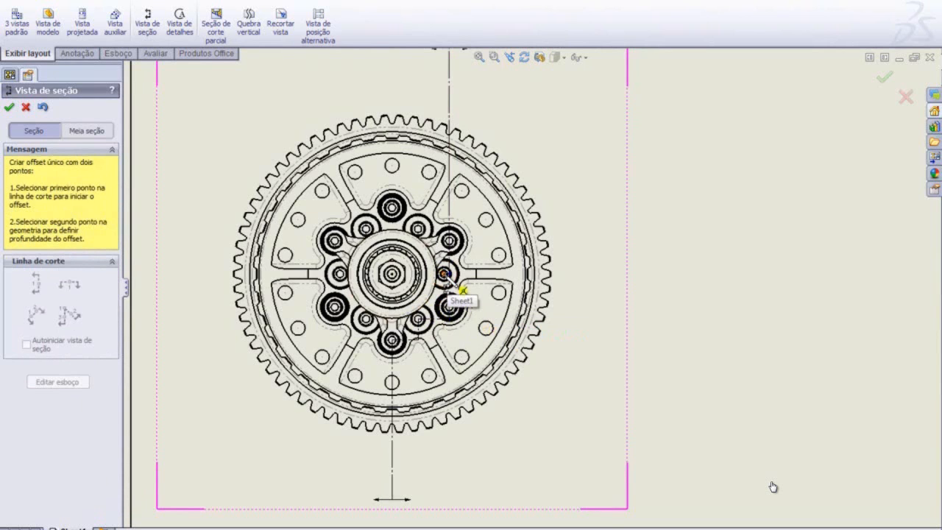
click(444, 274)
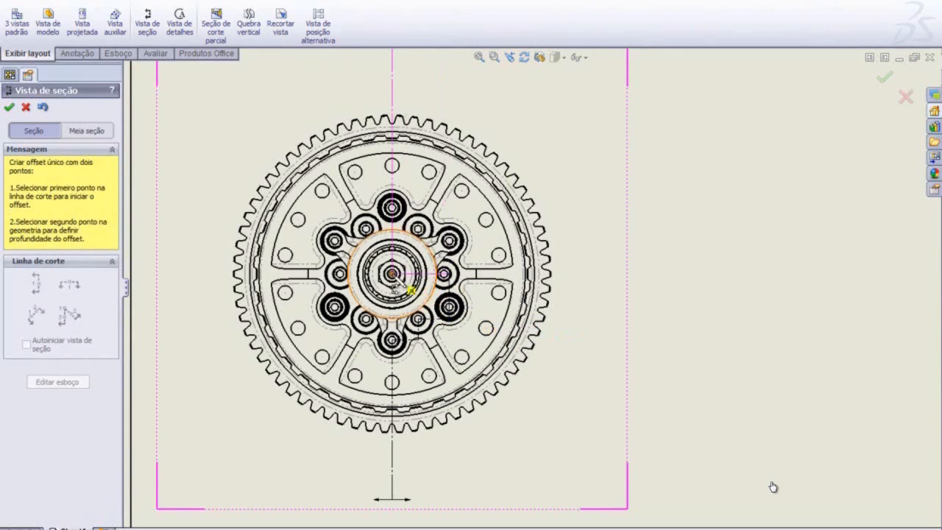
click(393, 276)
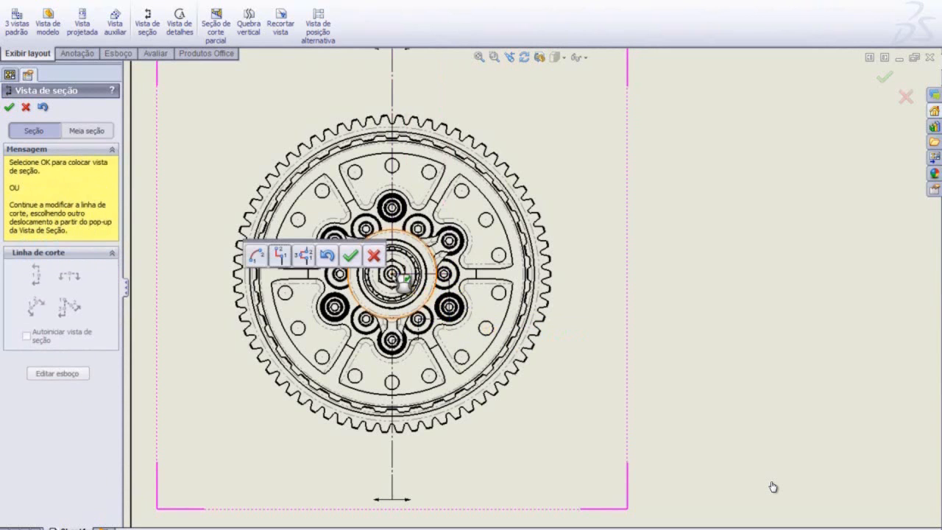
Accept the offset cutting line without excluding any components and place the section view to the right of the gear view.
click(352, 257)
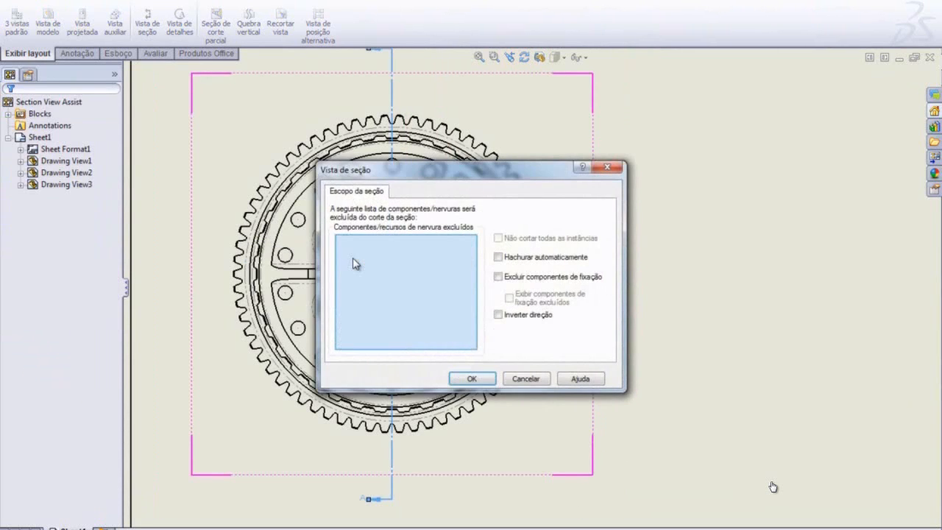
click(469, 378)
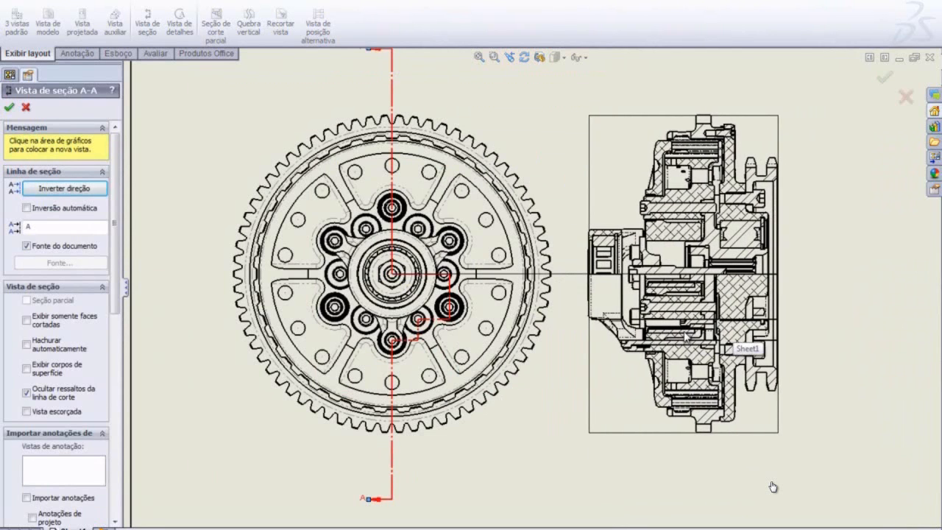
click(772, 486)
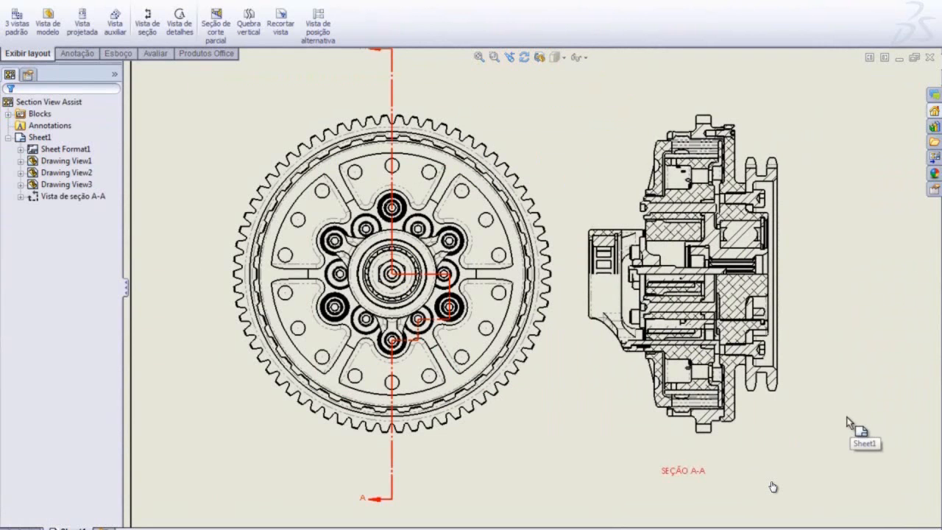
Start a section view of the second gear view with an aligned cutting line from the hub centre straight down and through the upper-left small bolt.
key(z)
key(z)
key(z)
key(z)
key(z)
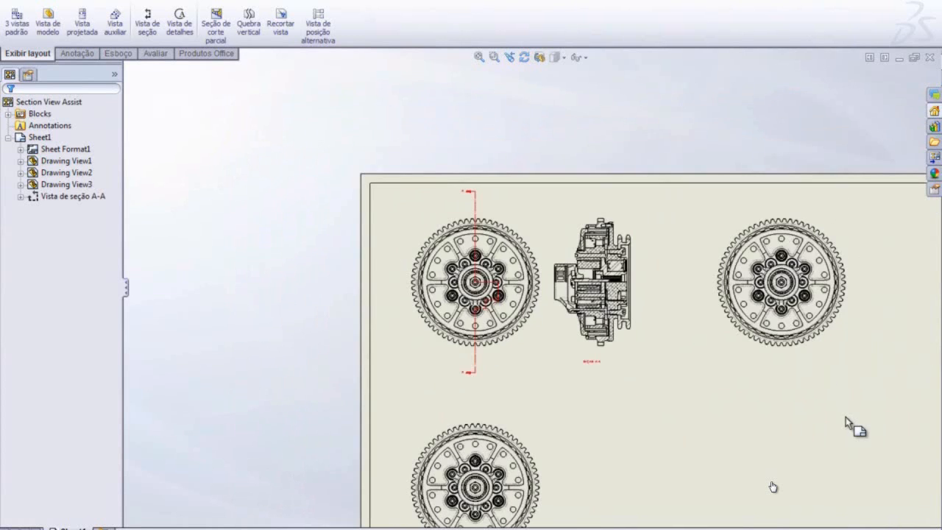
scroll(885, 298, up, 2)
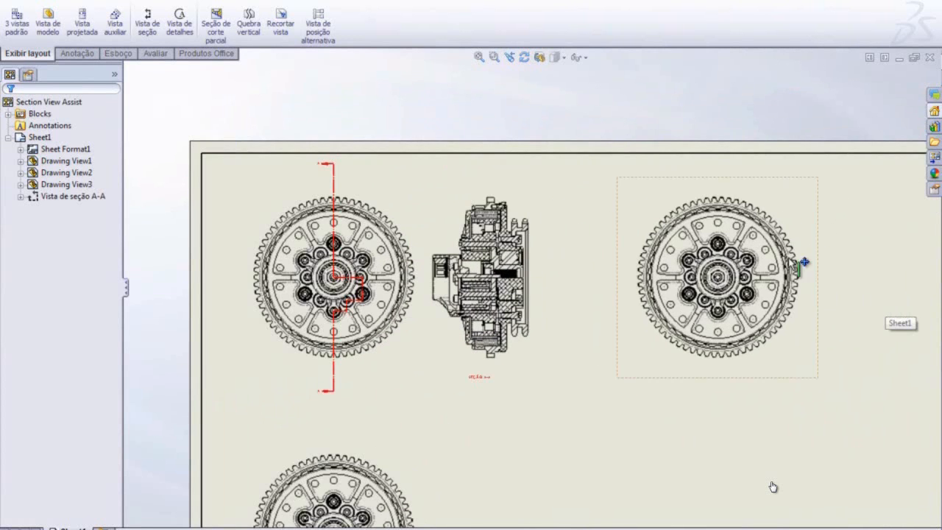
scroll(804, 262, up, 4)
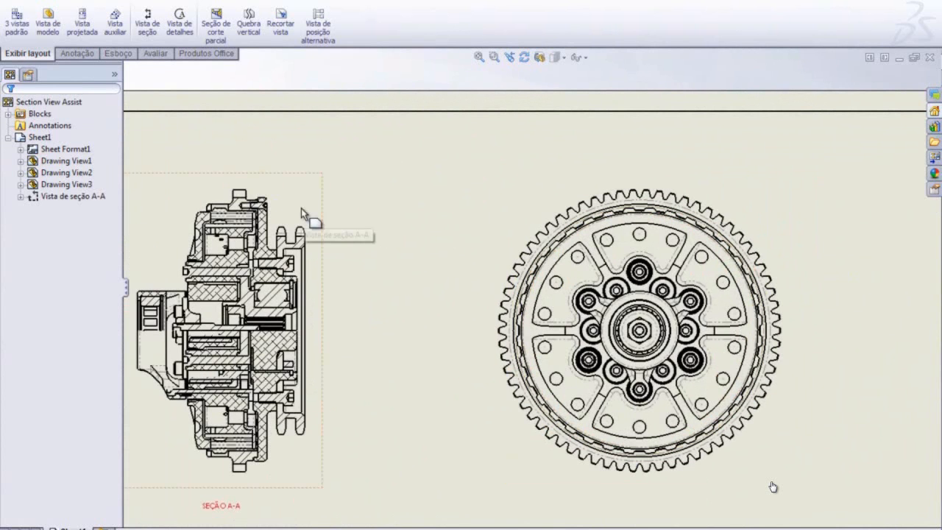
click(155, 29)
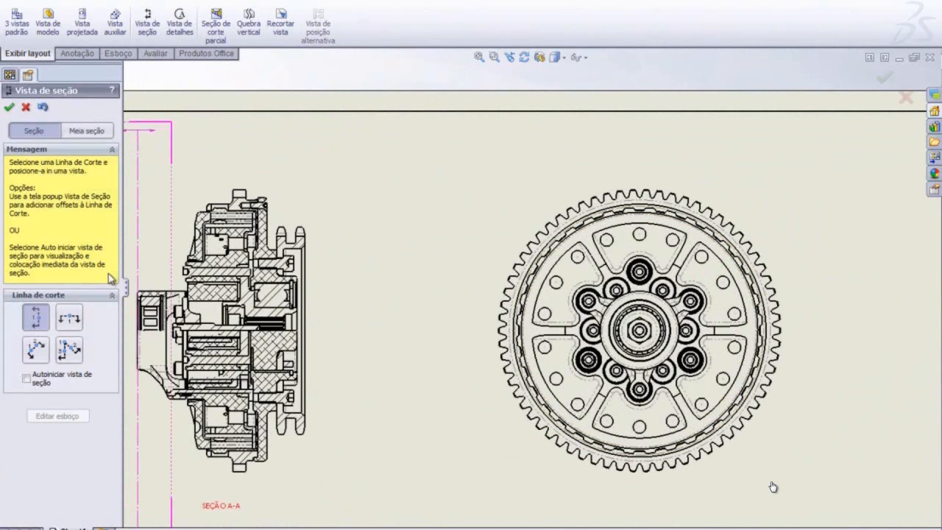
click(70, 349)
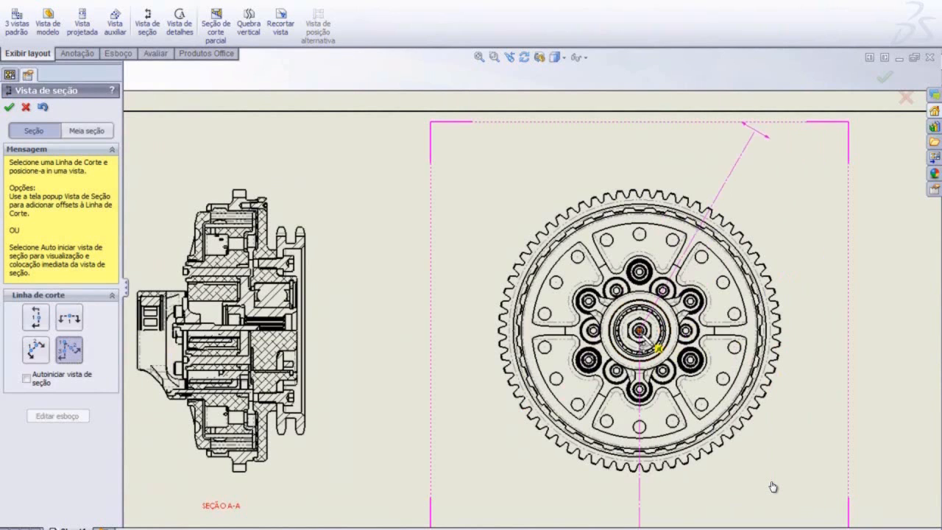
click(654, 343)
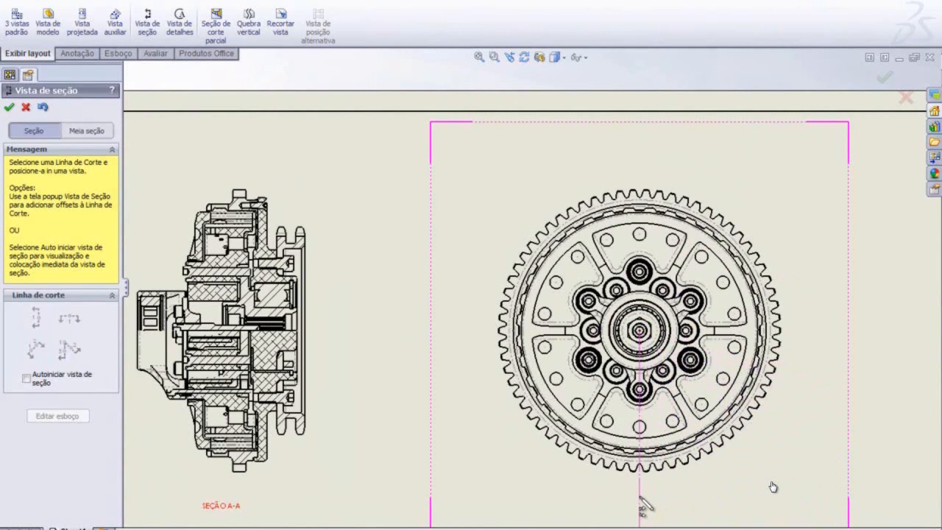
click(639, 471)
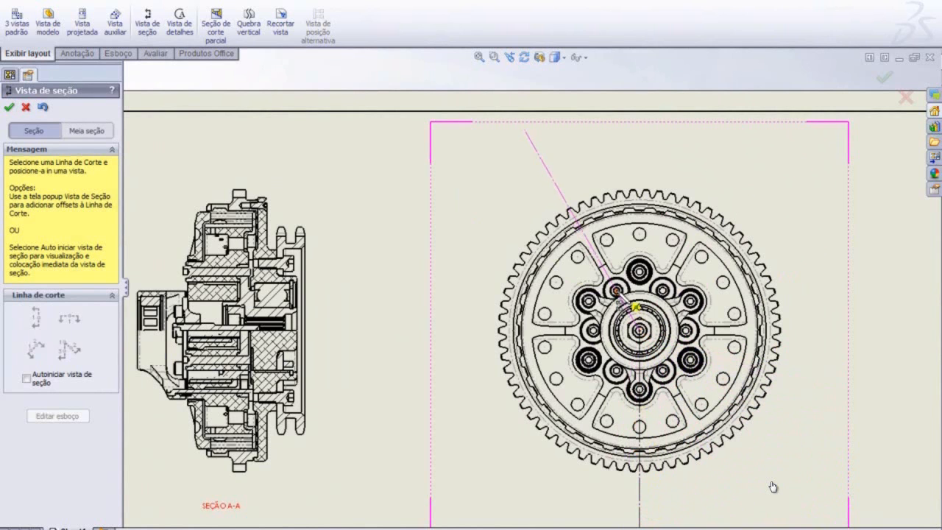
click(634, 304)
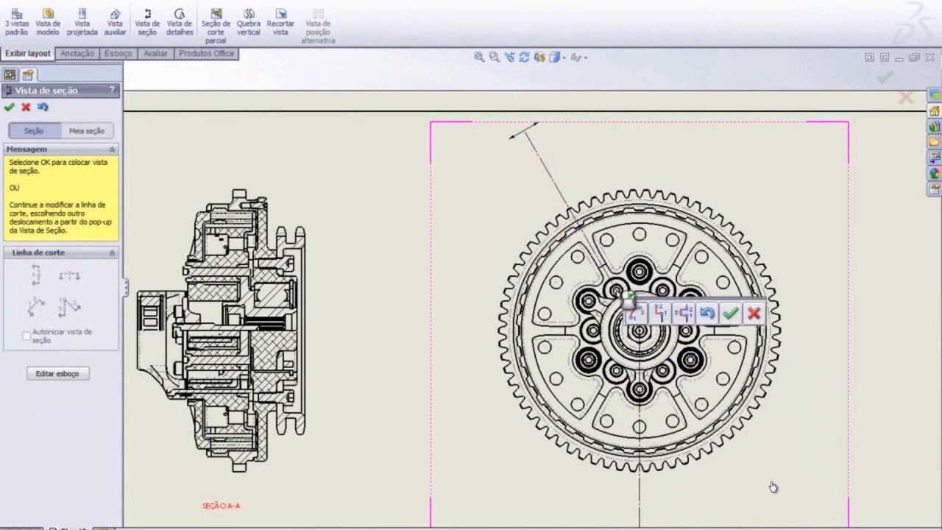
Add an arc offset to the cutting line from the upper-left small bolt to the adjacent upper-left large bolt.
click(635, 314)
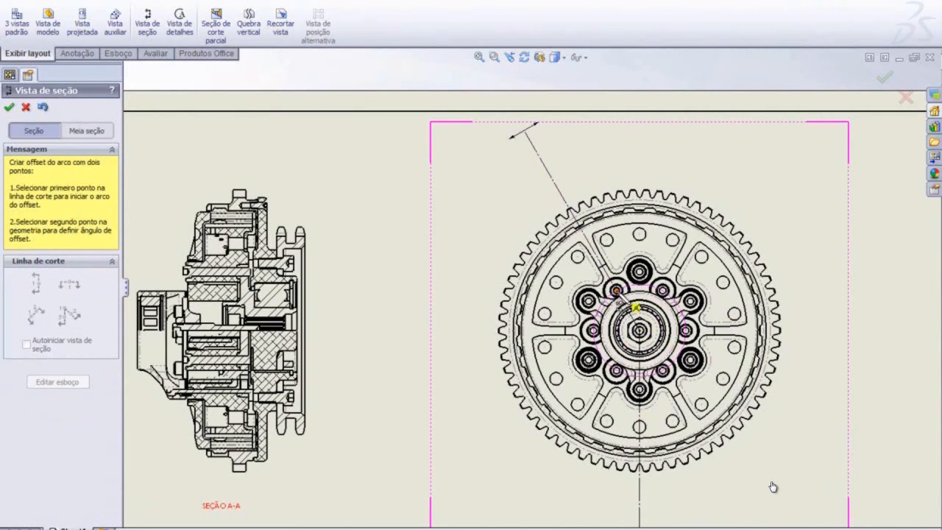
click(616, 291)
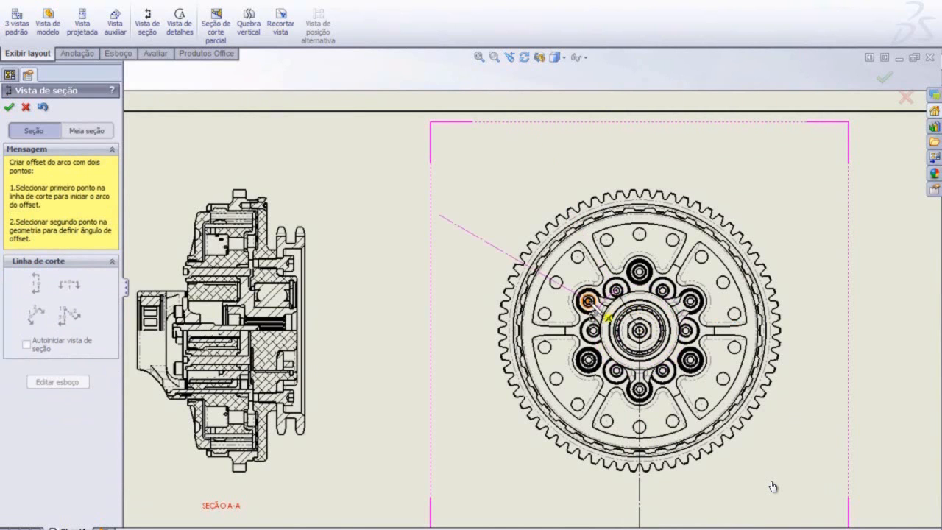
click(591, 302)
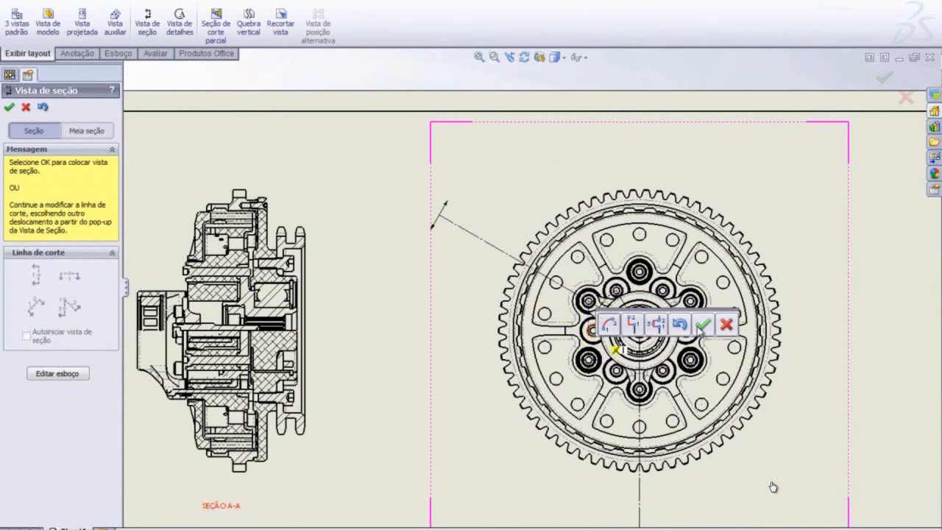
Accept the aligned cutting line without excluding any components and place the section view to the right of the second gear view.
click(703, 325)
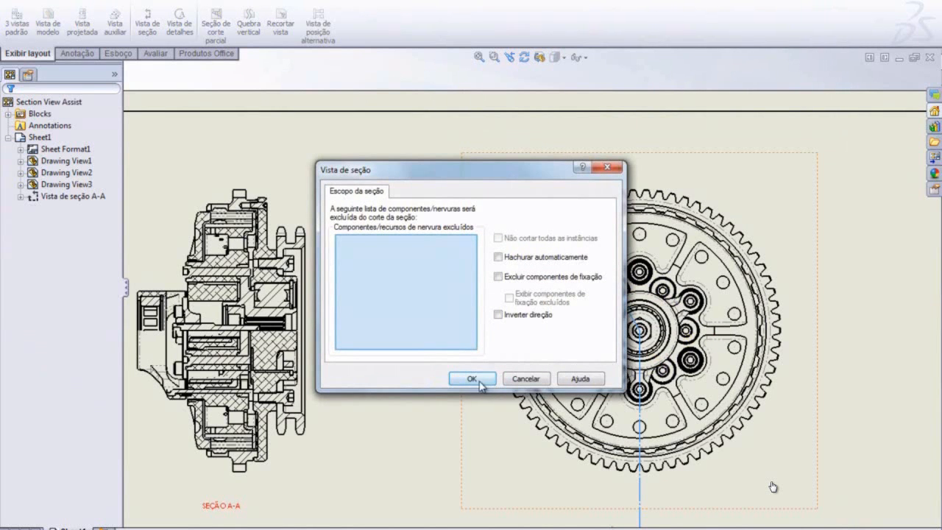
click(472, 378)
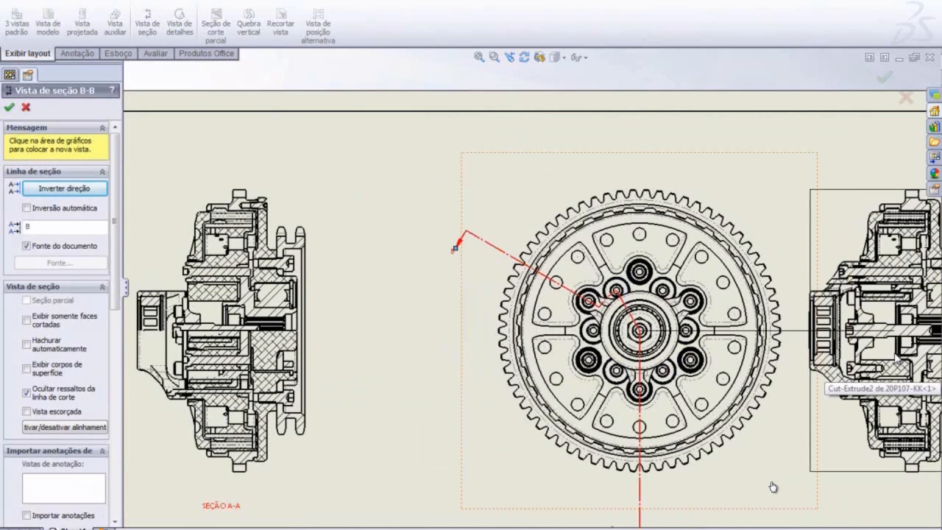
scroll(896, 354, up, 2)
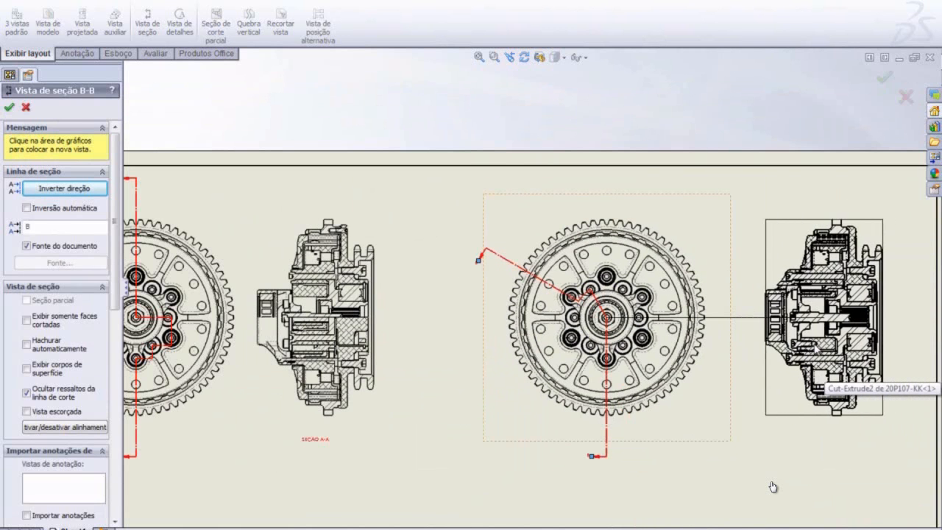
click(798, 381)
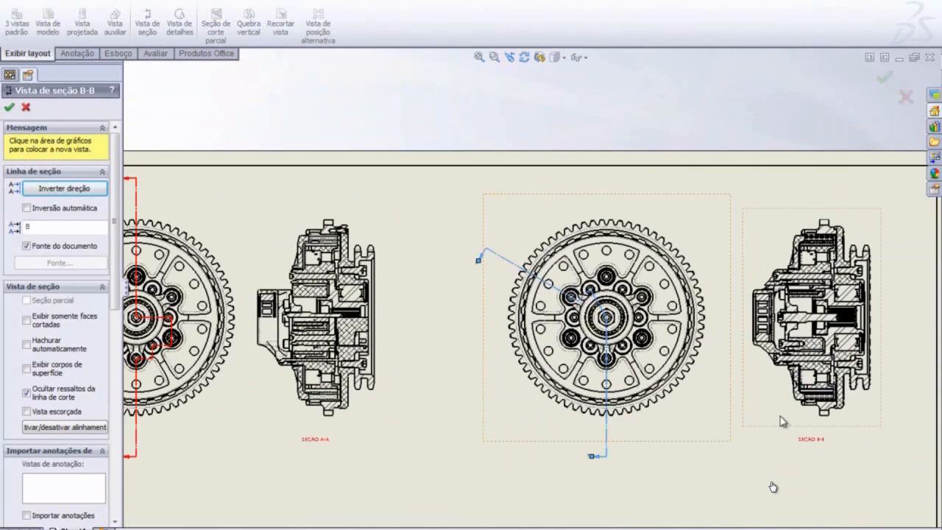
click(9, 110)
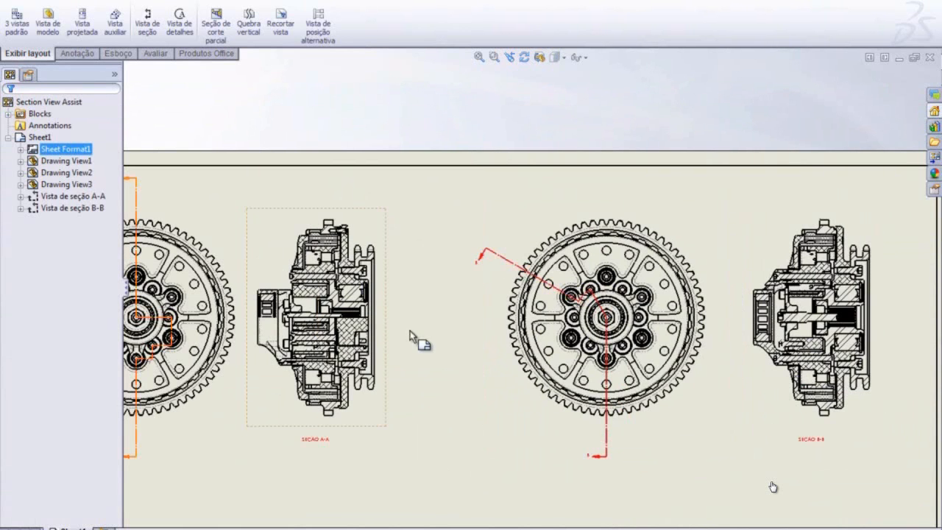
Start a half section of the lower gear view, with the cutting line running up and to the right from the hub centre.
scroll(767, 480, down, 1)
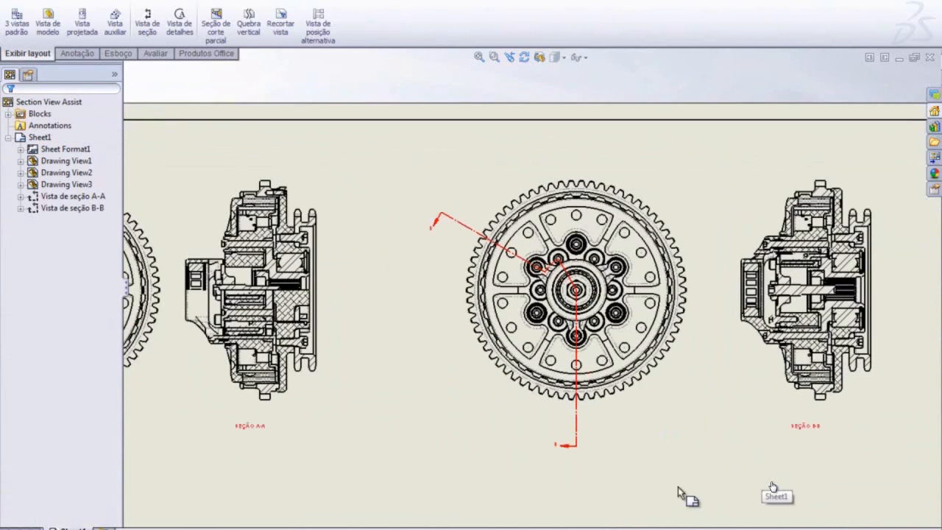
key(z)
key(z)
key(z)
key(z)
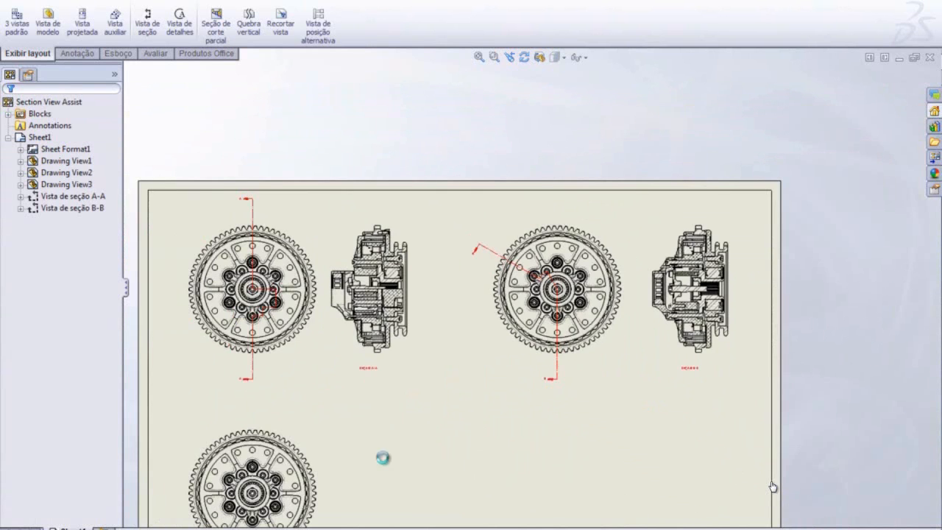
scroll(223, 467, down, 1)
scroll(236, 462, up, 1)
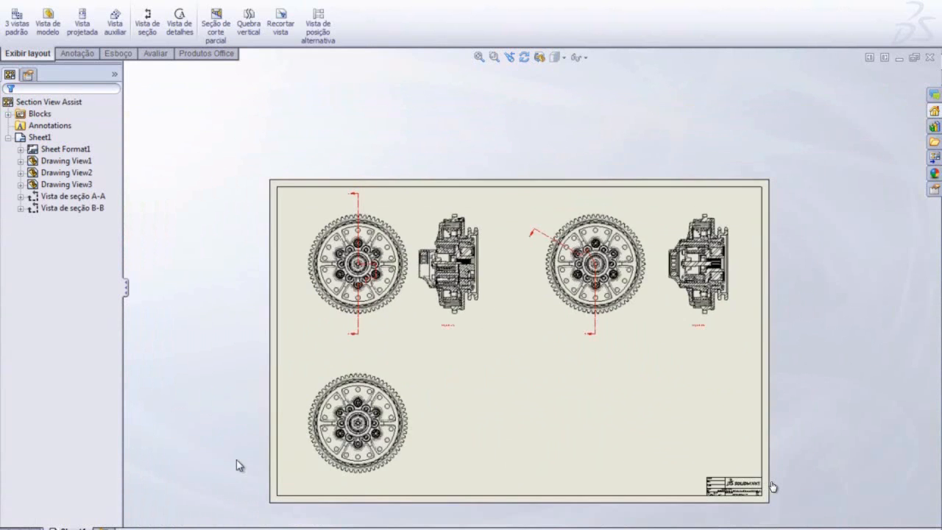
scroll(326, 467, down, 3)
scroll(417, 374, down, 2)
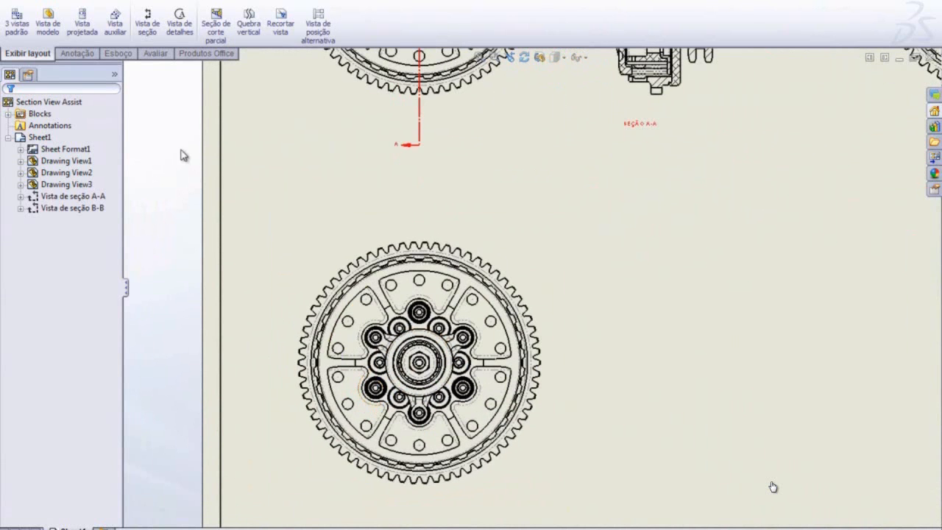
click(148, 28)
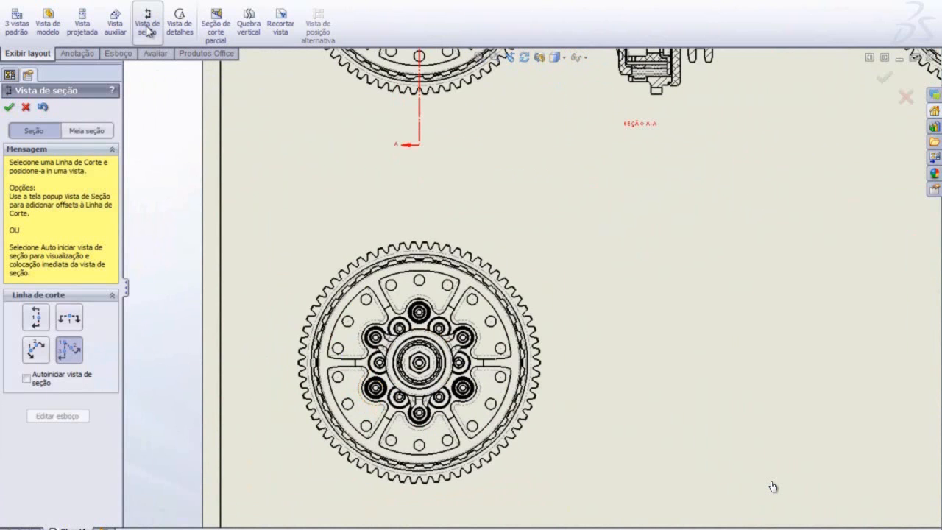
click(86, 131)
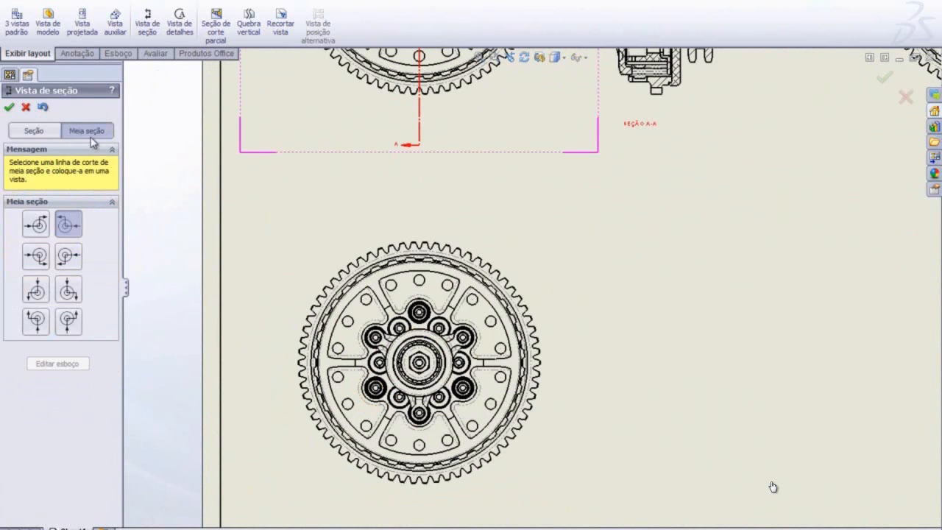
click(68, 227)
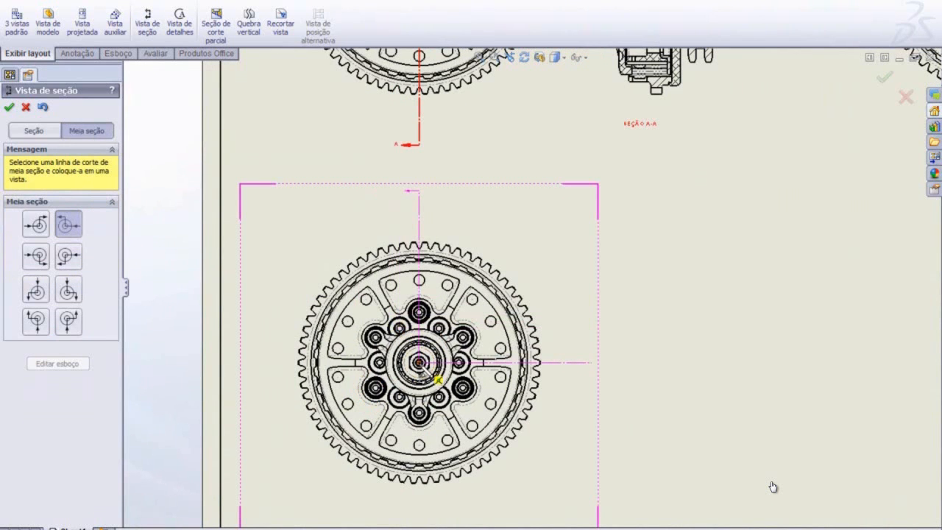
click(420, 362)
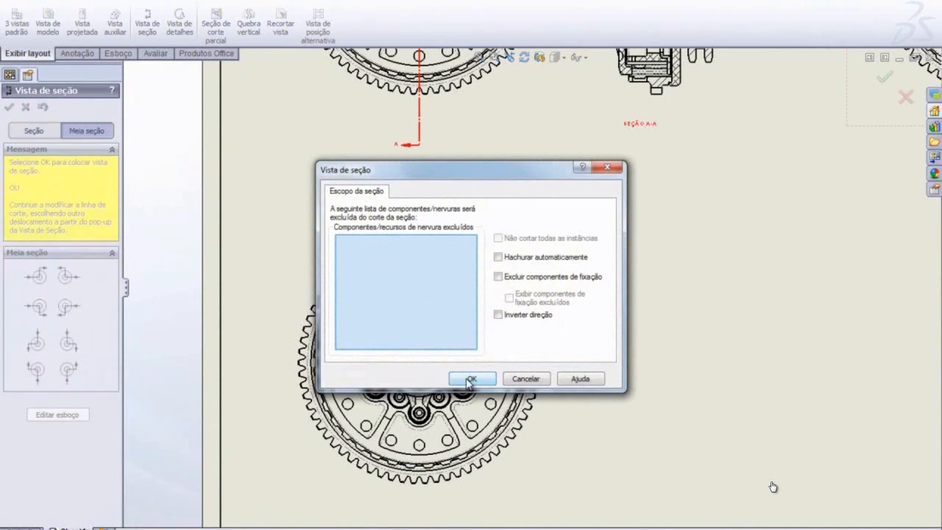
Accept the half section without excluding any components and place its view to the right of the lower gear view.
click(471, 380)
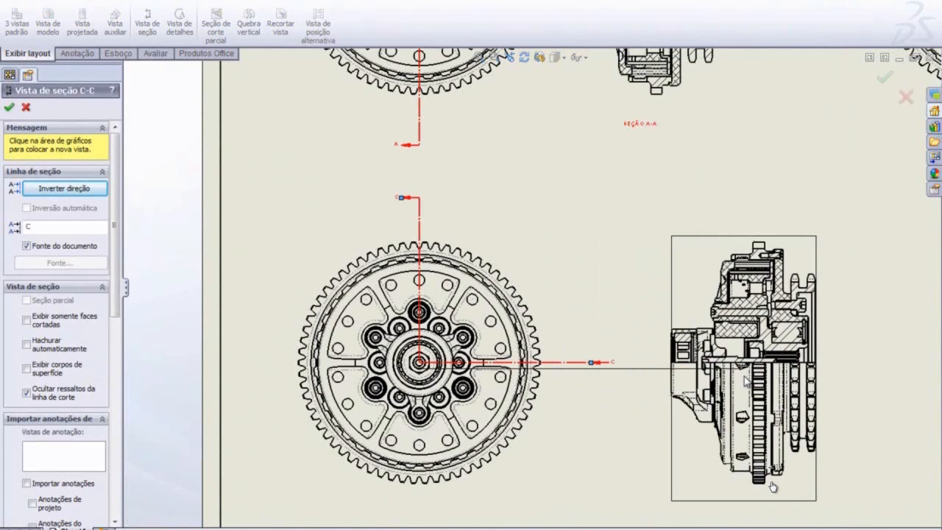
click(773, 486)
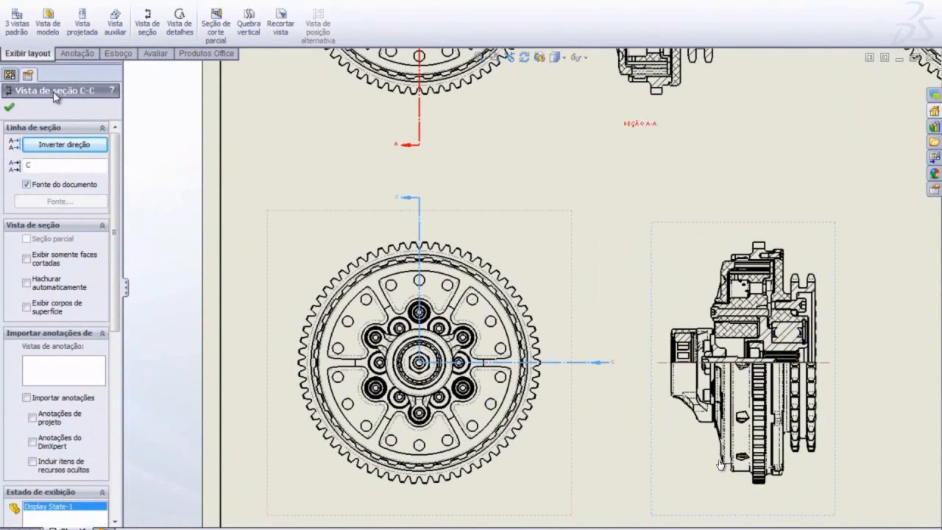
click(11, 109)
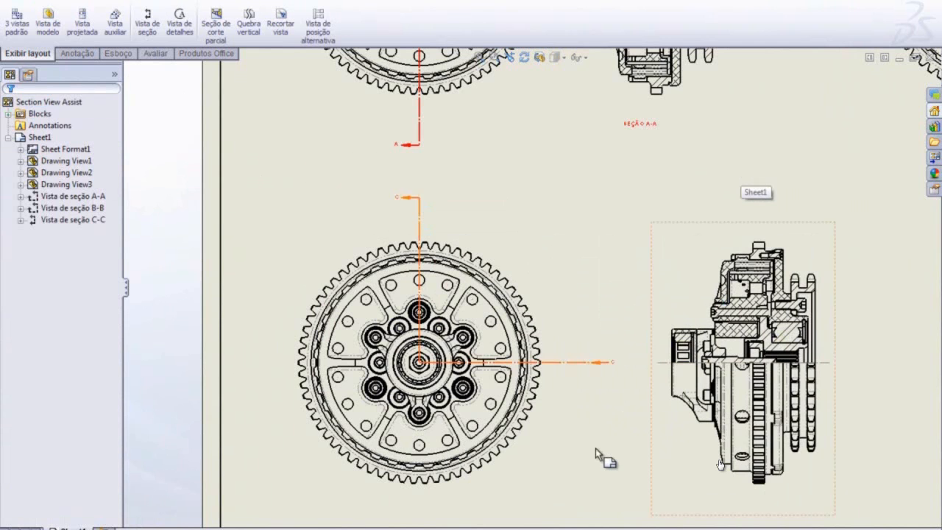
scroll(603, 453, down, 2)
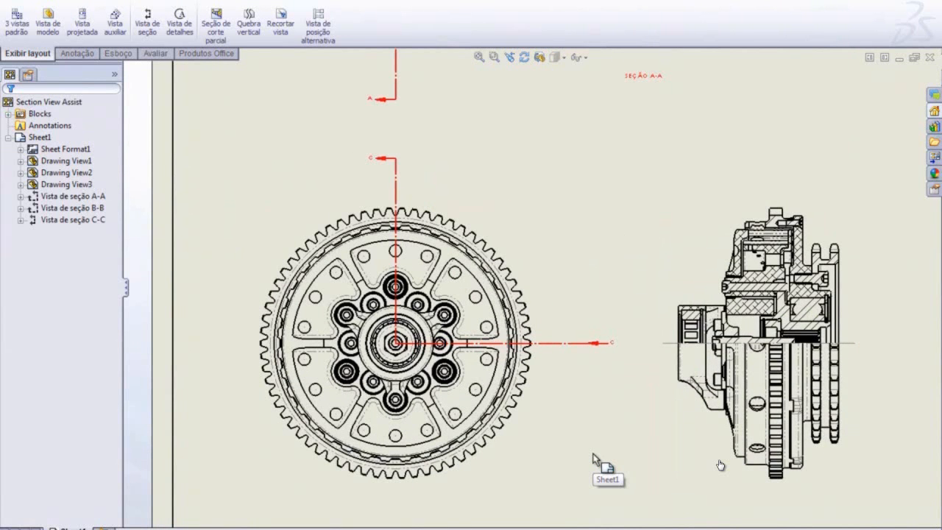
key(f)
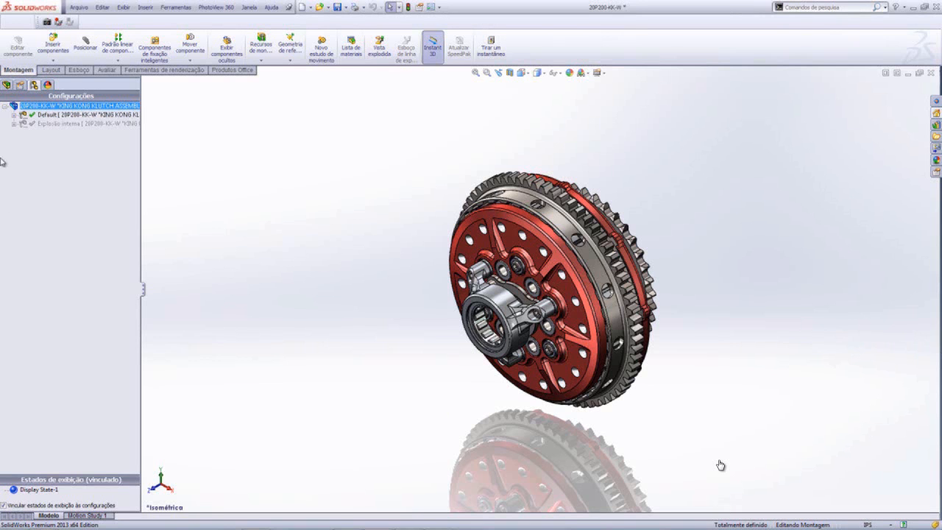
Explode the clutch assembly with the Default configuration's "Explosão completa" exploded view.
click(14, 115)
click(33, 124)
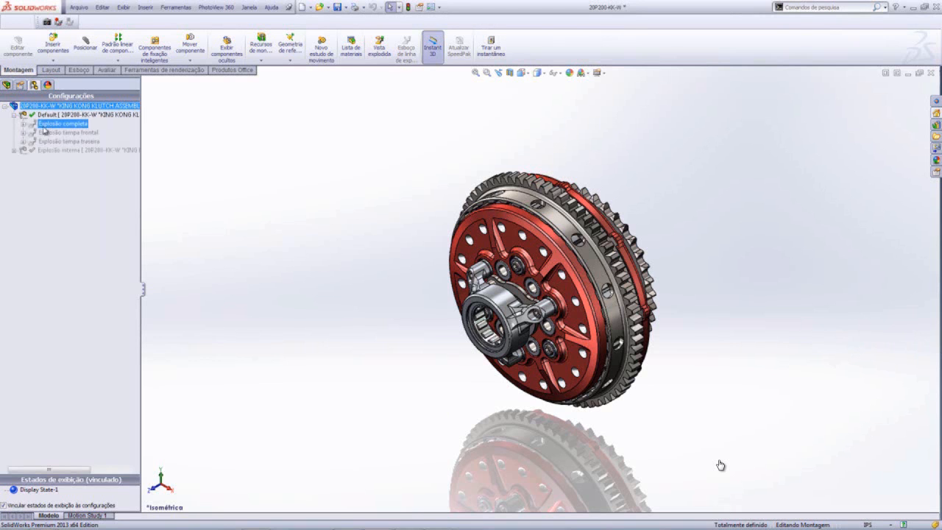
right_click(81, 126)
click(104, 129)
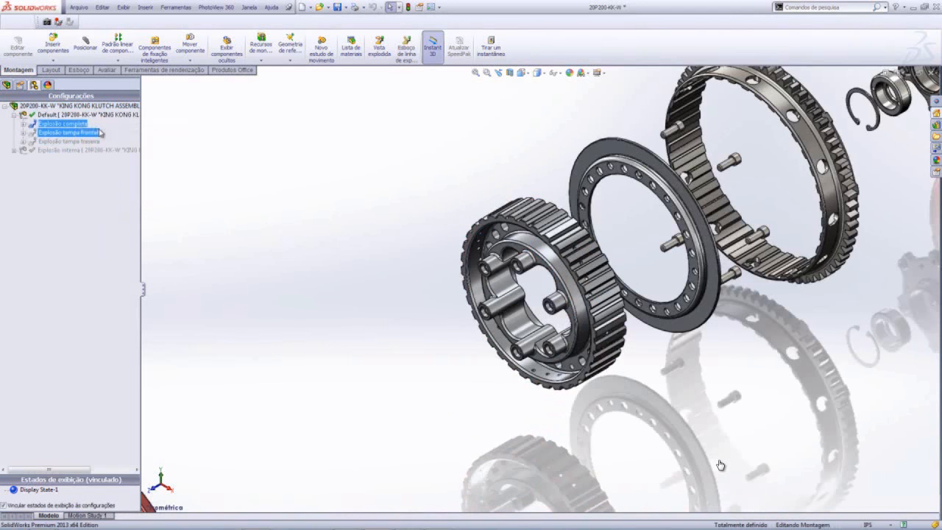
click(475, 73)
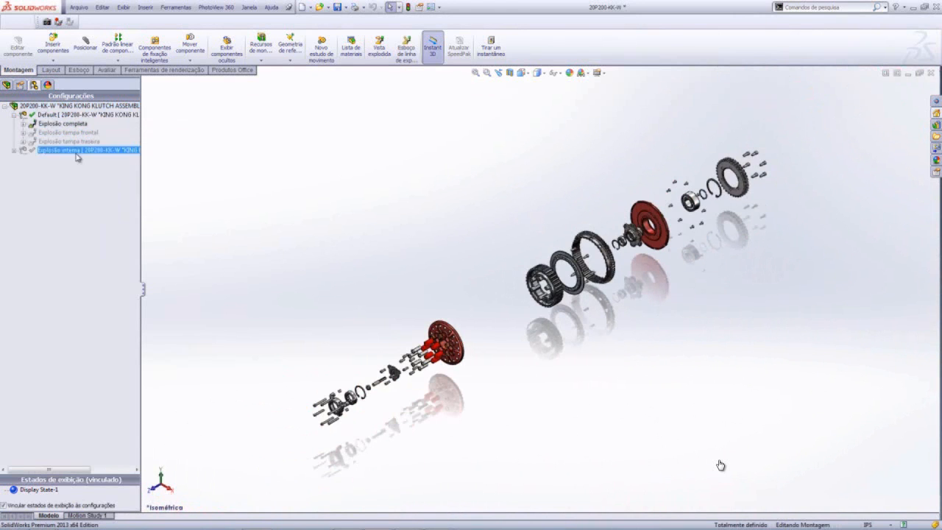
Show the "Explosão tampa frontal" exploded view of the Default configuration.
right_click(65, 132)
click(87, 140)
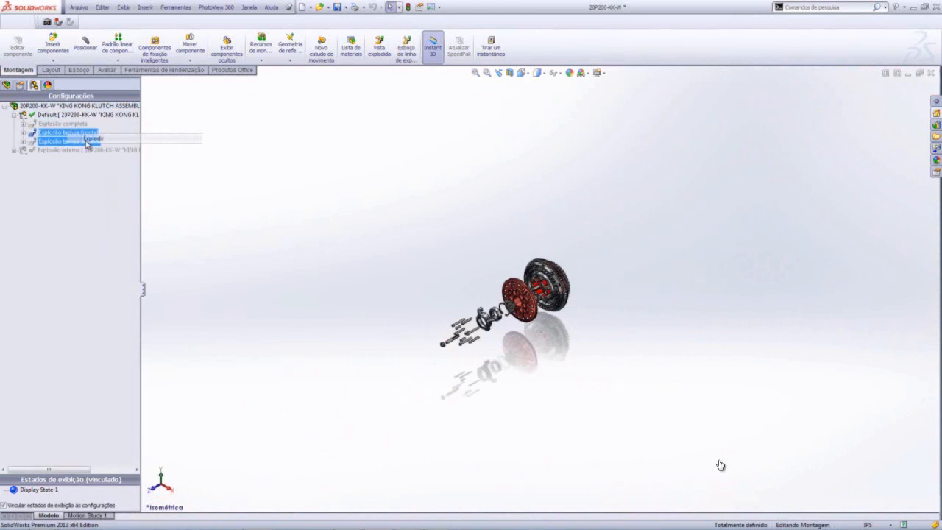
click(475, 73)
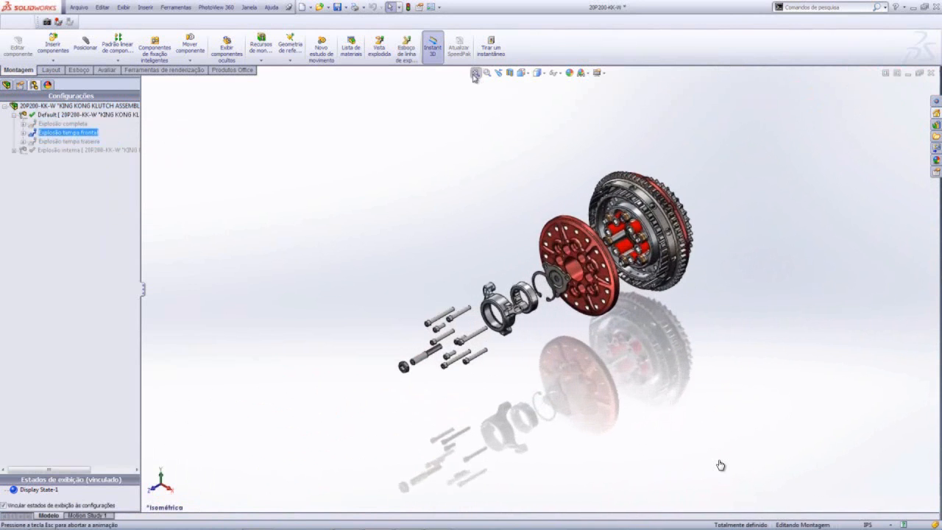
Show the "Explosão tampa traseira" exploded view of the Default configuration.
click(77, 142)
right_click(78, 145)
click(96, 148)
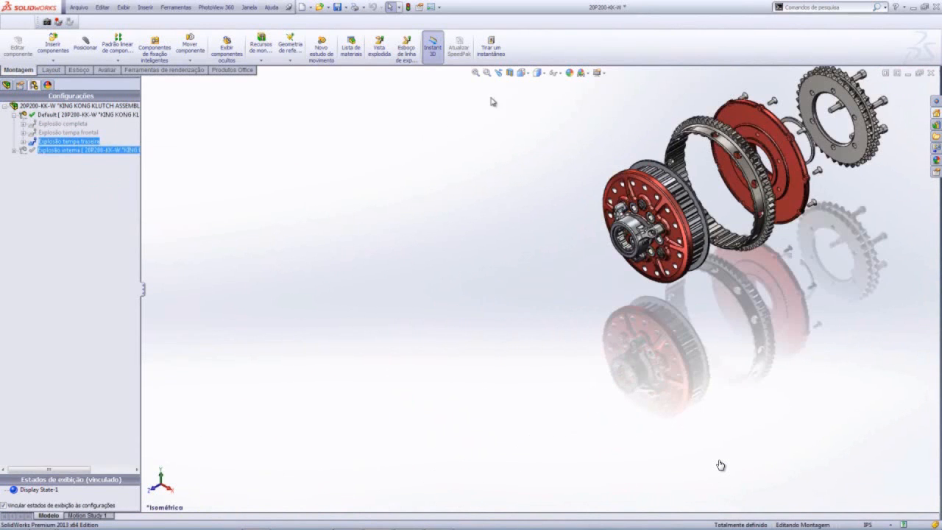
click(475, 73)
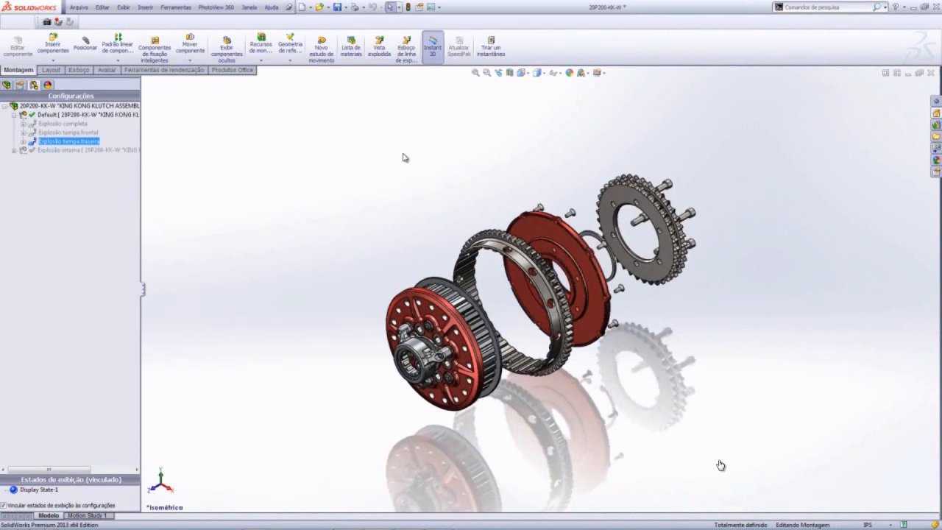
Activate the "Explosão interna" configuration and explode the assembly with its exploded view.
ctrl+click(48, 133)
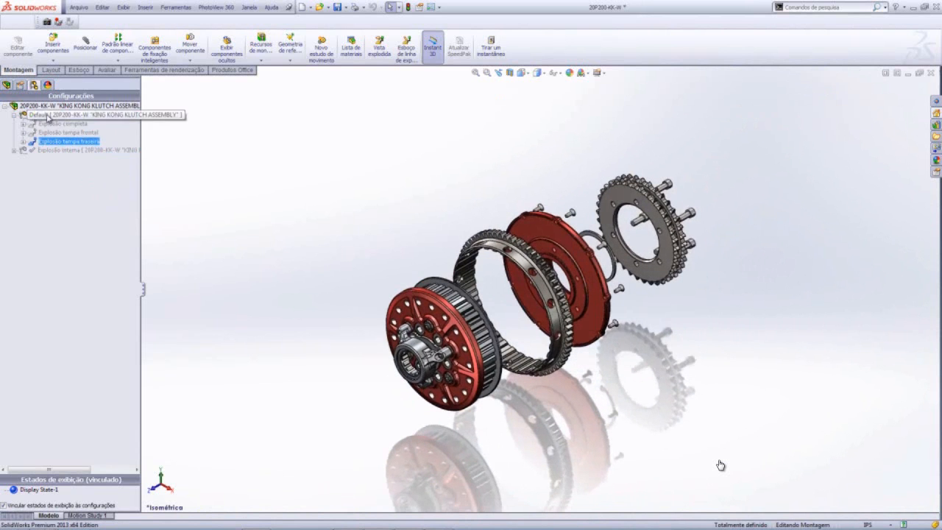
right_click(57, 150)
click(94, 156)
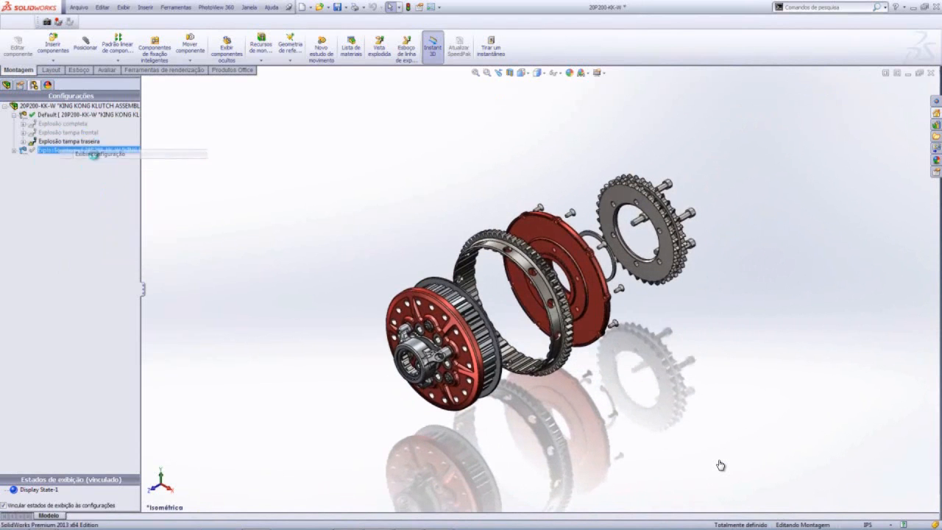
click(14, 150)
click(49, 159)
right_click(65, 162)
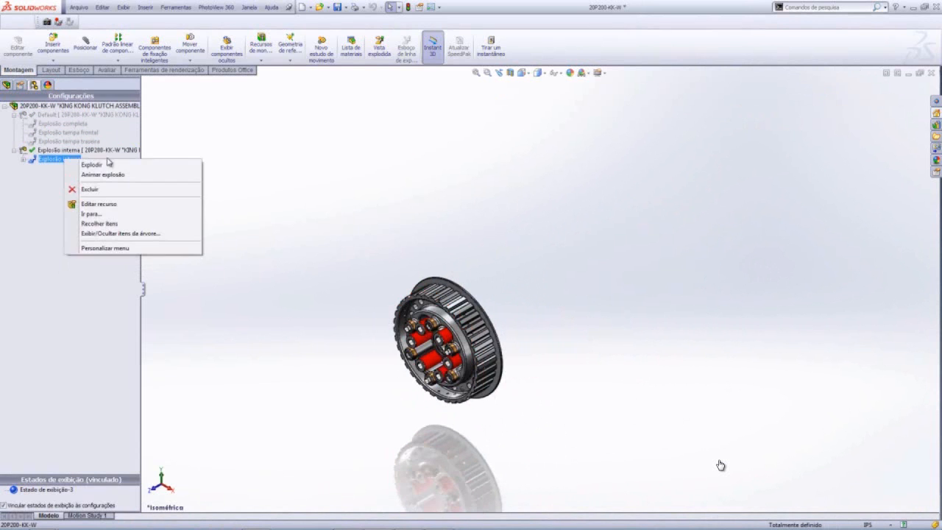
click(114, 170)
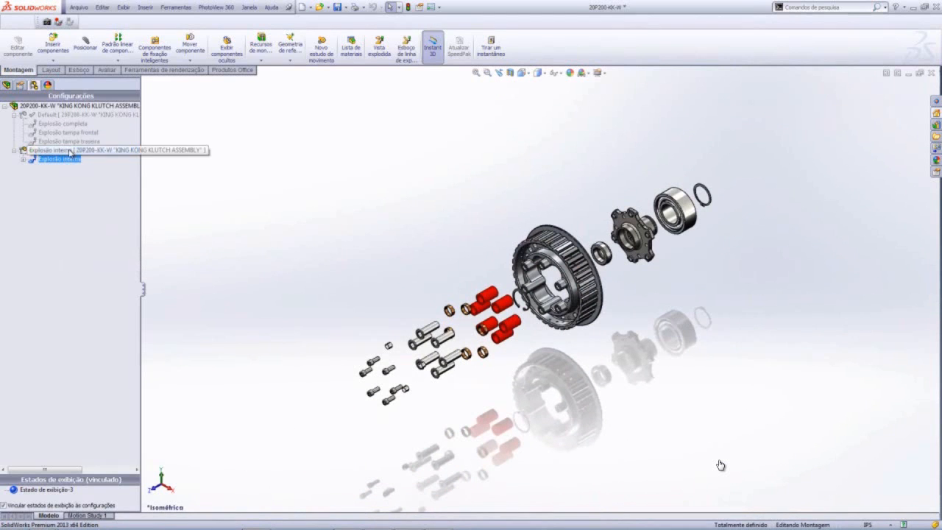
Reactivate the Default configuration of the clutch assembly and collapse its list of exploded views.
right_click(64, 115)
click(86, 120)
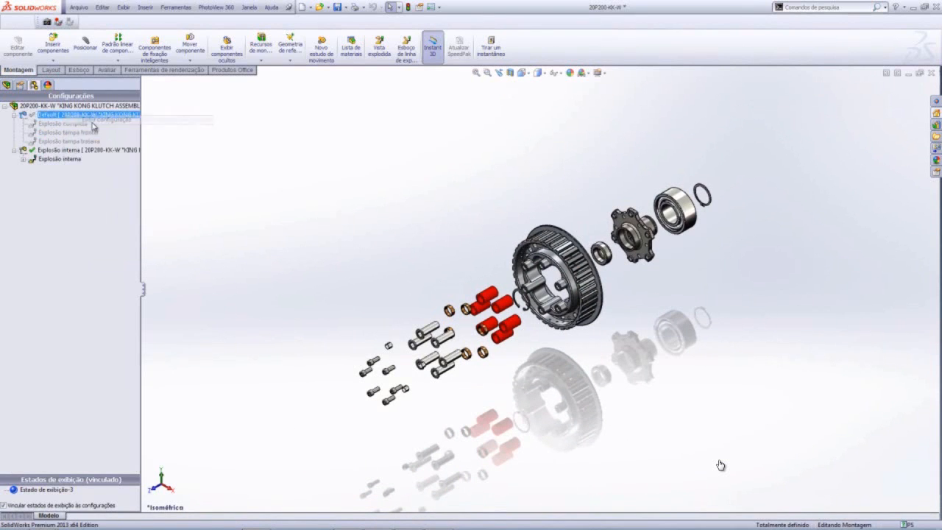
click(14, 115)
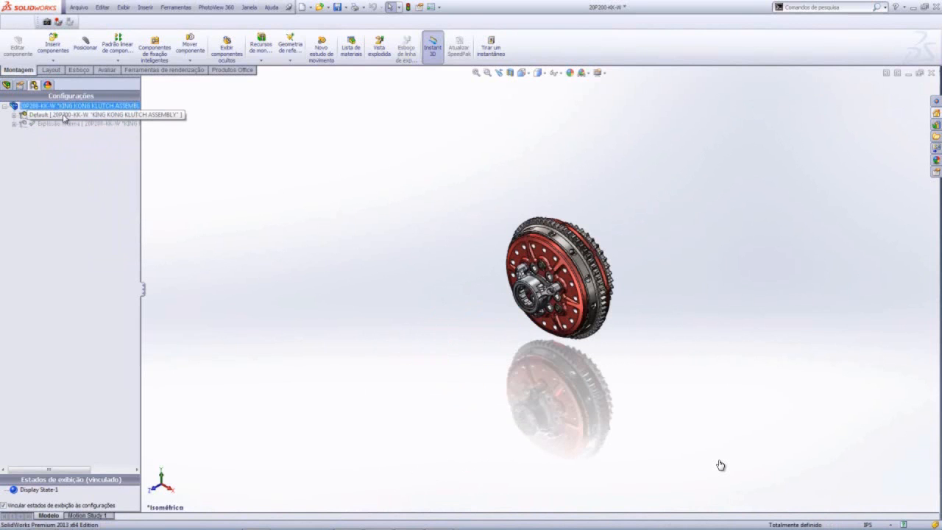
Try a new exploded view of the Default configuration, moving the three-armed bearing housing about 4.19 in out from the clutch's front.
right_click(65, 116)
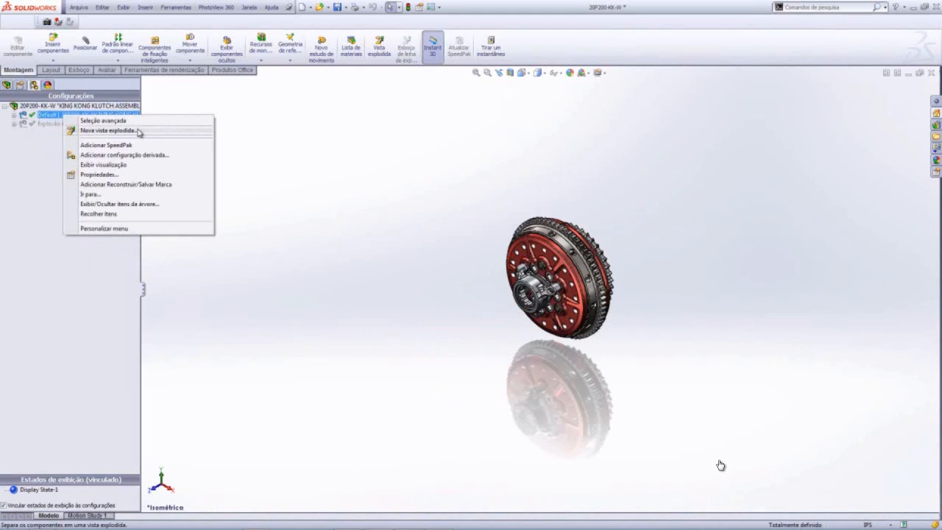
click(139, 131)
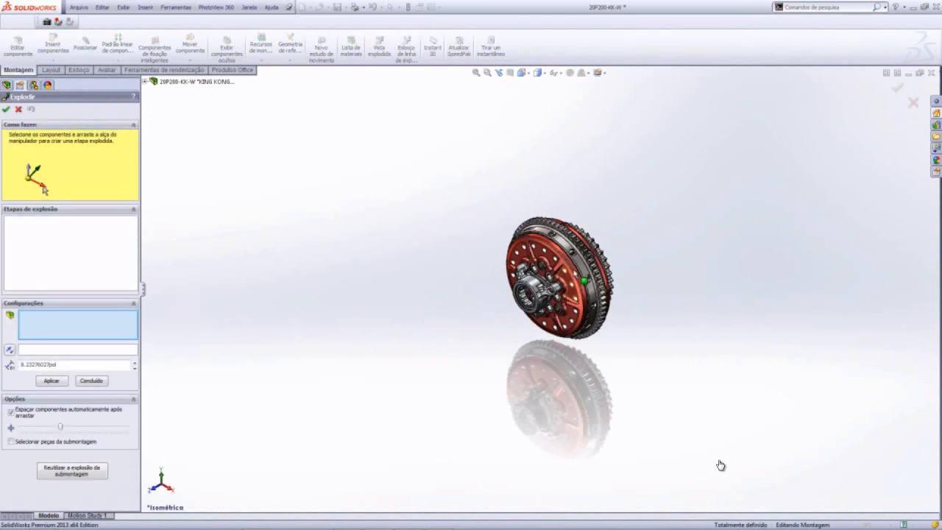
scroll(574, 273, down, 5)
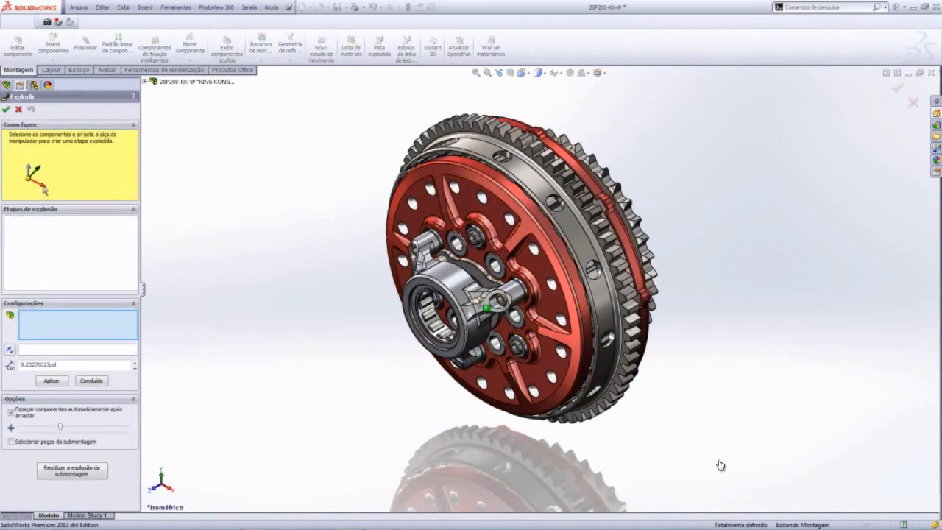
click(448, 284)
scroll(536, 284, up, 3)
middle_drag(515, 309, 468, 298)
drag(444, 312, 355, 331)
middle_drag(471, 357, 507, 366)
scroll(505, 370, up, 1)
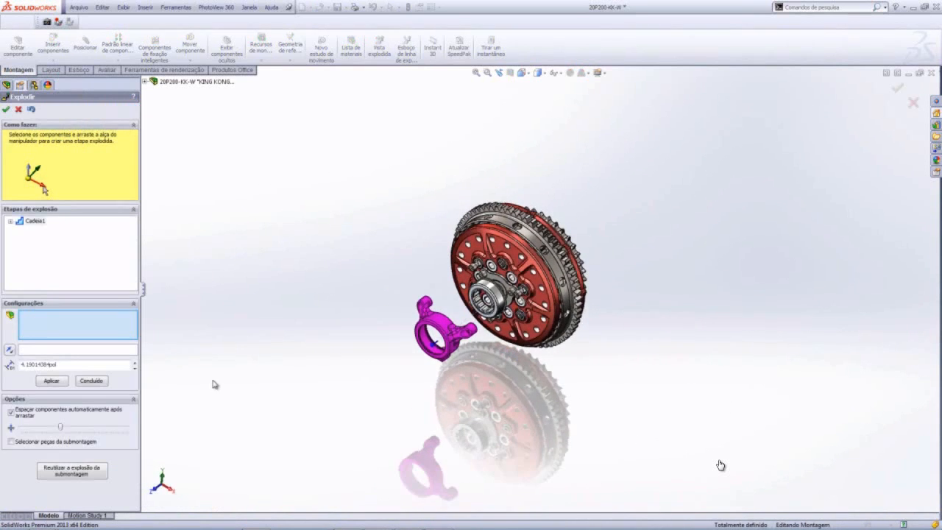
Check which component the explode step contains, and discard the new exploded view.
click(10, 221)
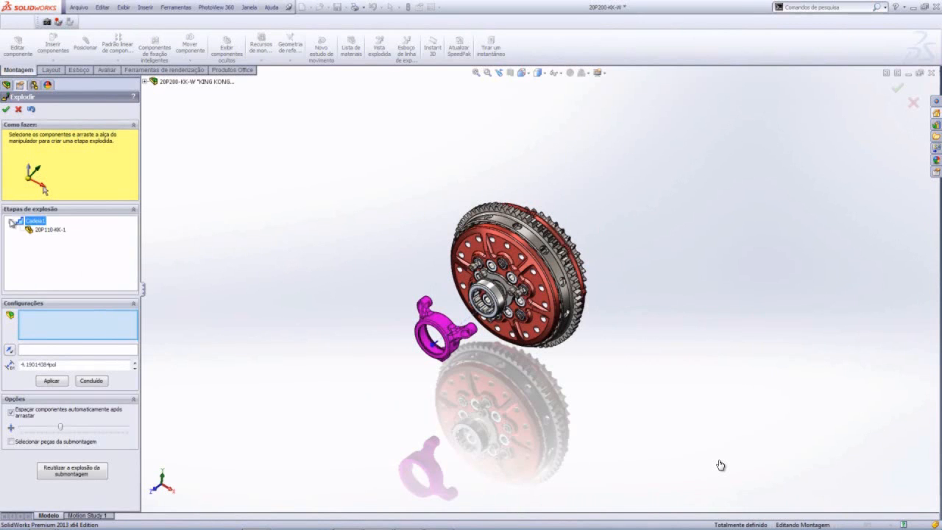
click(11, 222)
middle_drag(581, 416, 501, 391)
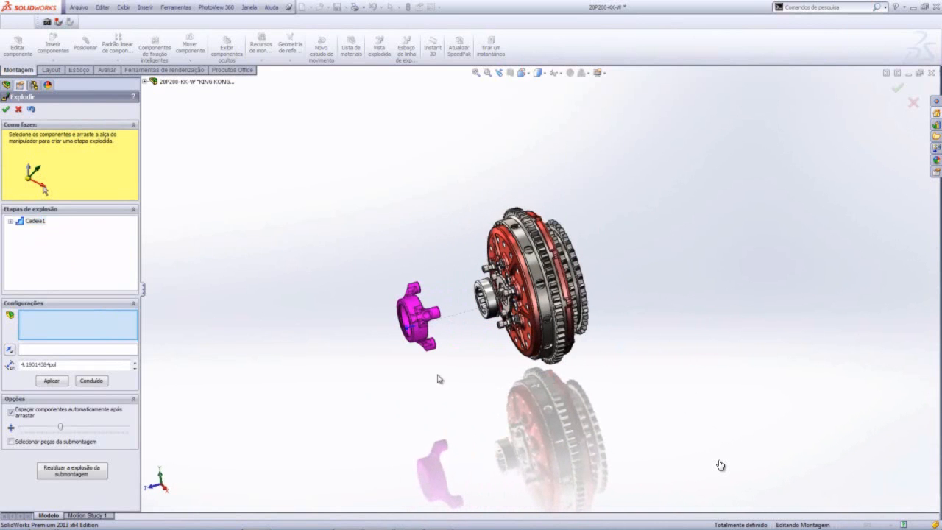
click(20, 110)
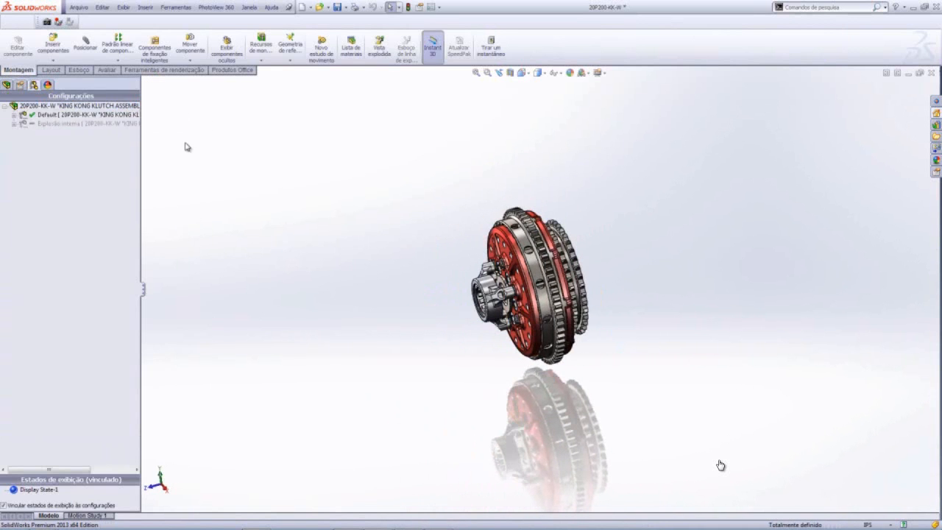
Set the clutch assembly to the standard isometric orientation.
middle_drag(430, 325, 471, 368)
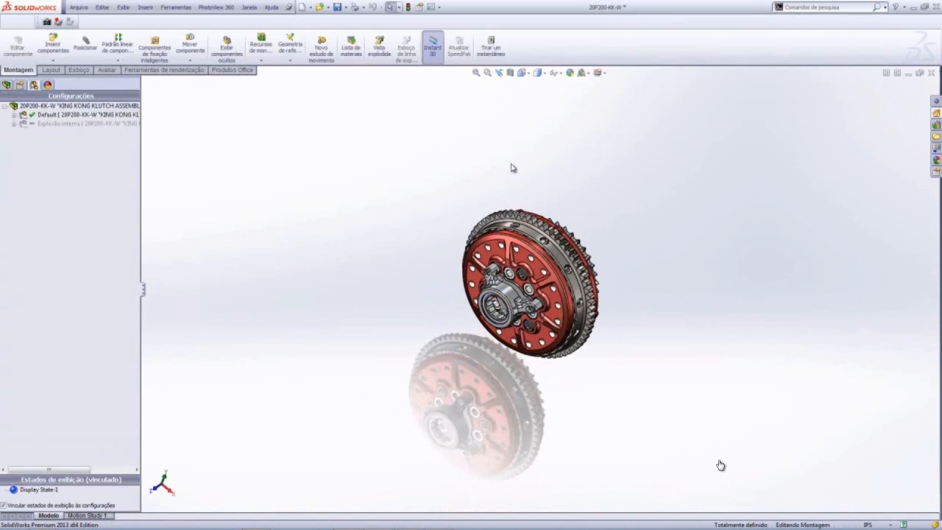
click(522, 72)
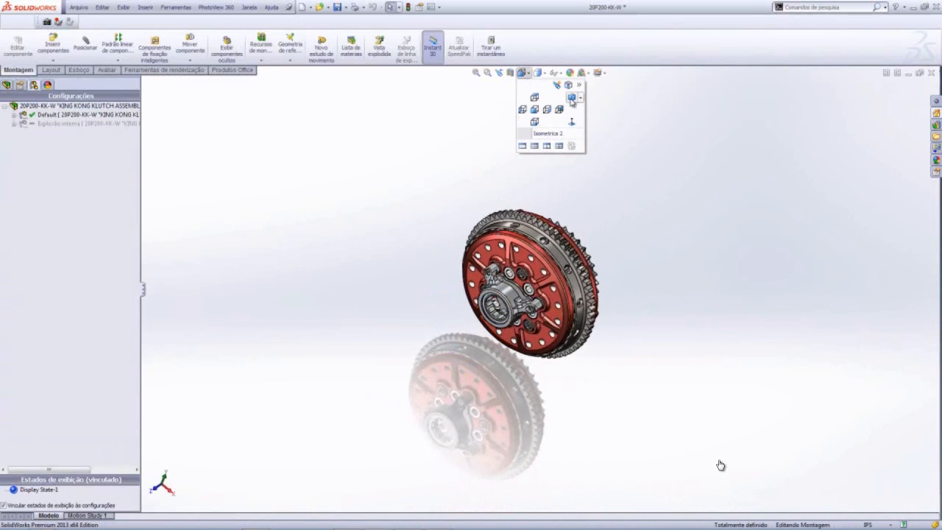
click(580, 99)
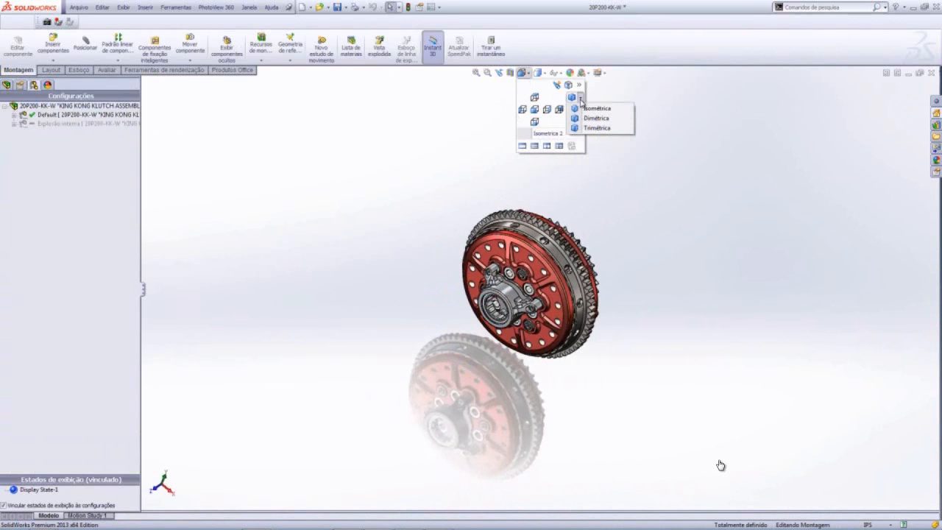
click(595, 109)
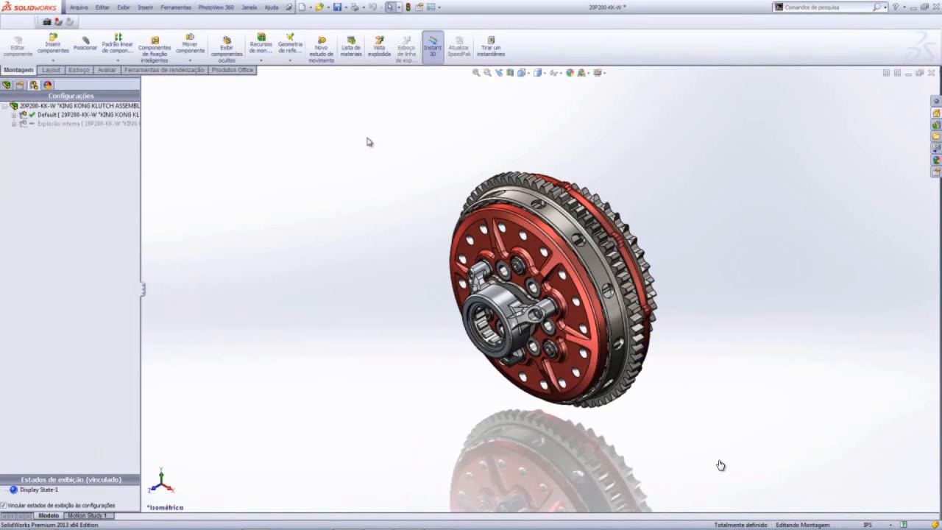
Create a new drawing from the clutch assembly on an A0 (ISO) sheet.
click(308, 8)
click(320, 28)
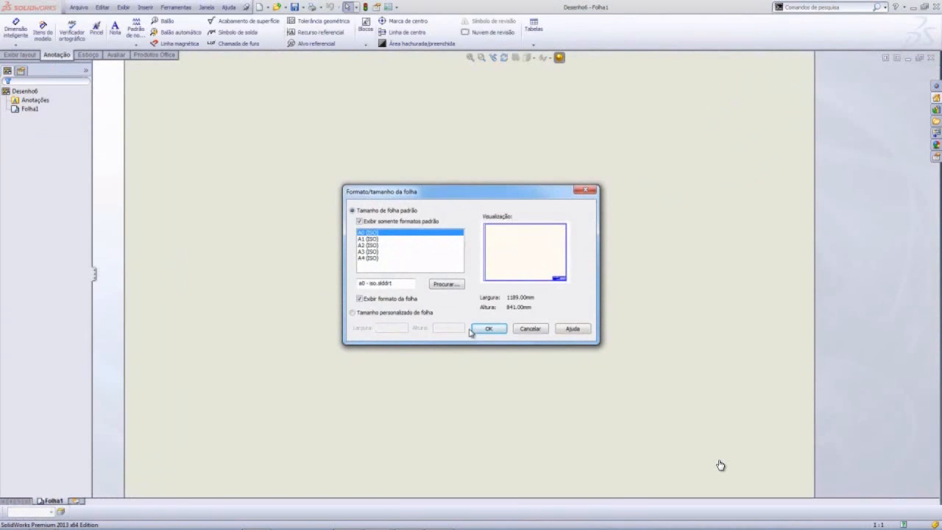
click(487, 329)
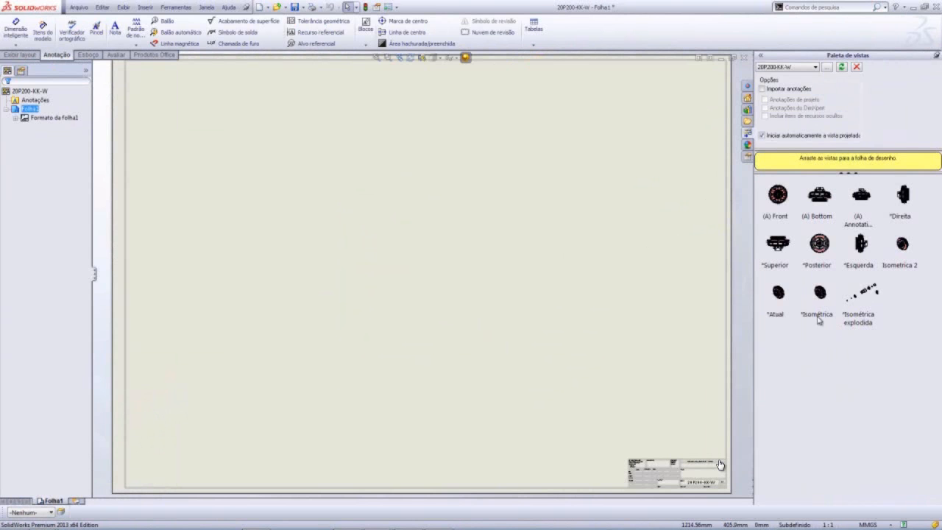
Place the exploded isometric view on the sheet and set its exploded state to "Explosão tampa frontal".
mouse_move(867, 294)
mouse_down()
mouse_move(685, 420)
mouse_move(400, 221)
mouse_move(420, 189)
mouse_move(412, 158)
mouse_move(406, 163)
mouse_up()
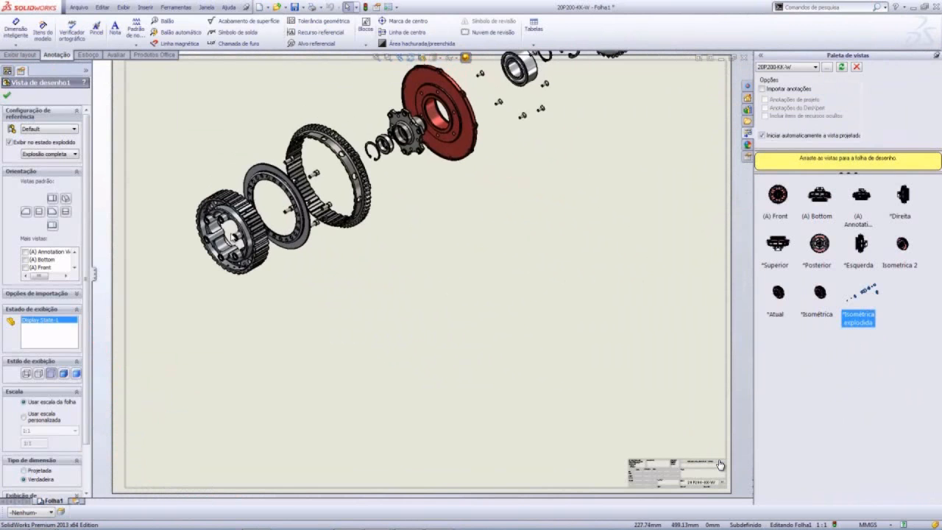
click(57, 154)
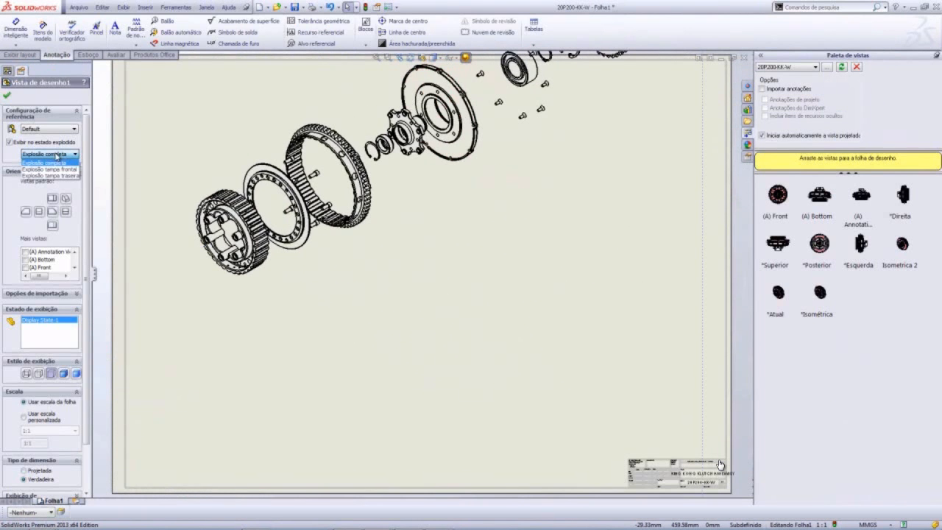
click(56, 169)
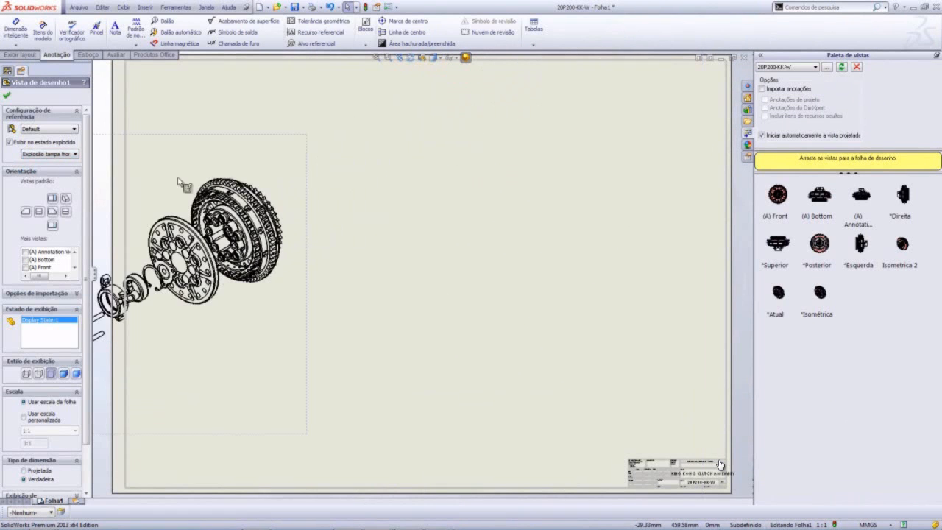
Move the front cover exploded view into the upper-left area of the drawing sheet.
scroll(301, 193, up, 2)
mouse_move(343, 217)
mouse_down()
mouse_move(358, 210)
mouse_move(394, 154)
mouse_move(420, 152)
mouse_up()
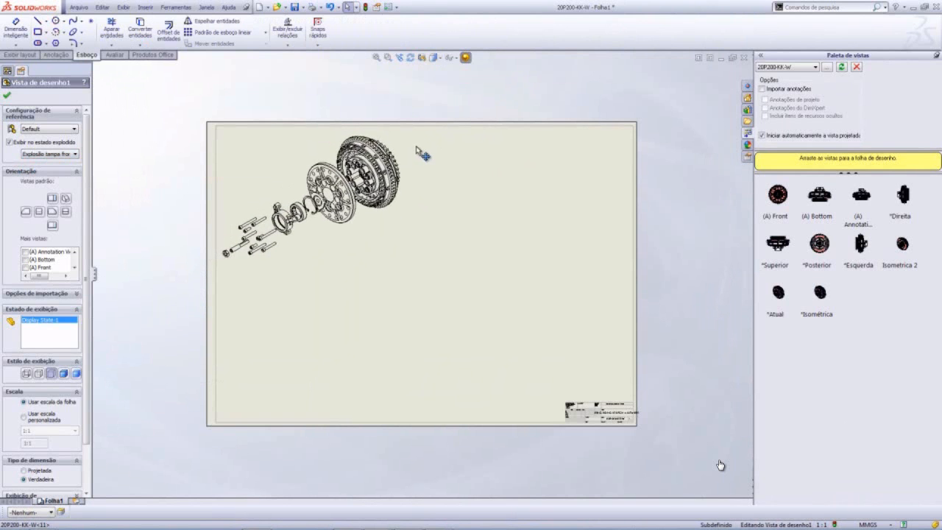
click(430, 138)
scroll(618, 328, down, 1)
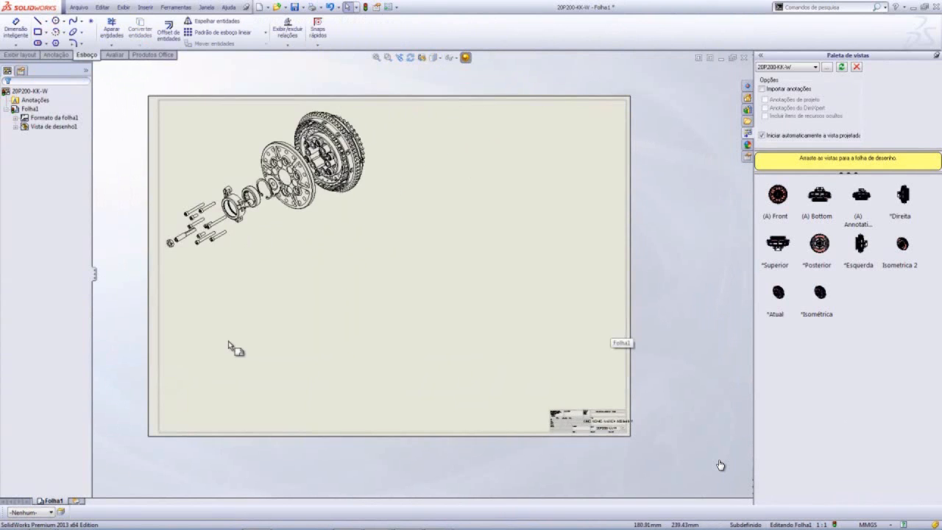
scroll(263, 338, down, 1)
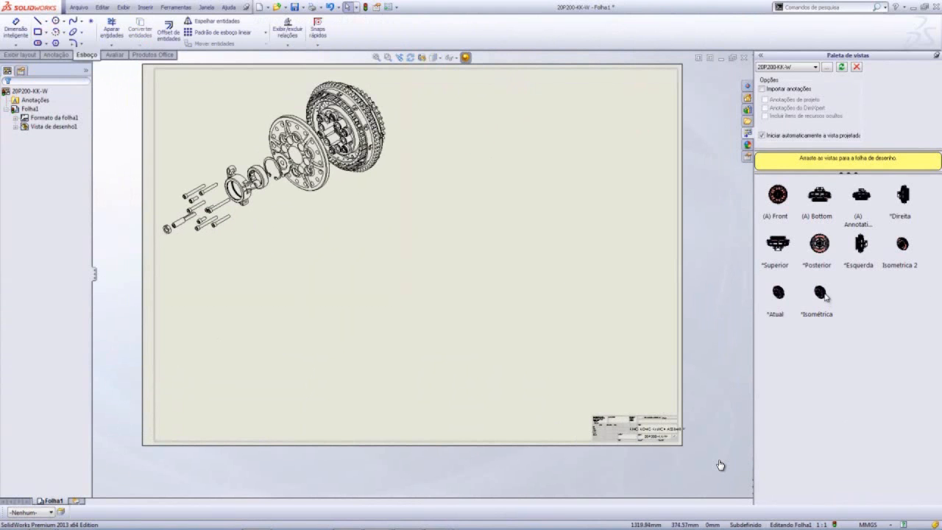
Place an isometric view mid-sheet and show it exploded using the "Explosão interna" configuration.
mouse_move(823, 294)
mouse_down()
mouse_move(309, 383)
mouse_move(346, 295)
mouse_move(443, 287)
mouse_up()
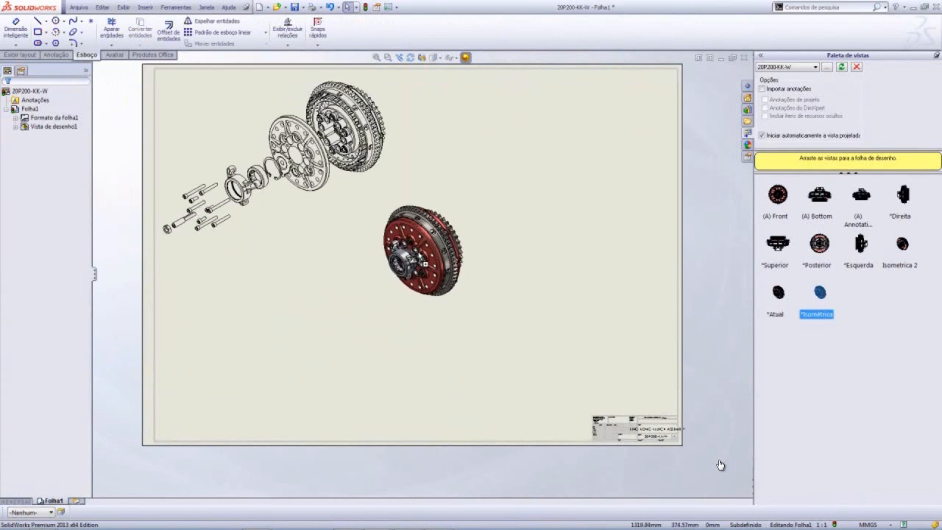
click(48, 129)
click(64, 145)
click(63, 142)
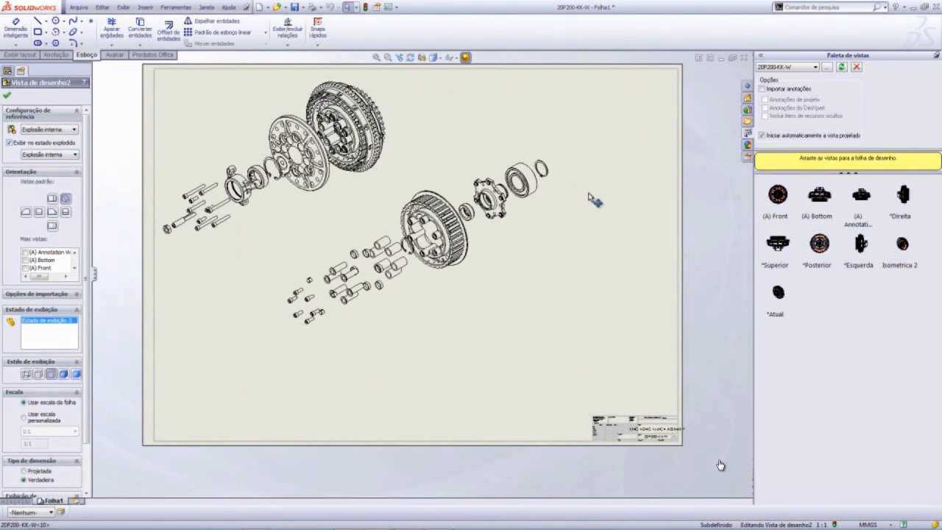
click(698, 202)
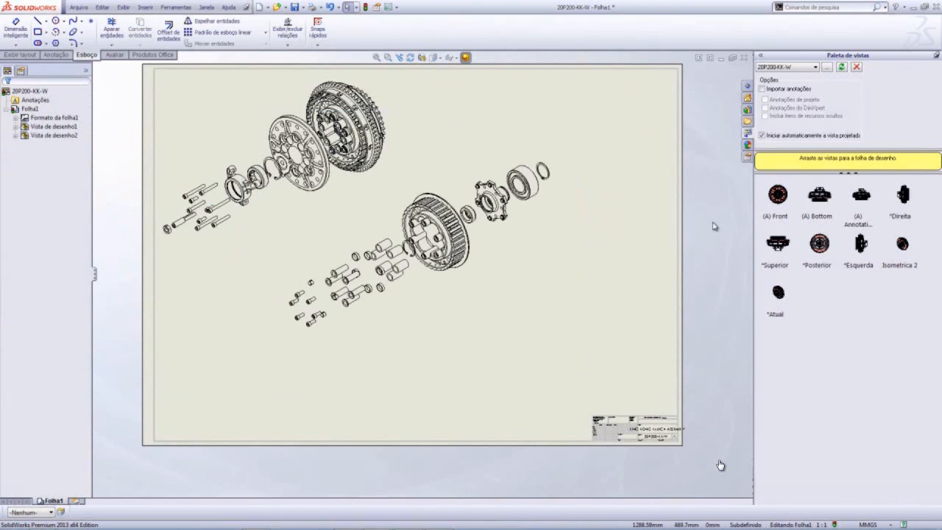
Place the model's current view near the sheet's lower-right corner and set it to isometric orientation.
click(904, 249)
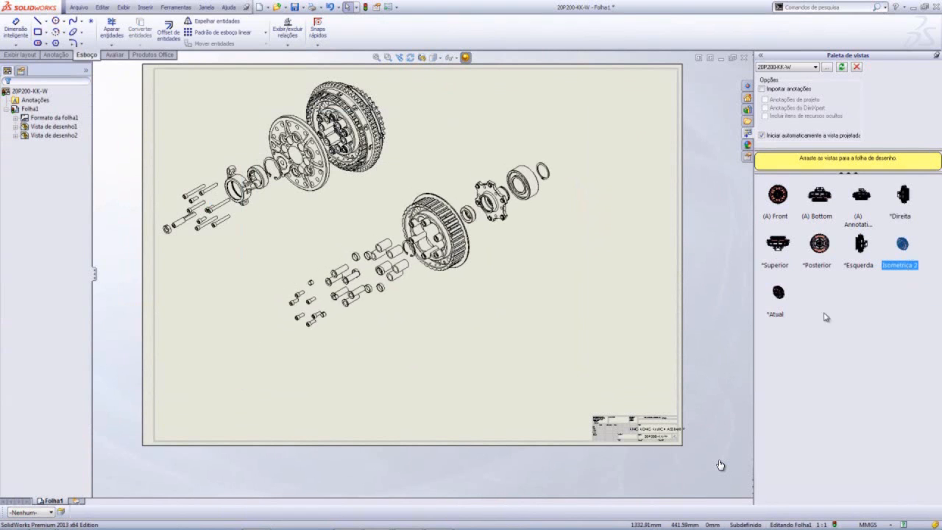
mouse_move(778, 294)
mouse_down()
mouse_move(331, 359)
mouse_move(572, 362)
mouse_up()
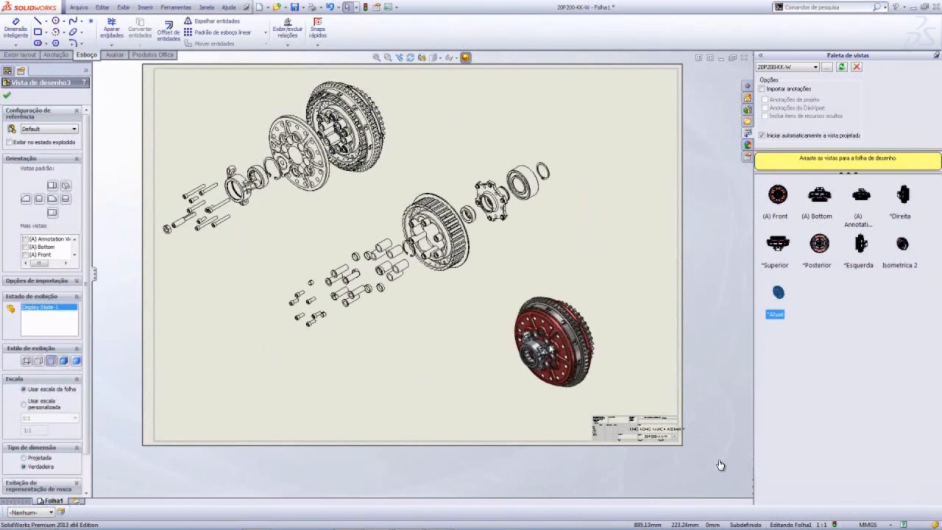
click(65, 186)
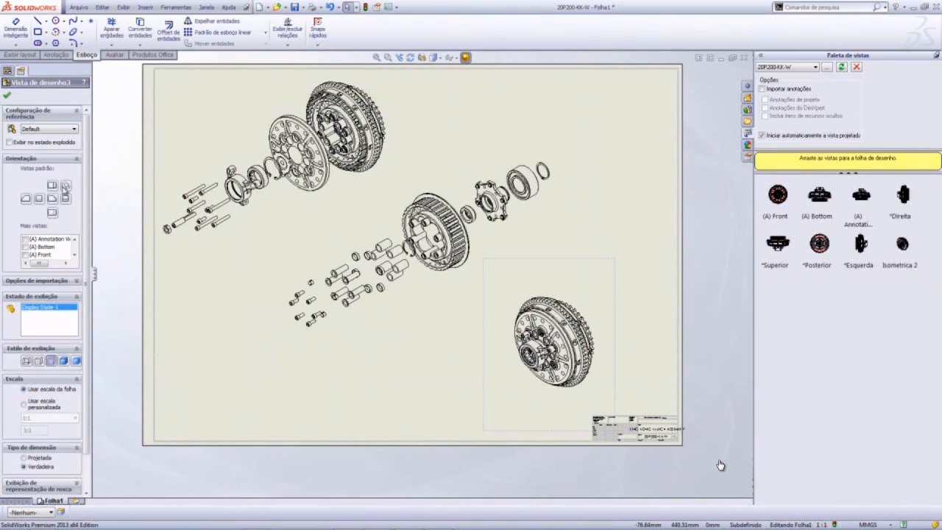
Show the newest drawing view in the exploded state "Explosão tampa traseira" of the Default configuration.
click(40, 130)
click(26, 143)
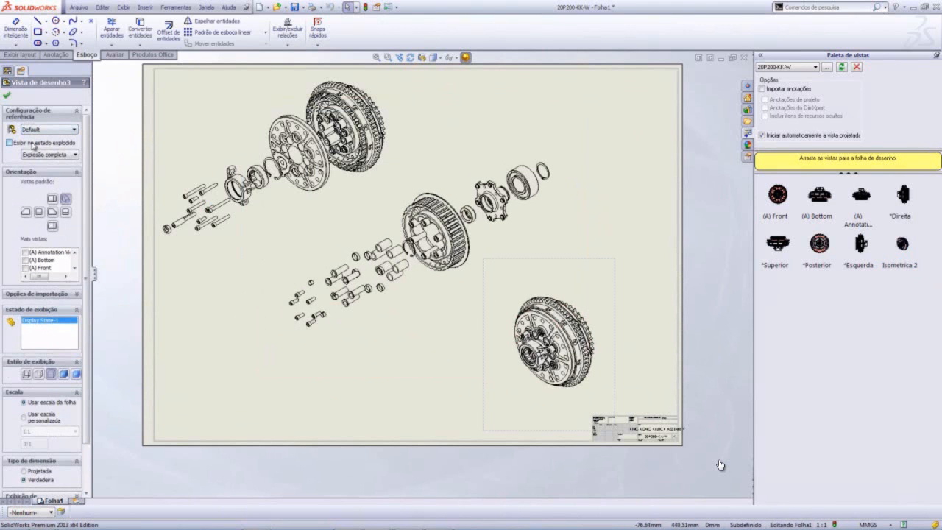
click(49, 154)
click(52, 177)
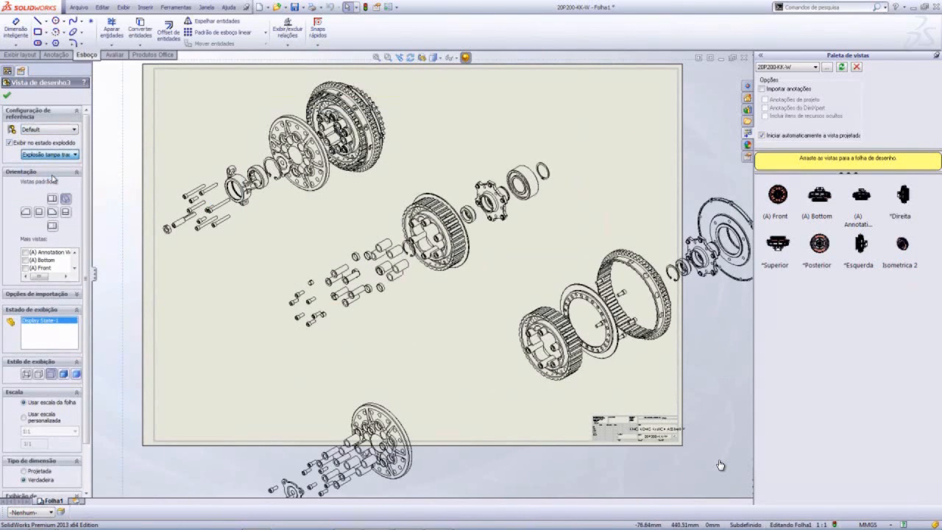
Move the rear cover exploded view fully inside the sheet's lower-right area, above the title block, and finish editing it.
drag(734, 336, 695, 360)
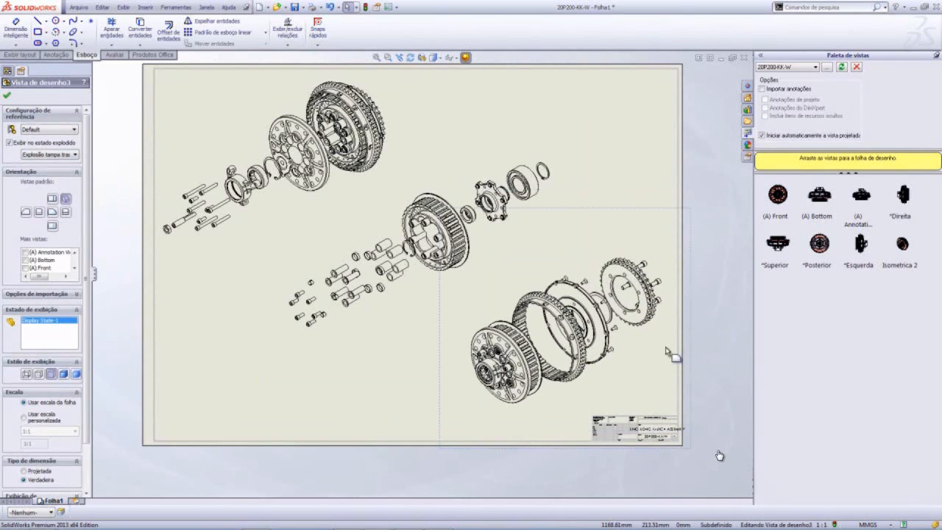
click(7, 95)
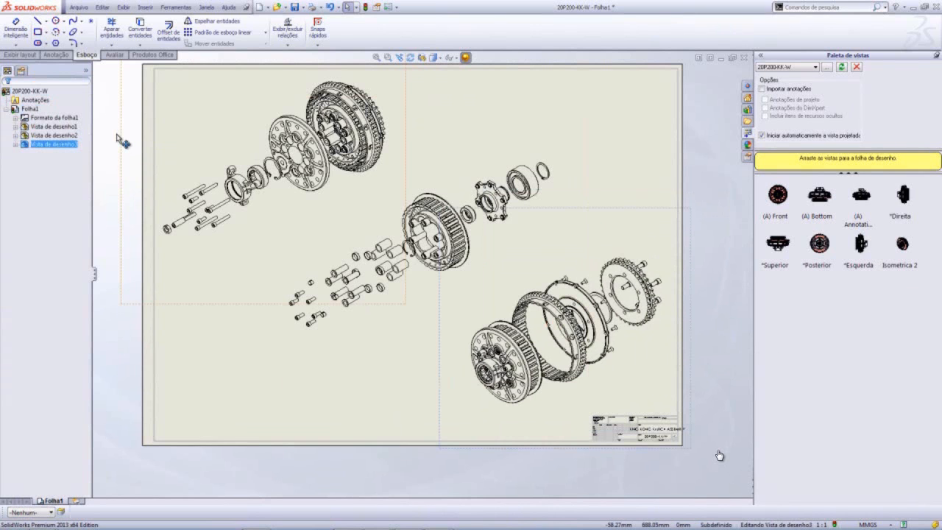
click(684, 178)
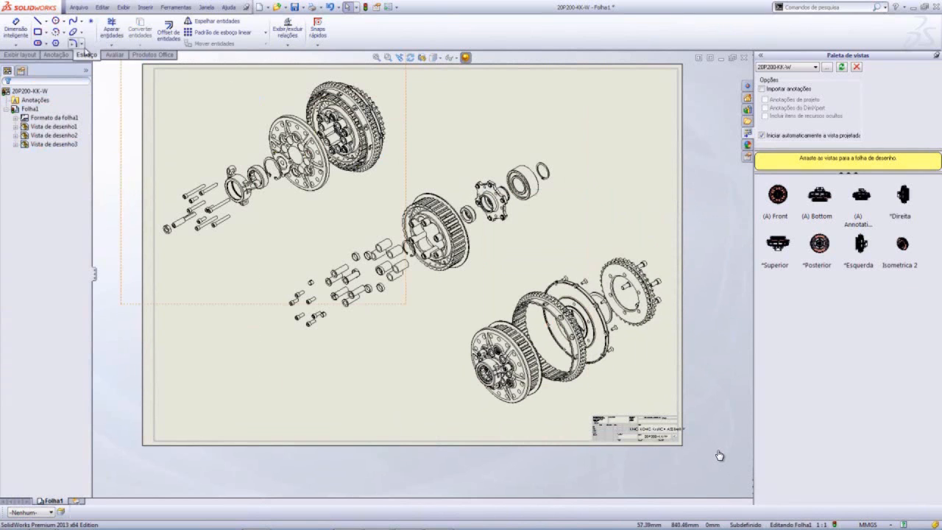
click(58, 55)
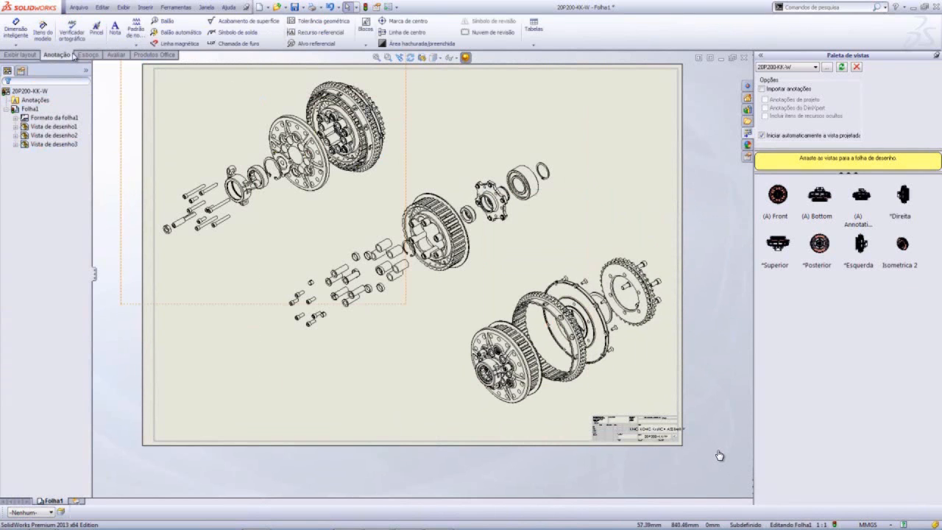
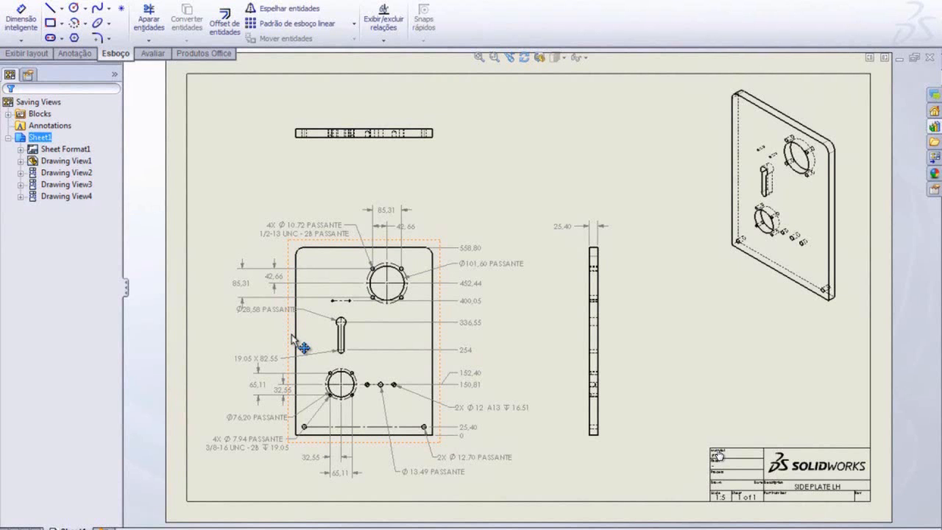
Examine the DXF type and model-geometry-only export options for saving the dimensioned front view, closing the save dialog without saving.
click(291, 334)
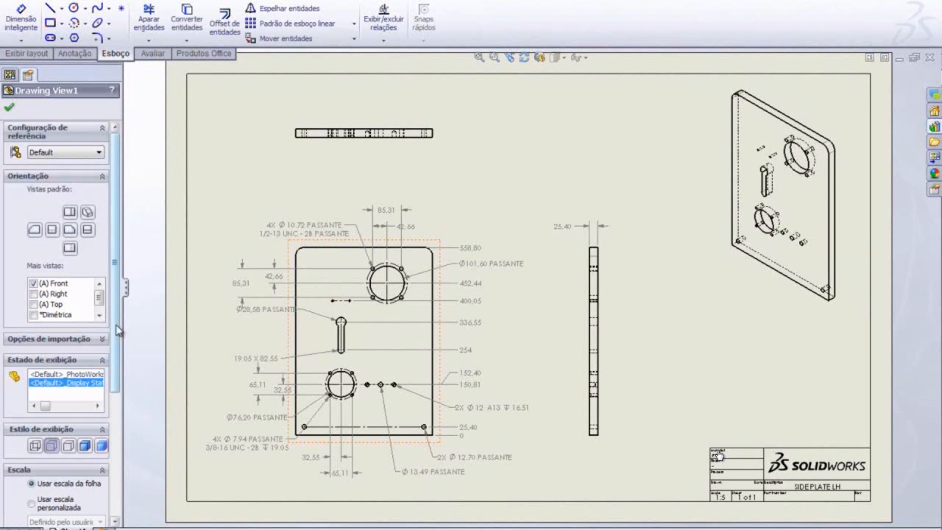
scroll(120, 406, down, 3)
scroll(120, 407, down, 2)
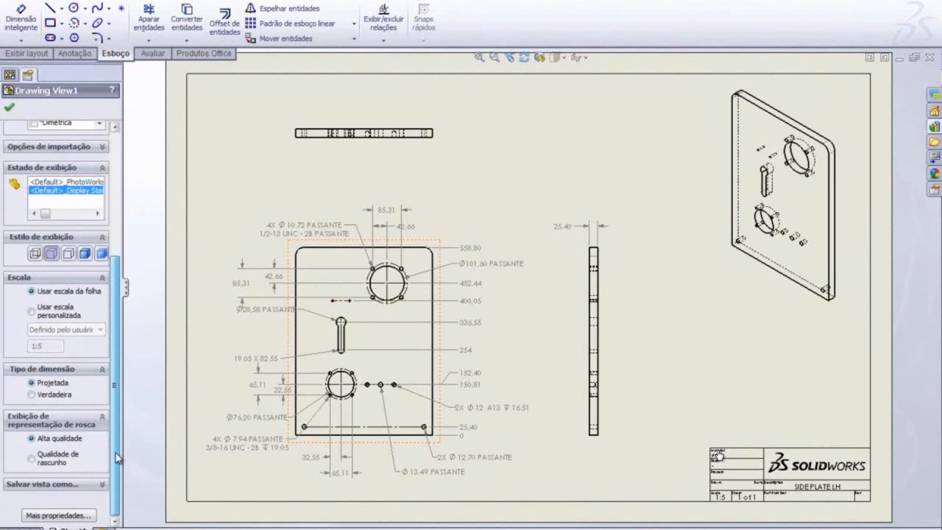
click(70, 485)
click(36, 482)
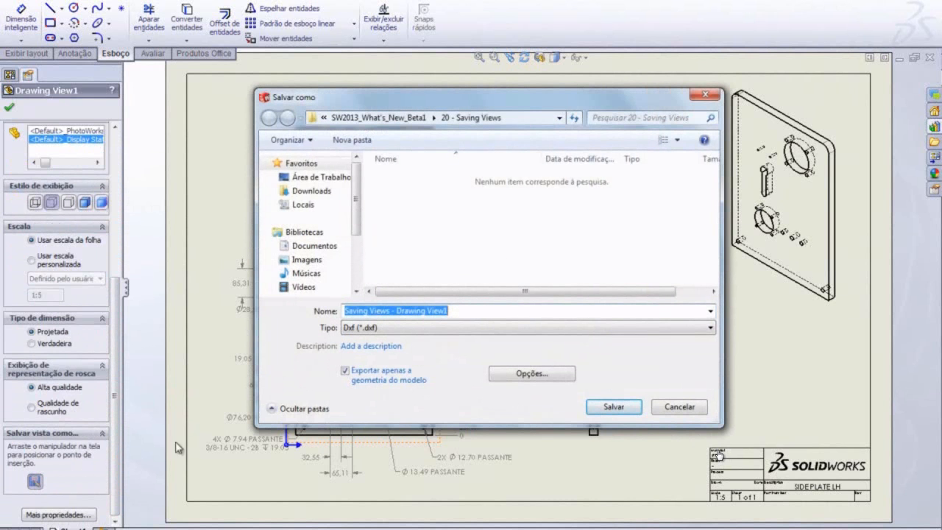
click(400, 331)
click(381, 343)
click(681, 409)
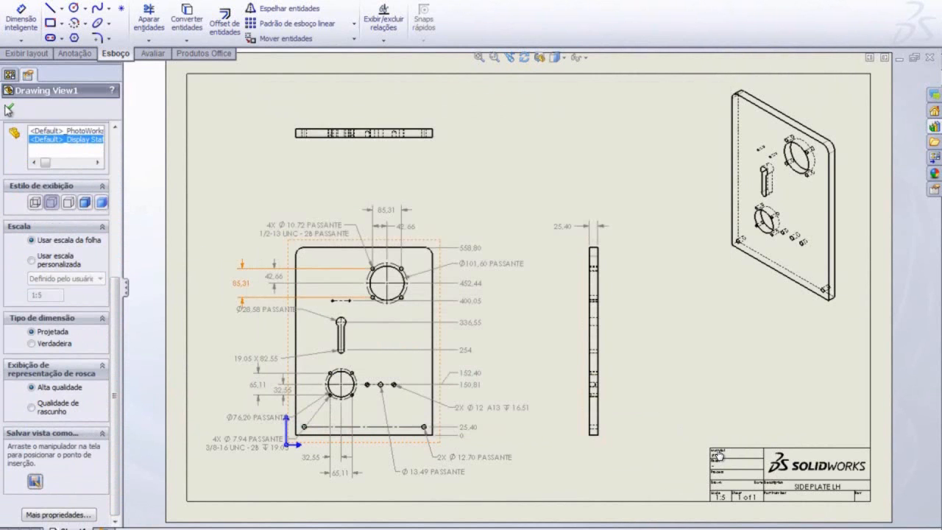
click(8, 109)
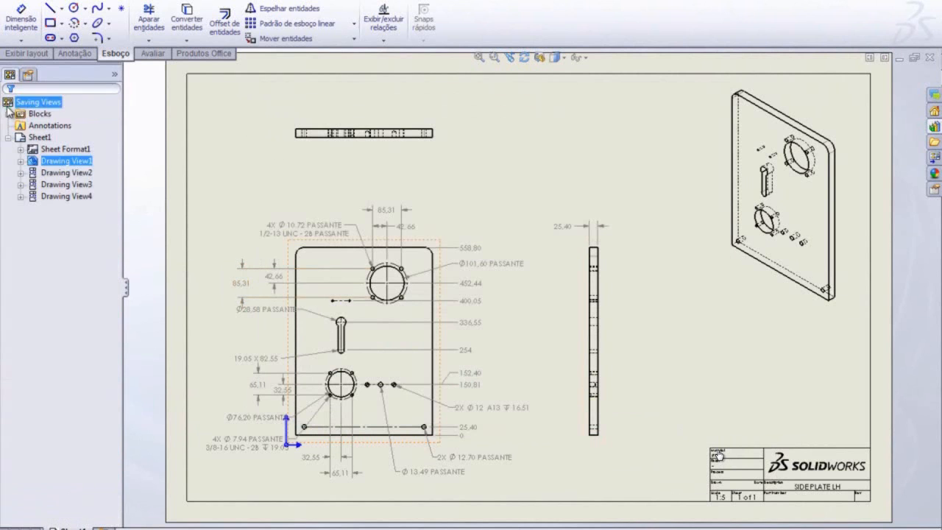
click(535, 359)
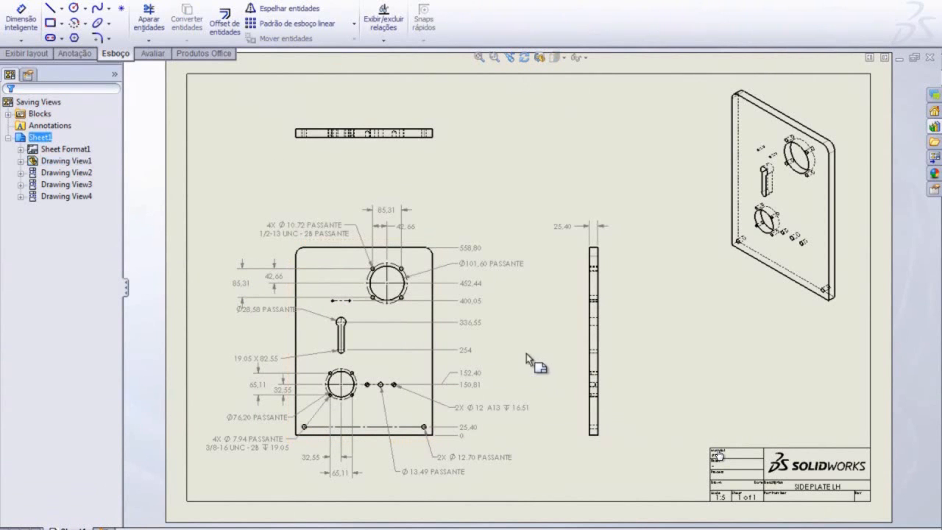
Convert the dimensioned front drawing view to sketch entities, using the option that replaces the view with a sketch.
right_click(439, 261)
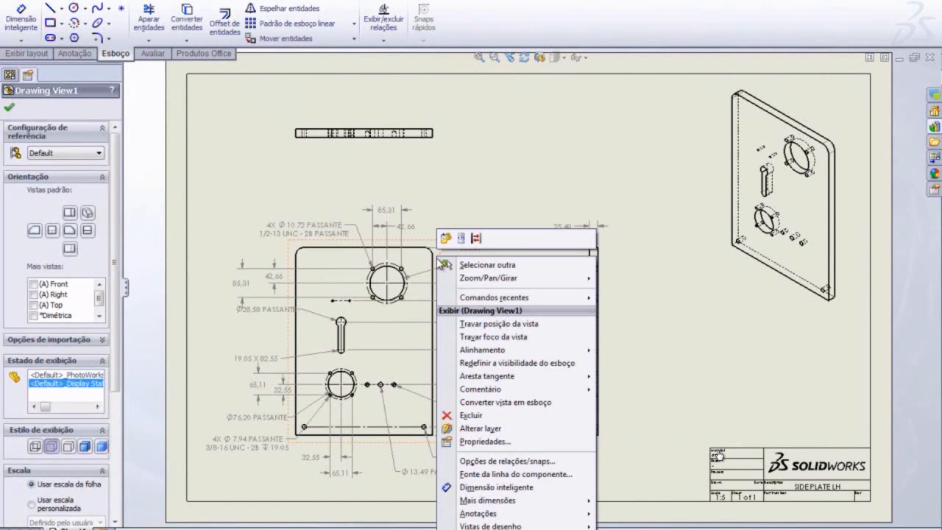
click(523, 403)
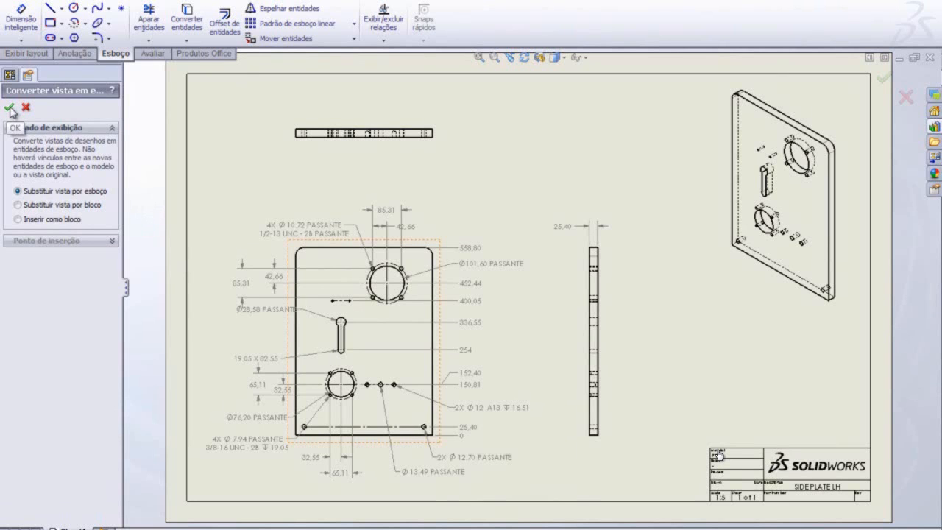
click(11, 109)
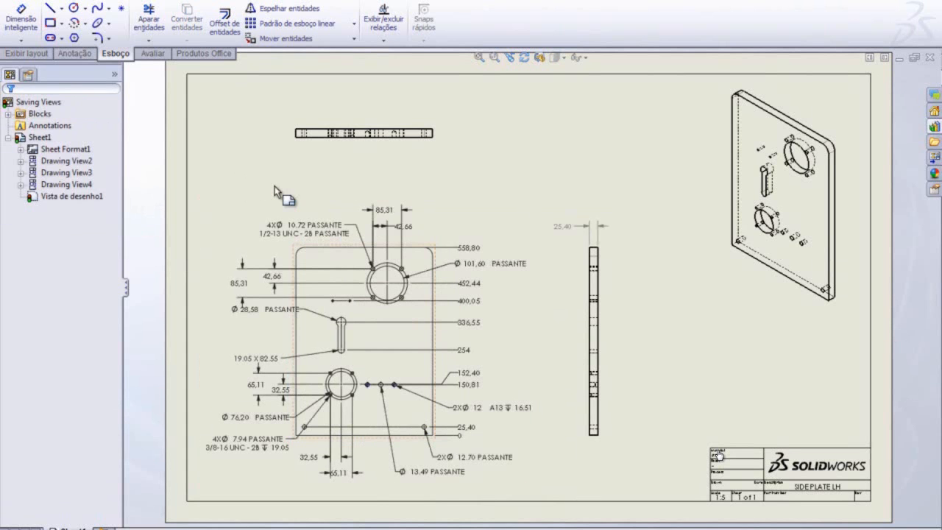
click(321, 184)
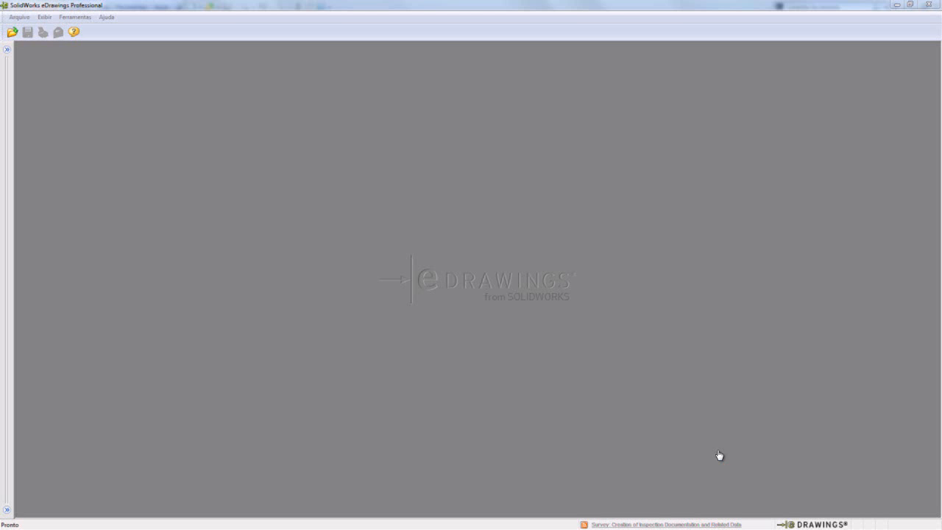
Switch to eDrawings, open the FLANGED HUB drawing and collapse the markup comments pane.
click(11, 31)
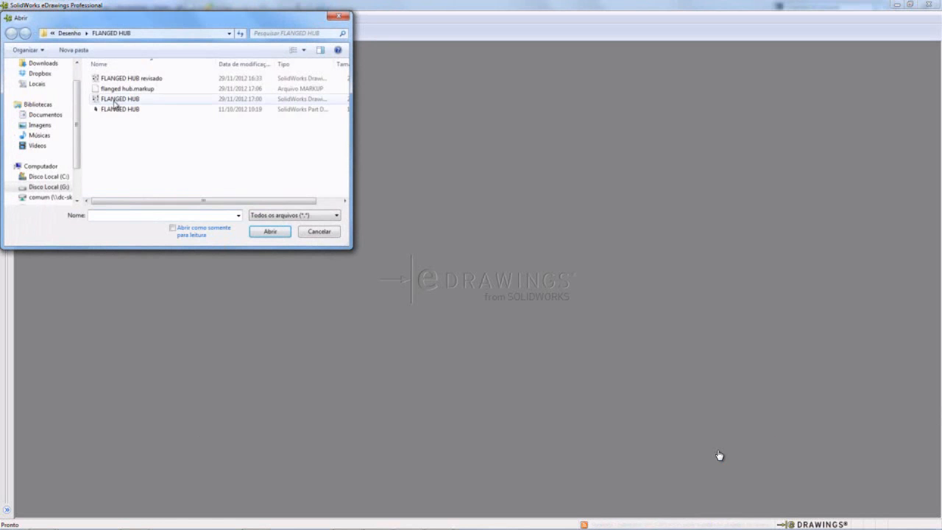
click(115, 100)
click(266, 232)
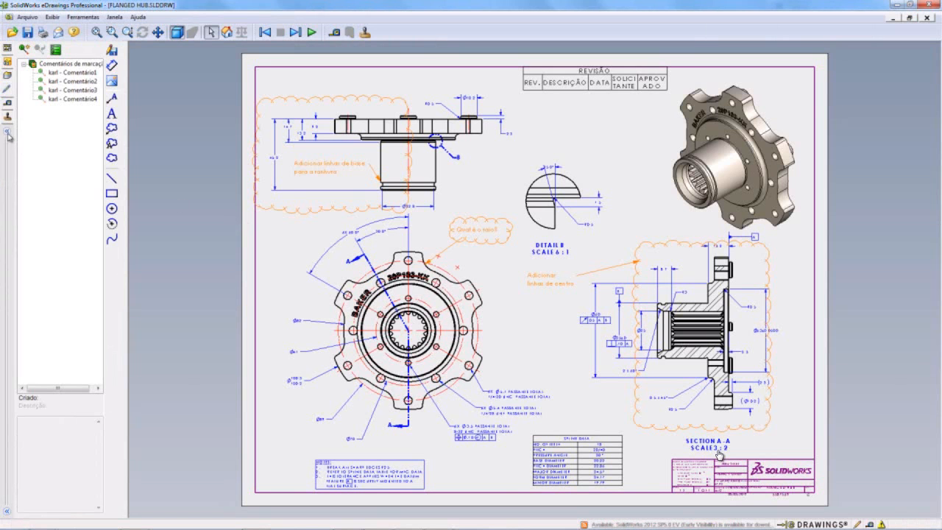
click(8, 135)
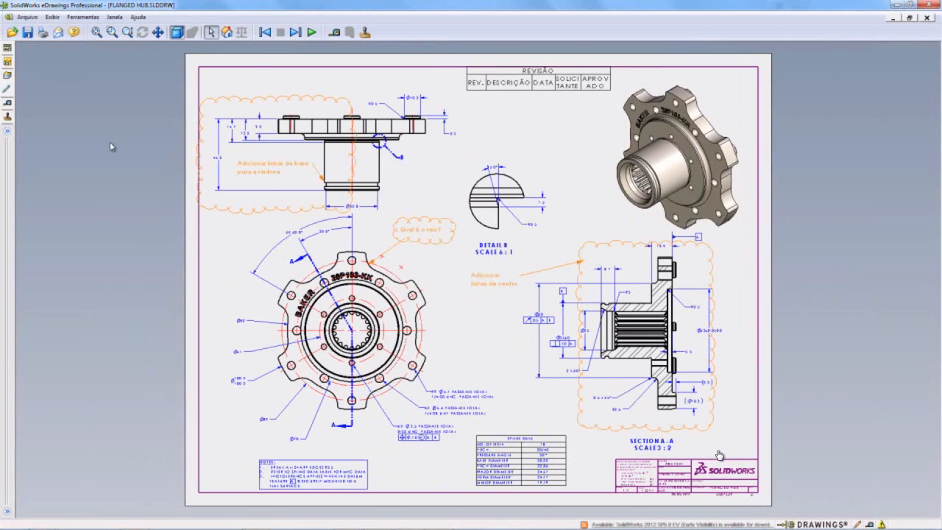
Examine the clouded markup comments on the hub's side view, front view radius and Section A-A up close.
click(112, 32)
mouse_move(146, 70)
mouse_down()
mouse_move(230, 141)
mouse_move(402, 232)
mouse_up()
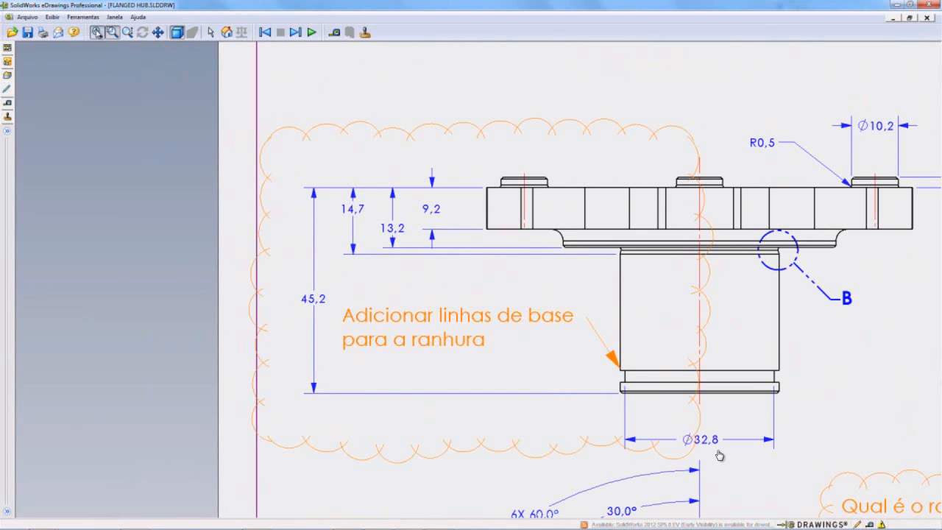
click(96, 32)
drag(491, 295, 535, 311)
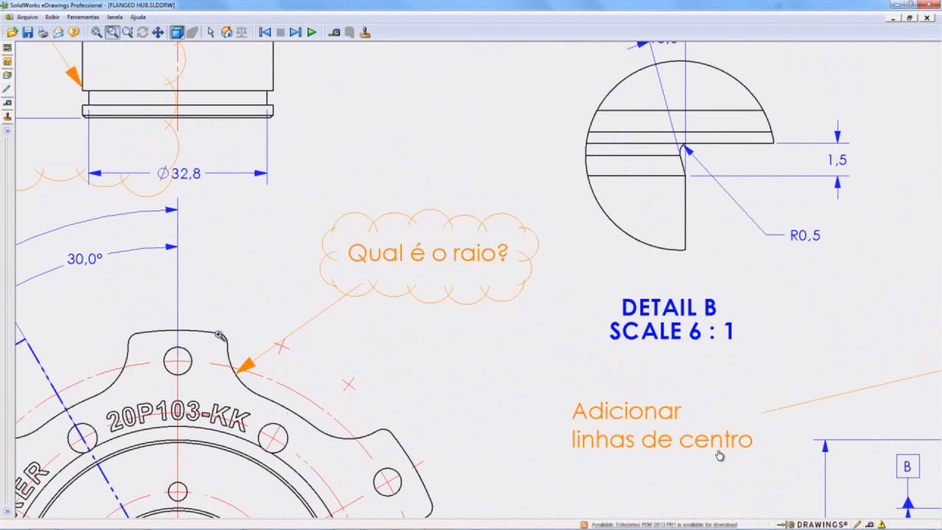
click(97, 32)
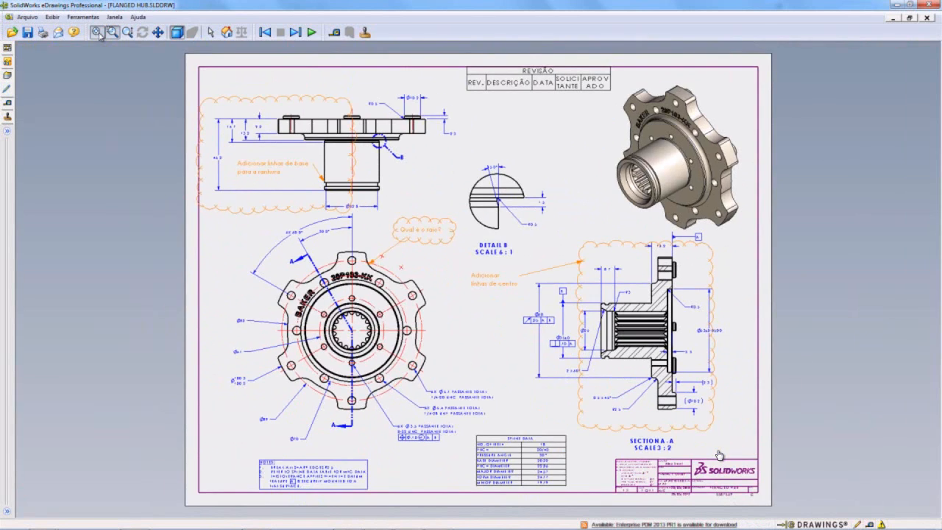
drag(459, 224, 734, 443)
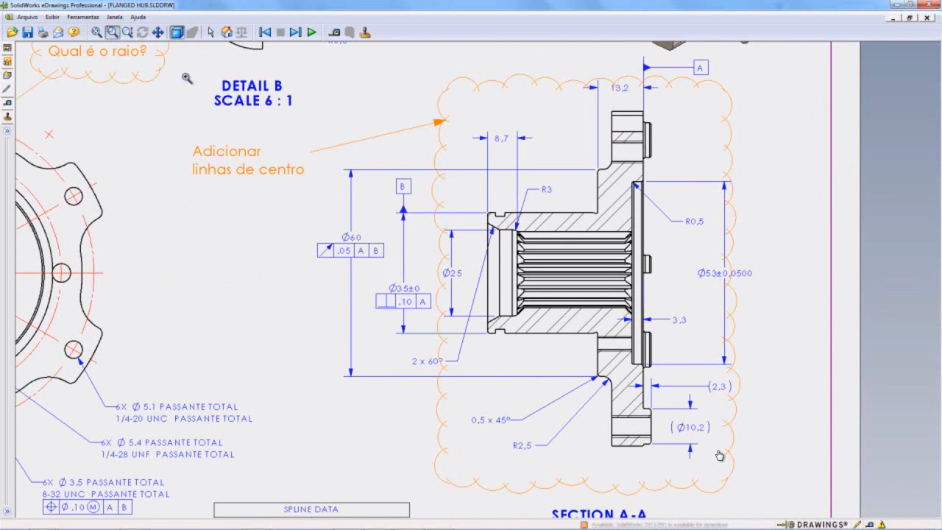
click(96, 32)
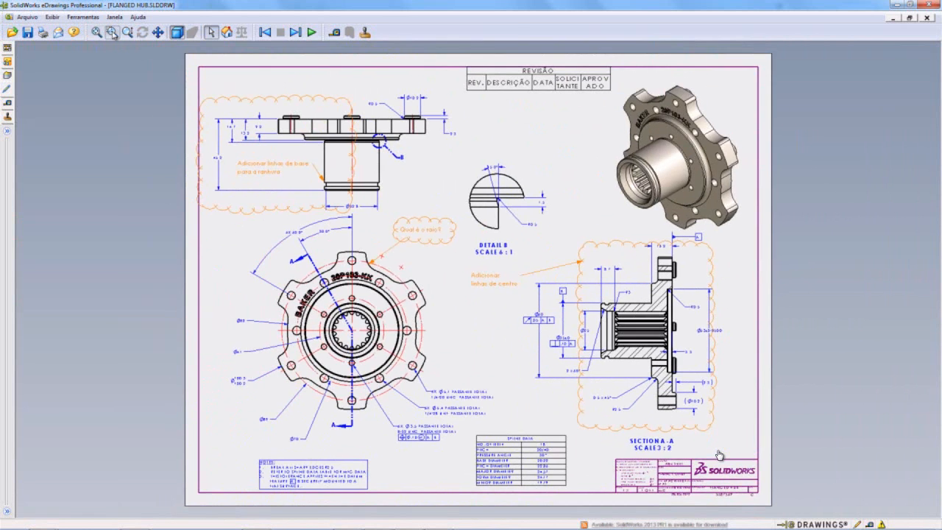
Close the drawing and eDrawings, and open the FLANGED HUB drawing with its markups in SolidWorks.
click(928, 18)
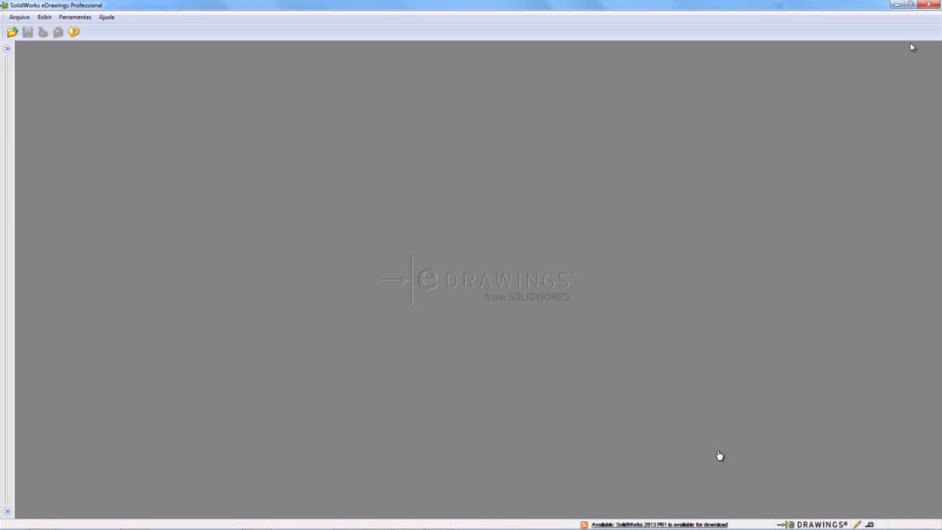
click(929, 5)
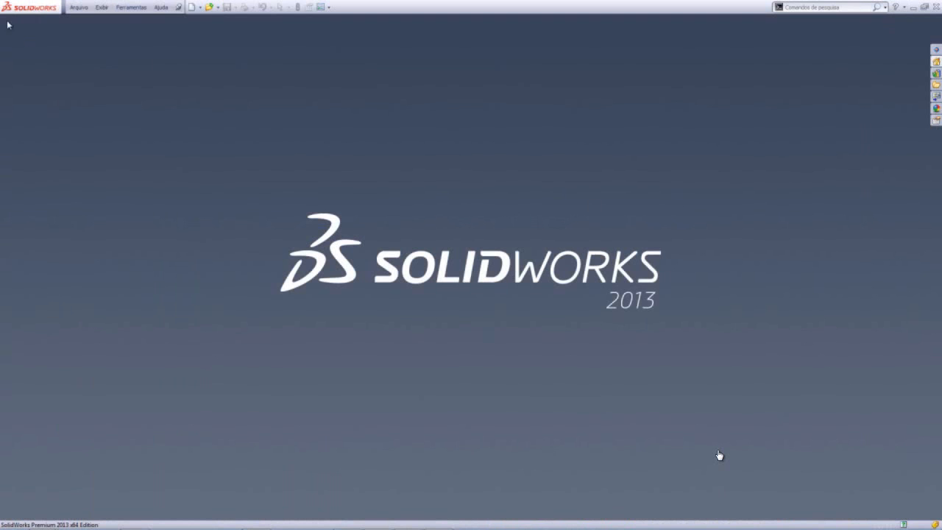
click(209, 8)
click(151, 127)
click(386, 318)
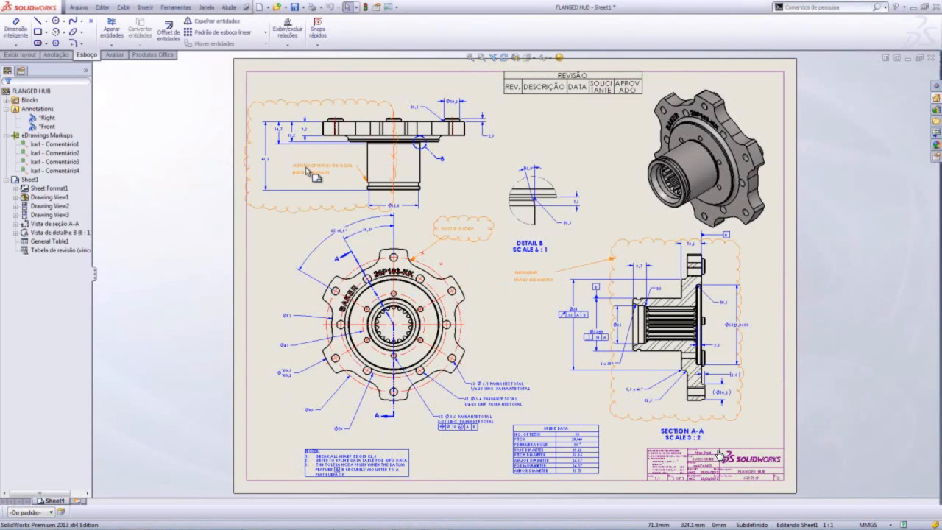
Inspect the imported eDrawings markups around the side view, the radius question and Section A-A in the SolidWorks drawing.
click(490, 58)
drag(207, 64, 477, 232)
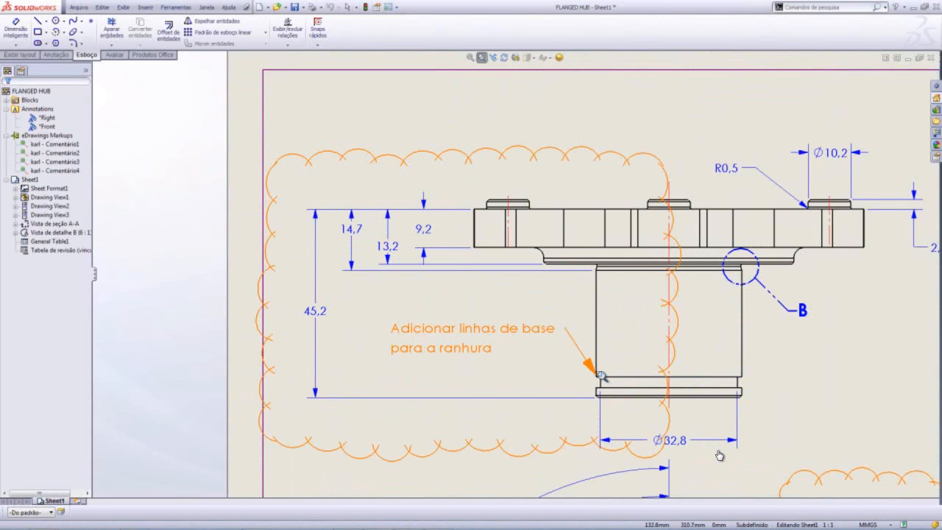
click(470, 57)
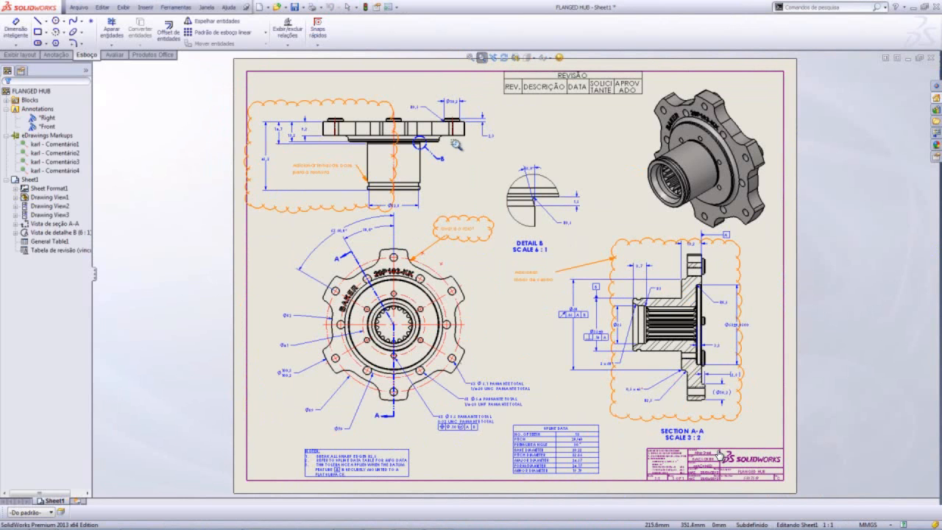
mouse_move(380, 143)
mouse_down()
mouse_move(446, 227)
mouse_move(589, 315)
mouse_up()
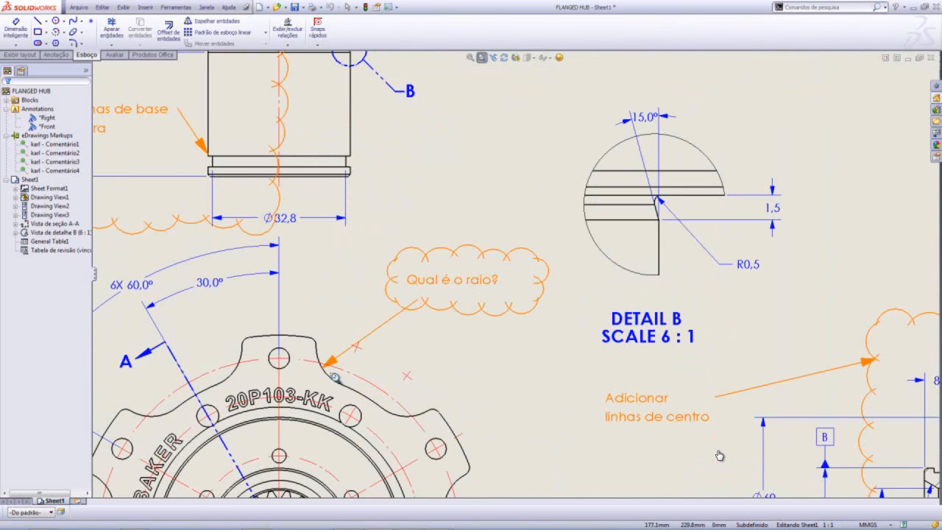
click(471, 58)
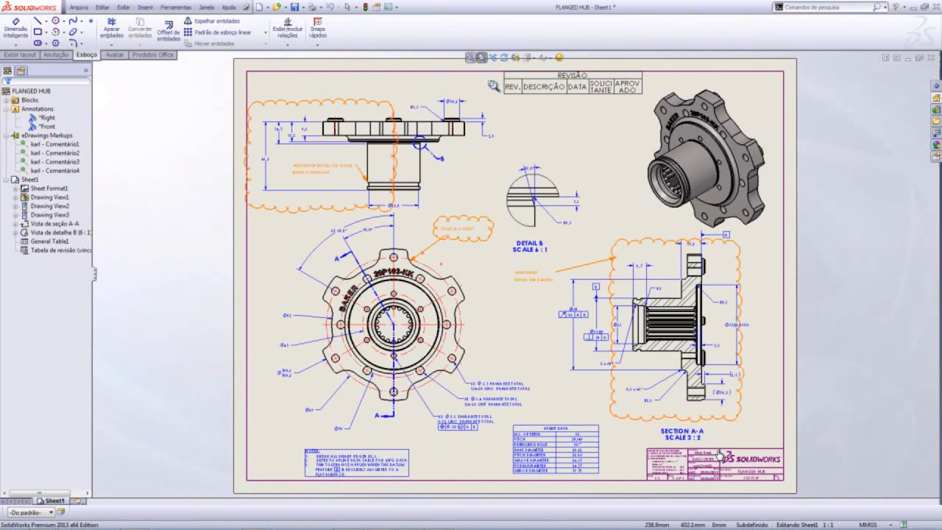
drag(495, 185, 799, 446)
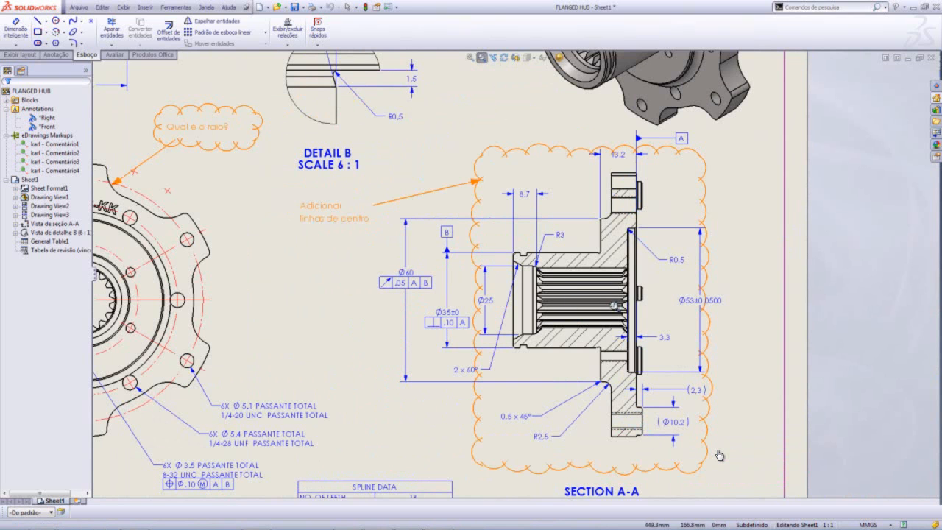
click(469, 60)
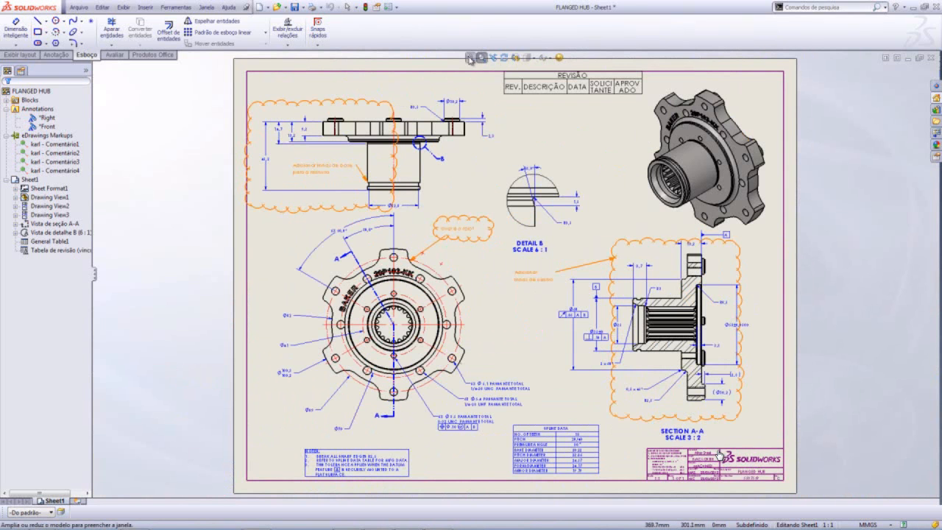
Minimize the marked-up FLANGED HUB drawing and open the "FLANGED HUB revisado" drawing.
click(898, 61)
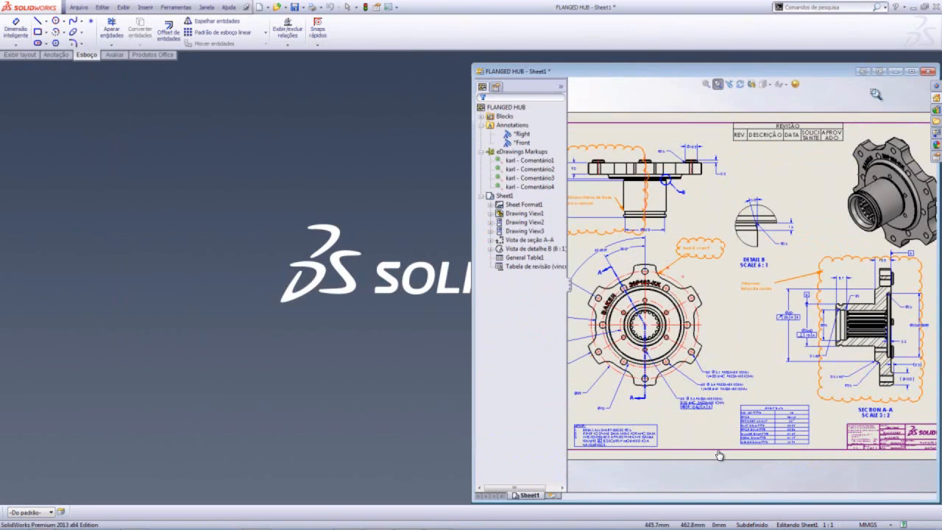
click(897, 72)
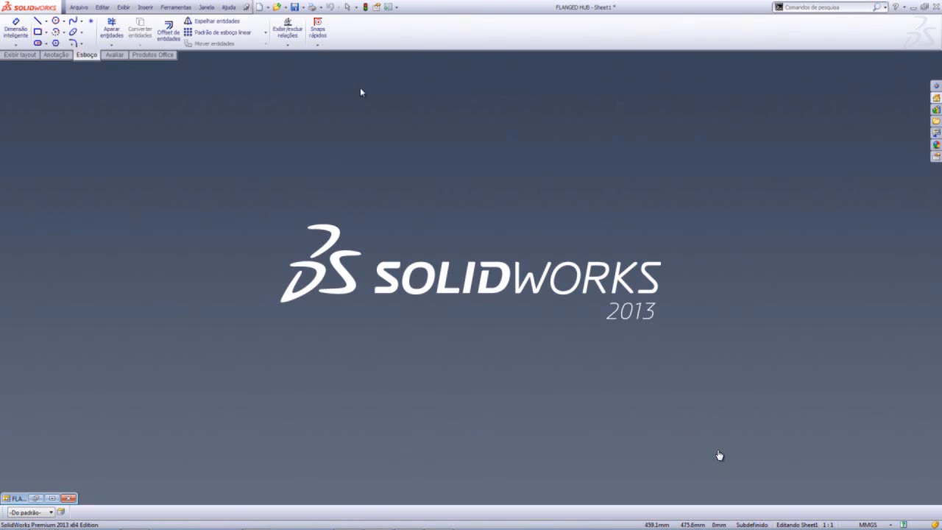
click(276, 7)
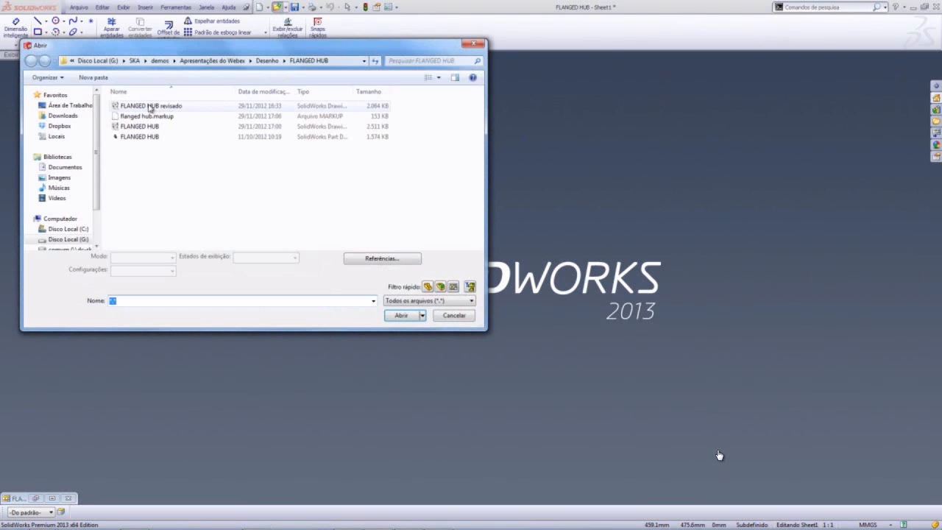
click(152, 107)
click(400, 315)
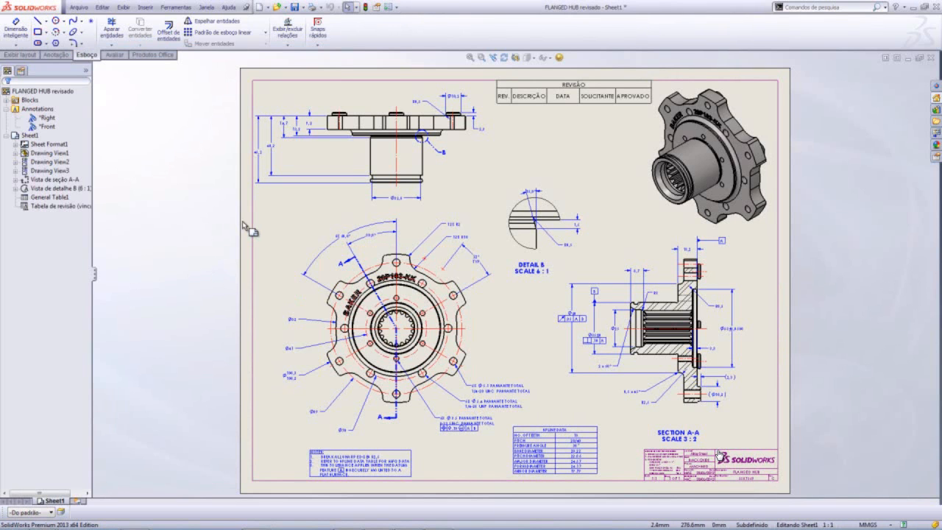
click(481, 57)
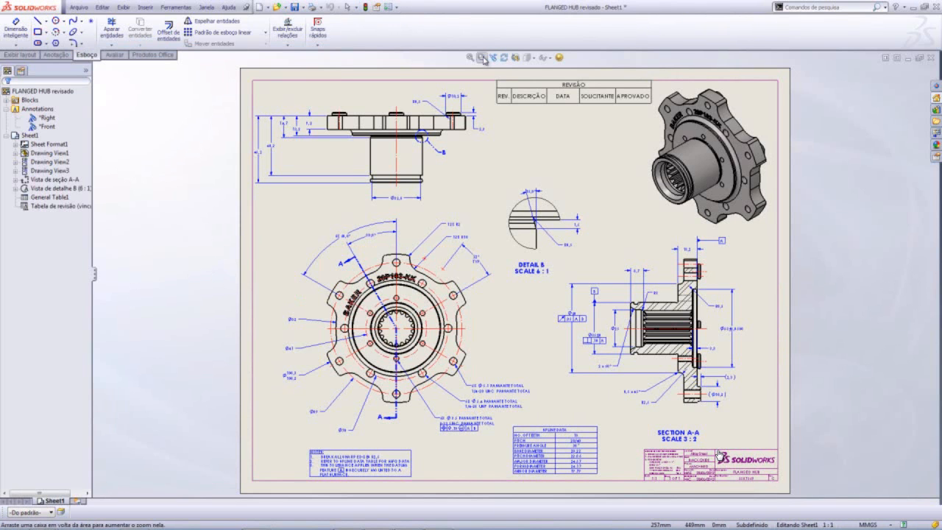
mouse_move(195, 52)
mouse_down()
mouse_move(379, 187)
mouse_move(467, 219)
mouse_move(492, 240)
mouse_up()
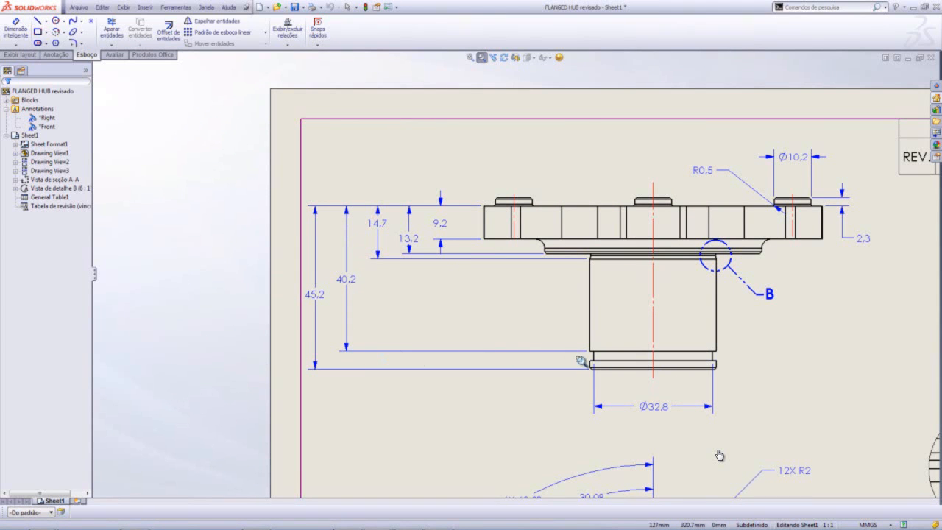
click(57, 55)
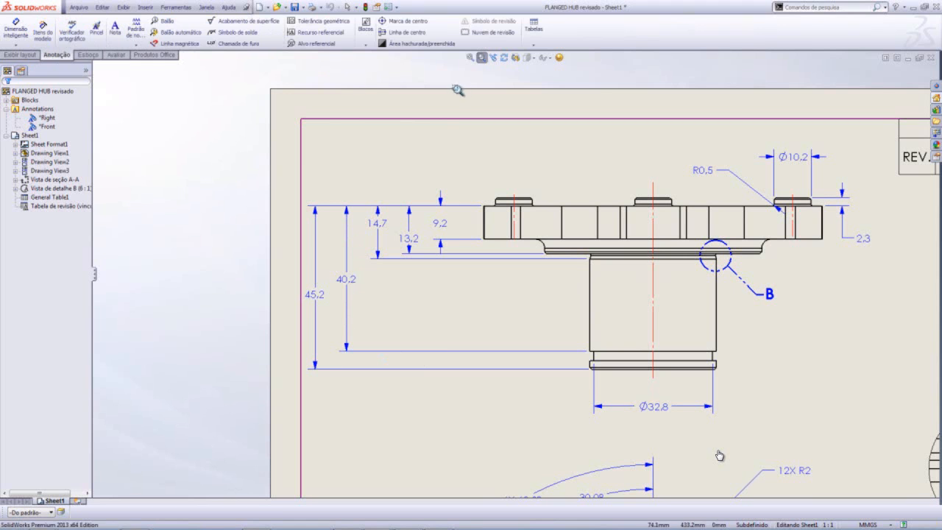
click(486, 32)
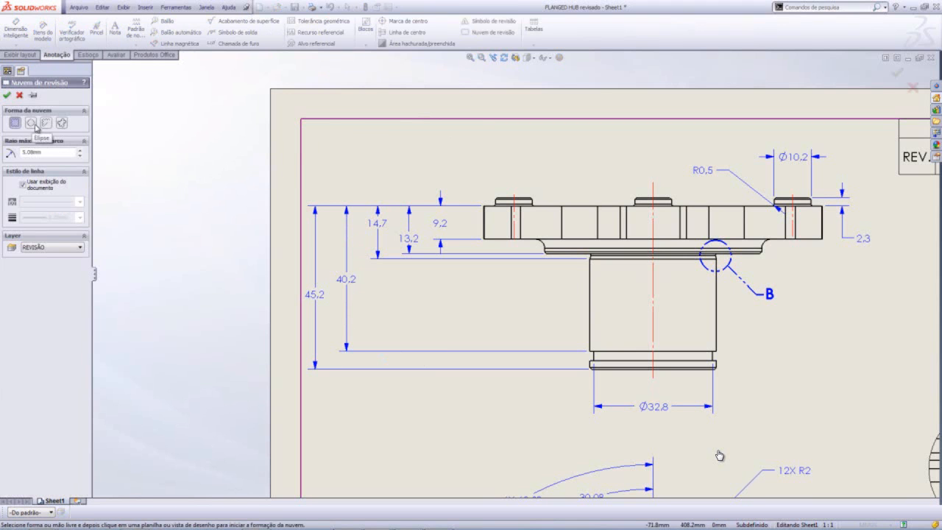
click(62, 124)
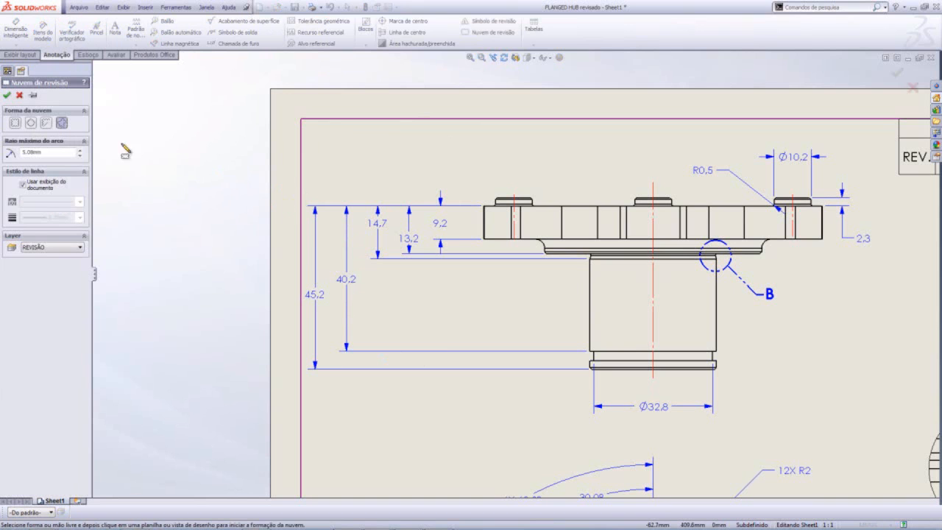
click(19, 95)
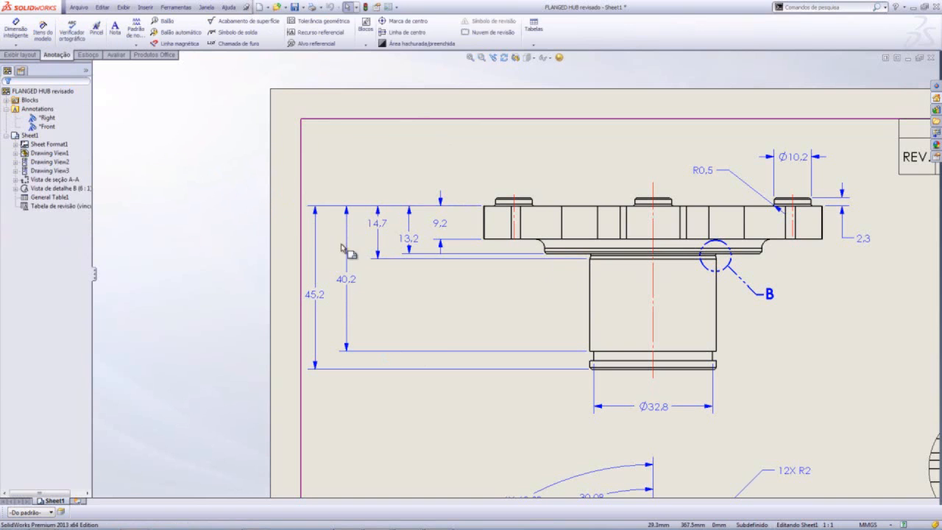
Select the five stacked vertical dimensions beside the hub's side view and set their dimension spacing value to .95.
drag(370, 248, 480, 396)
mouse_move(503, 365)
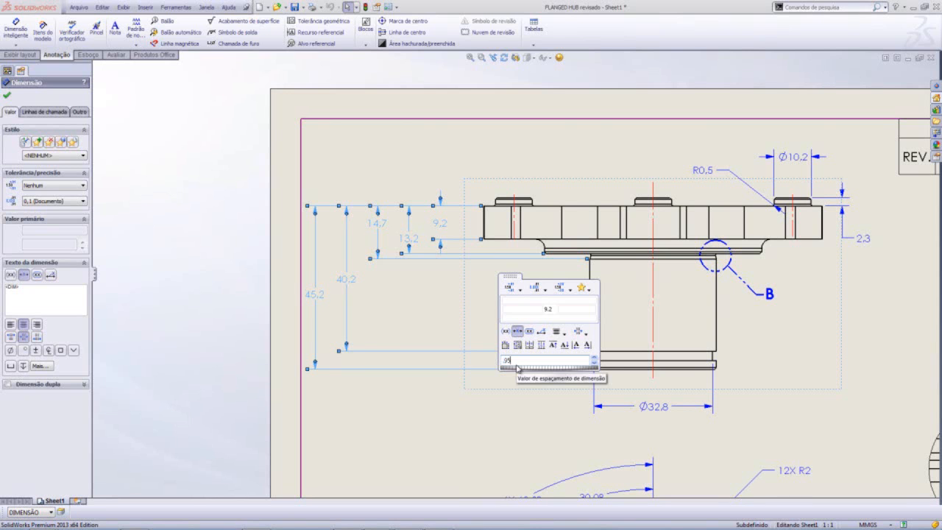
key(Return)
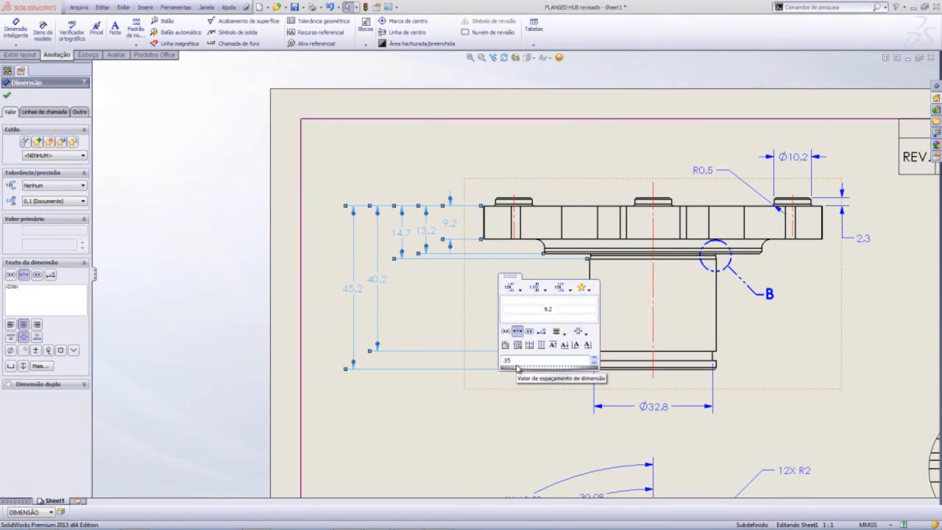
click(232, 282)
Draw a freehand revision cloud around the stacked vertical dimensions beside the side view.
click(486, 32)
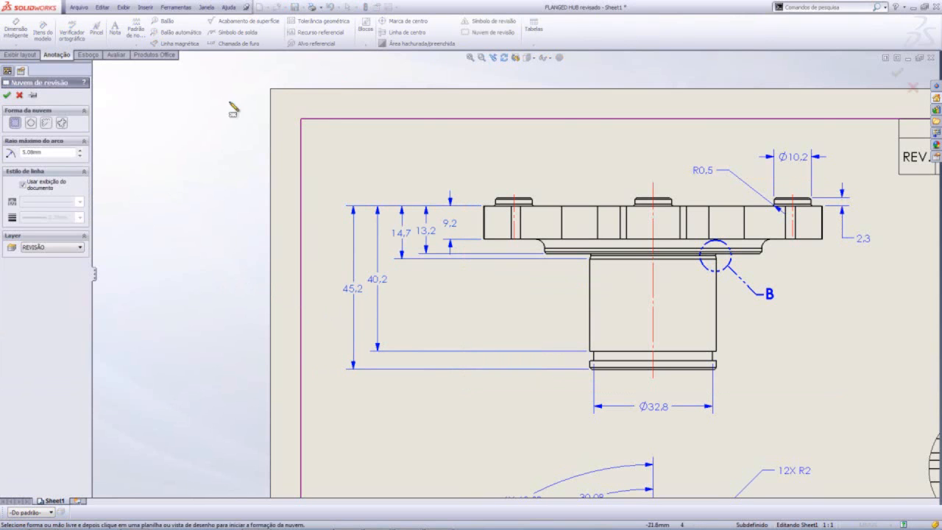
click(62, 124)
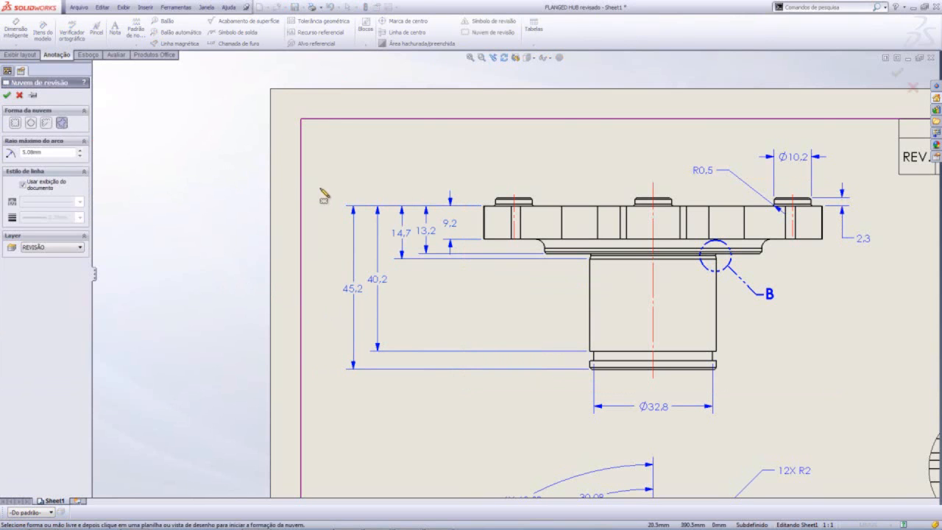
click(322, 190)
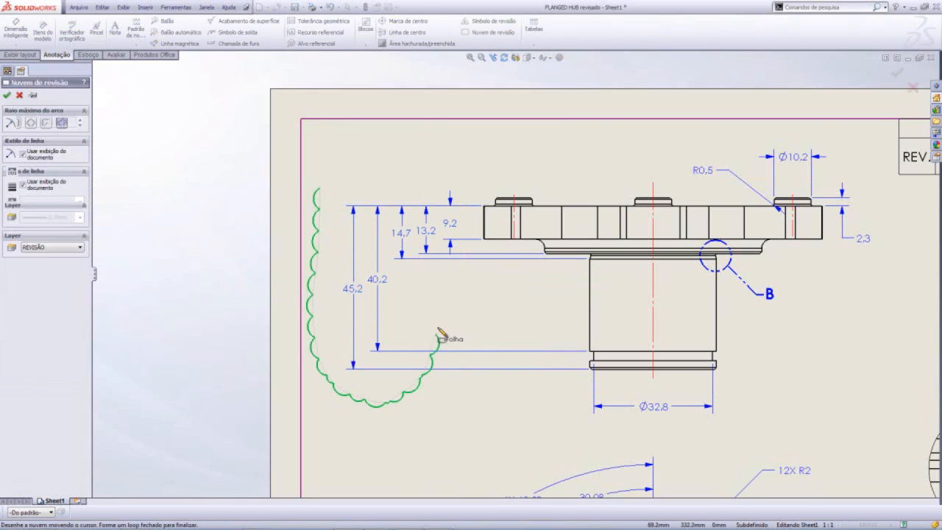
click(322, 194)
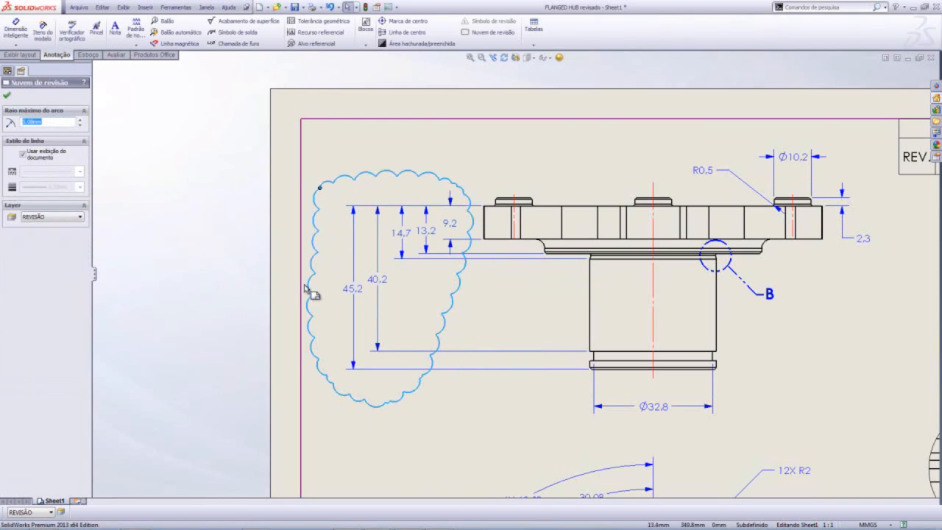
click(204, 219)
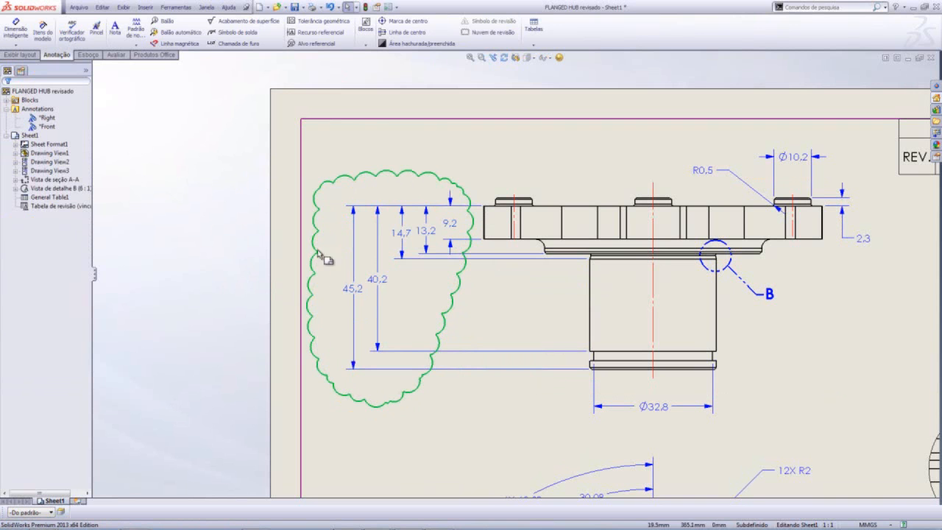
Draw an elliptical revision cloud around the 12X R2, 12X R10 and 22° TYP dimensions of the front view.
click(470, 58)
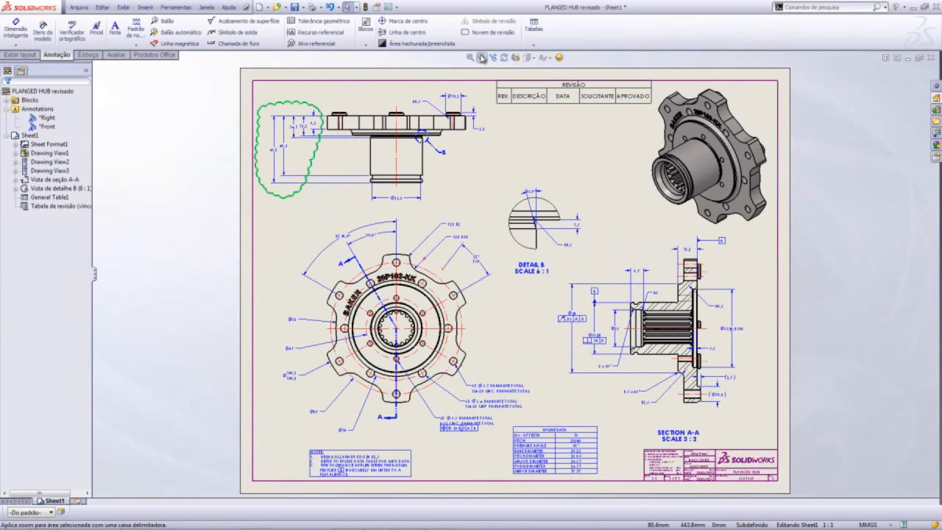
mouse_move(386, 196)
mouse_down()
mouse_move(492, 285)
mouse_move(582, 333)
mouse_move(562, 328)
mouse_up()
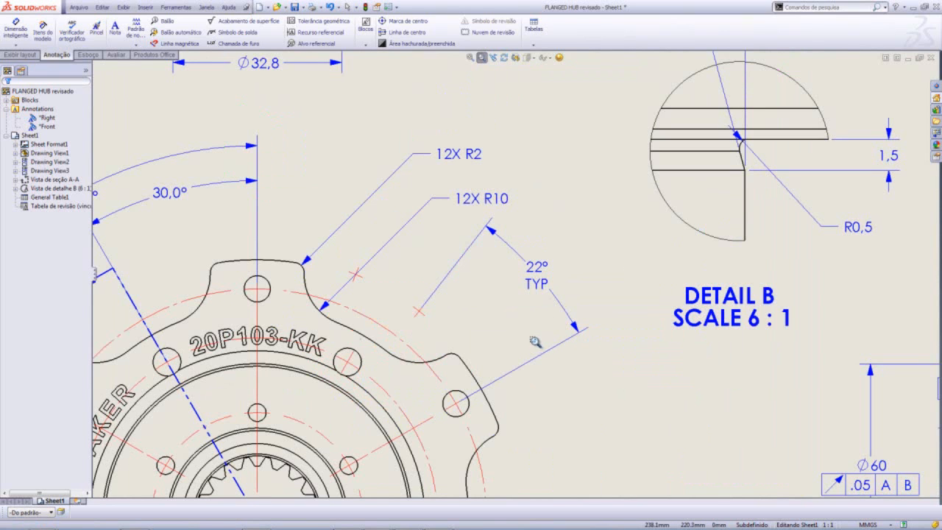
click(480, 33)
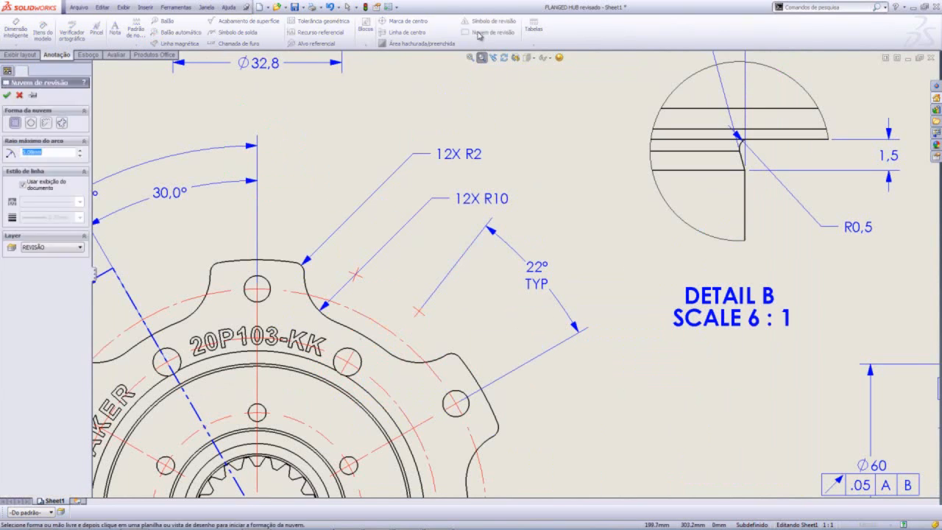
click(30, 123)
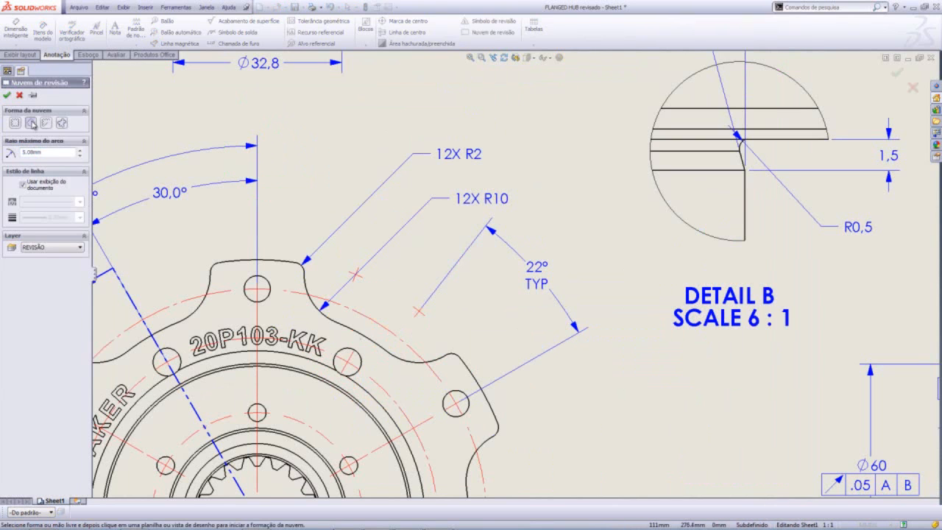
click(427, 274)
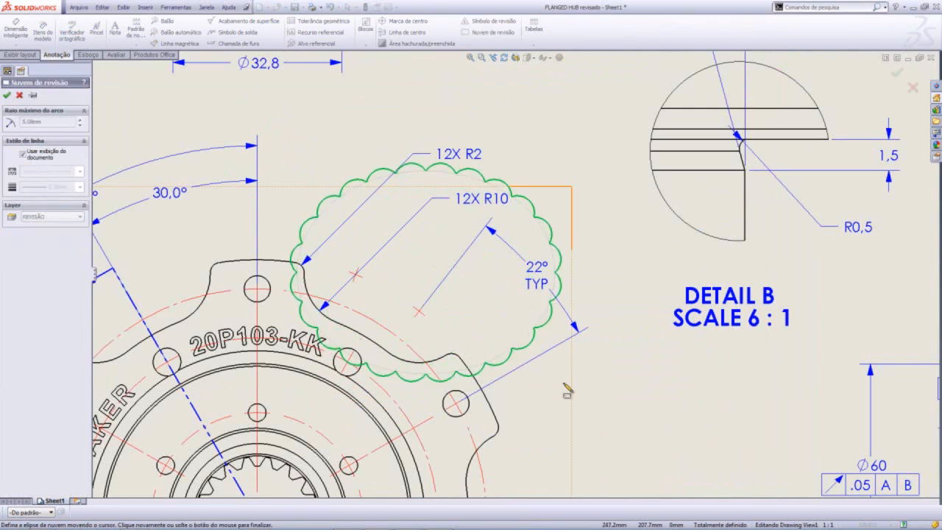
click(618, 442)
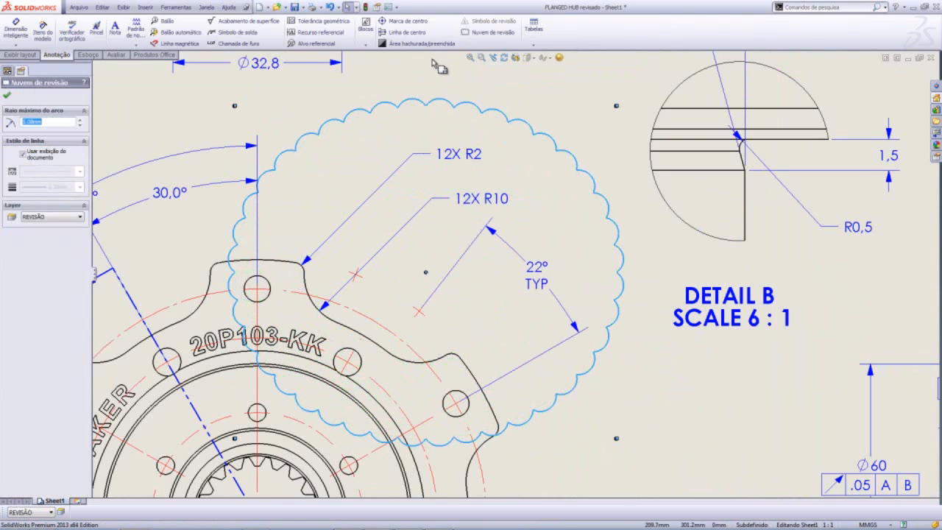
Draw a rectangular revision cloud around the hub profile in Section A-A.
click(468, 57)
click(482, 58)
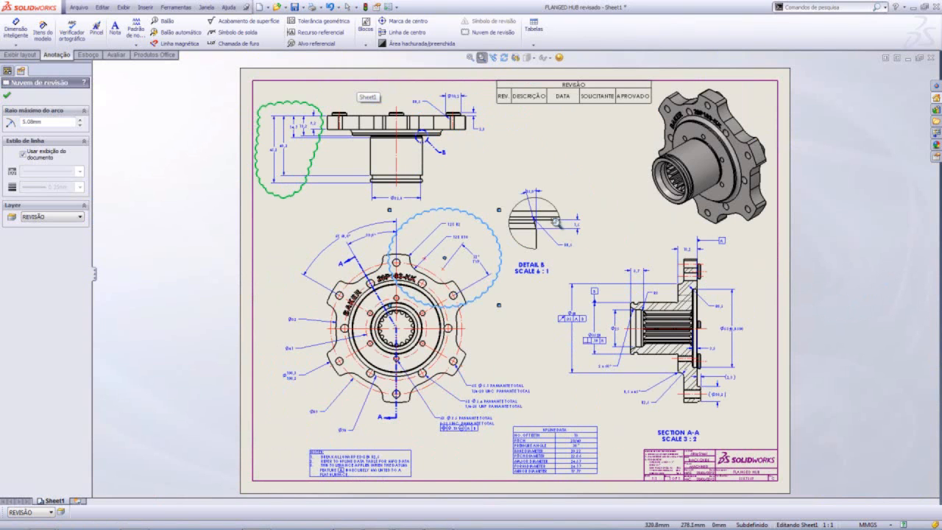
mouse_move(545, 215)
mouse_down()
mouse_move(660, 328)
mouse_move(756, 405)
mouse_move(788, 446)
mouse_up()
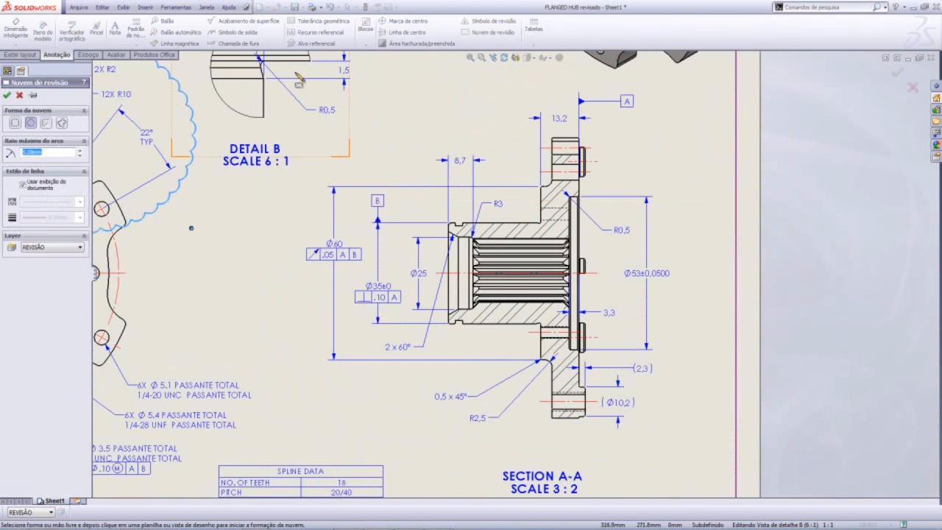
click(14, 122)
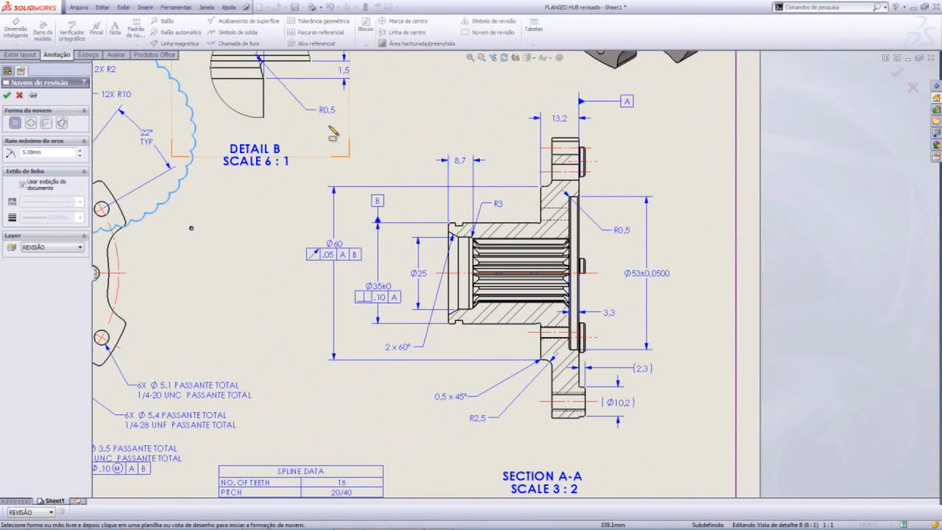
click(424, 116)
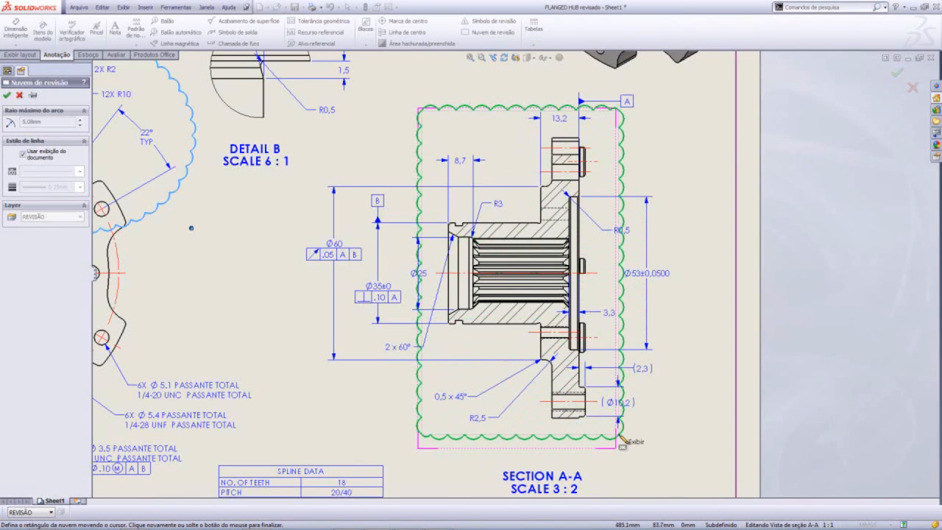
click(621, 438)
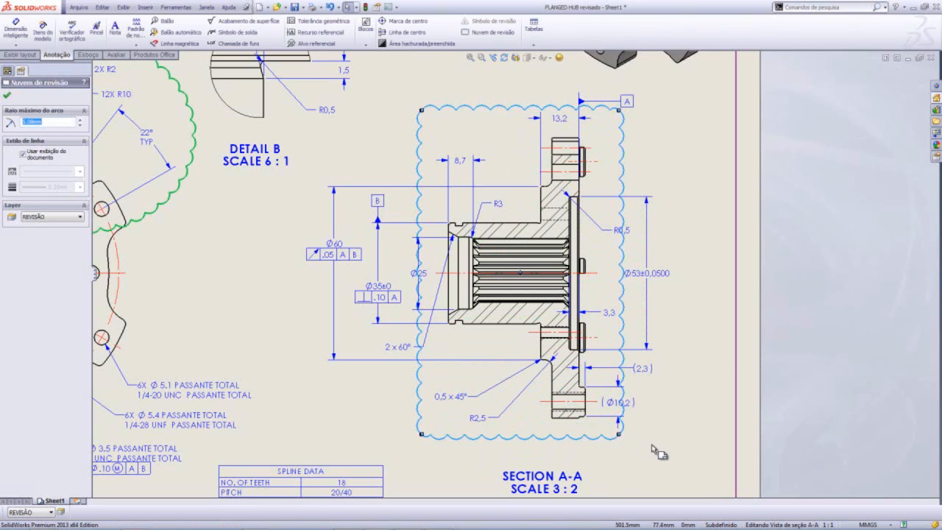
key(Escape)
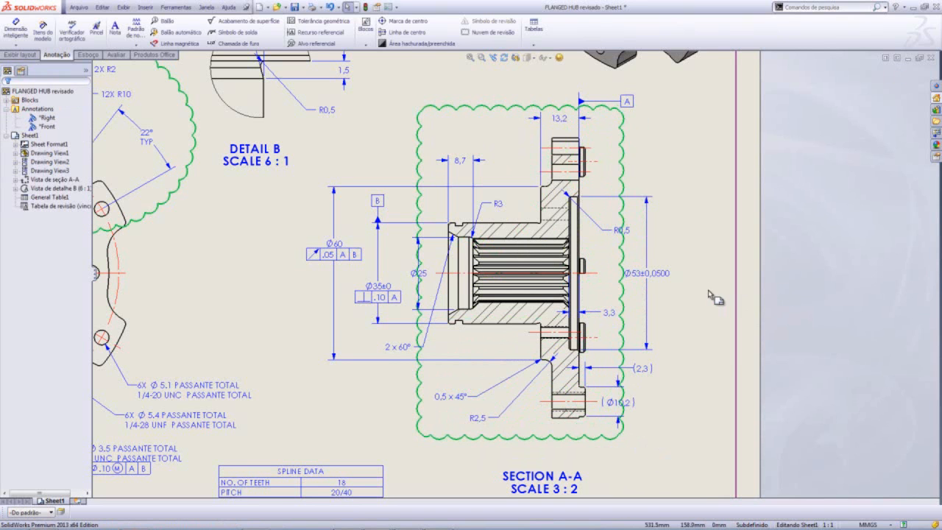
Add a revision to the revision table and place its triangular symbol inside the Section A-A cloud.
click(469, 57)
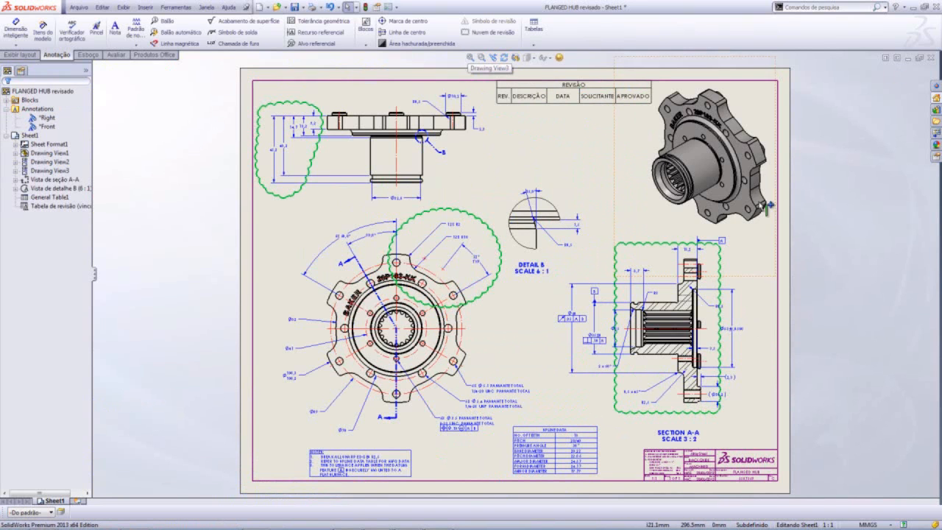
mouse_move(530, 74)
click(493, 76)
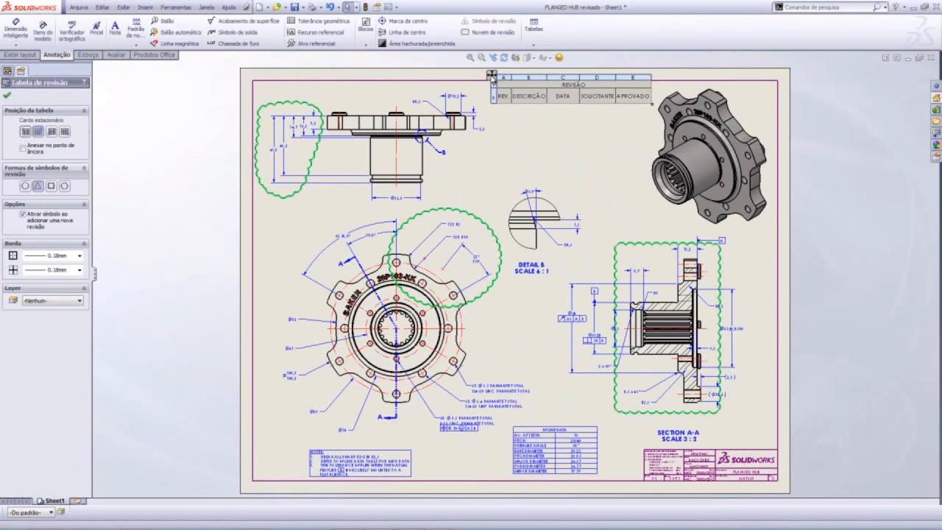
right_click(492, 75)
mouse_move(530, 122)
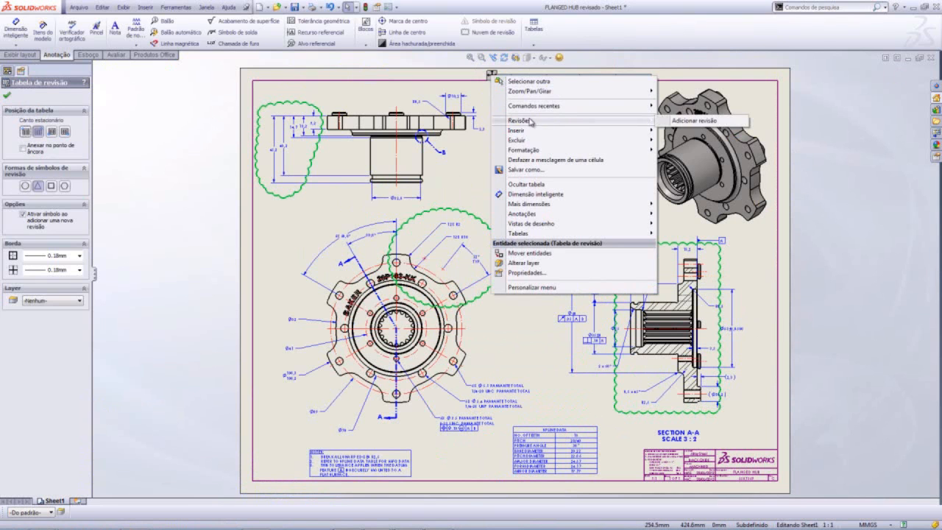
click(685, 122)
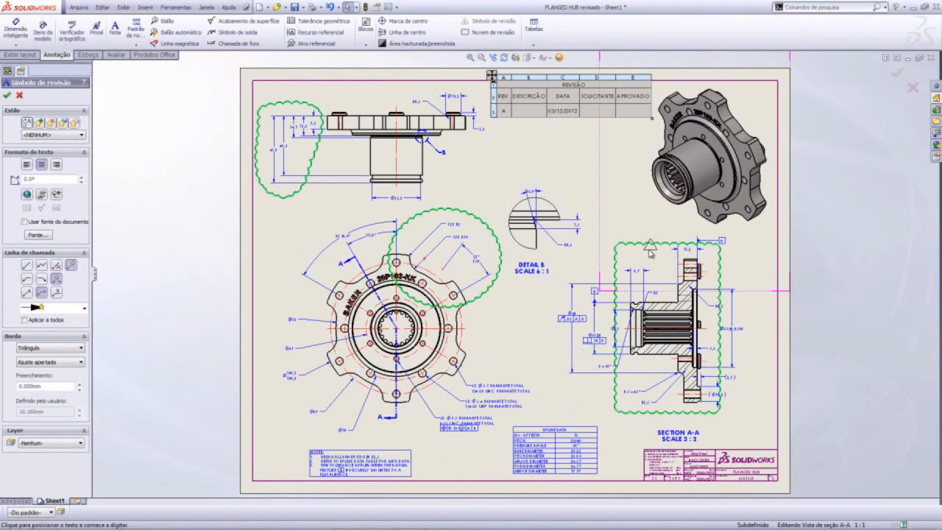
click(647, 255)
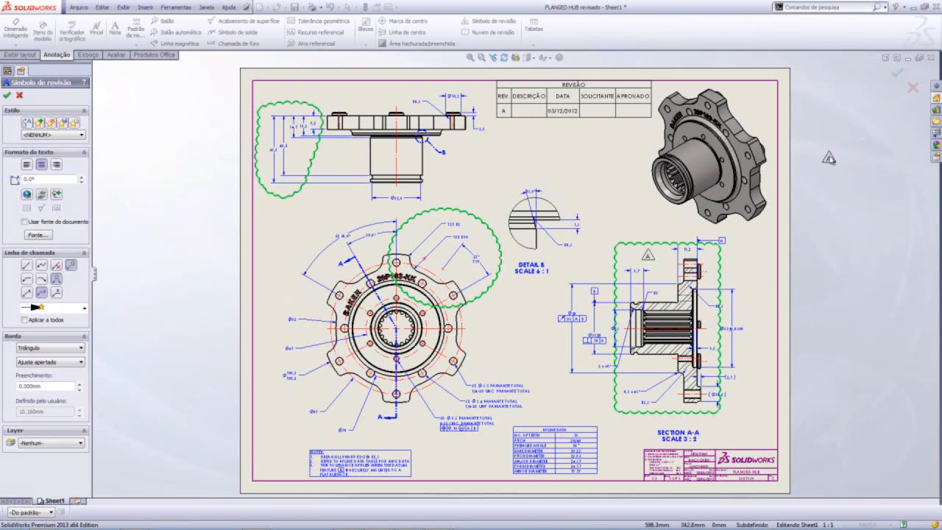
key(Escape)
Add a second revision to the revision table and place its symbol inside the front view's elliptical cloud.
mouse_move(564, 98)
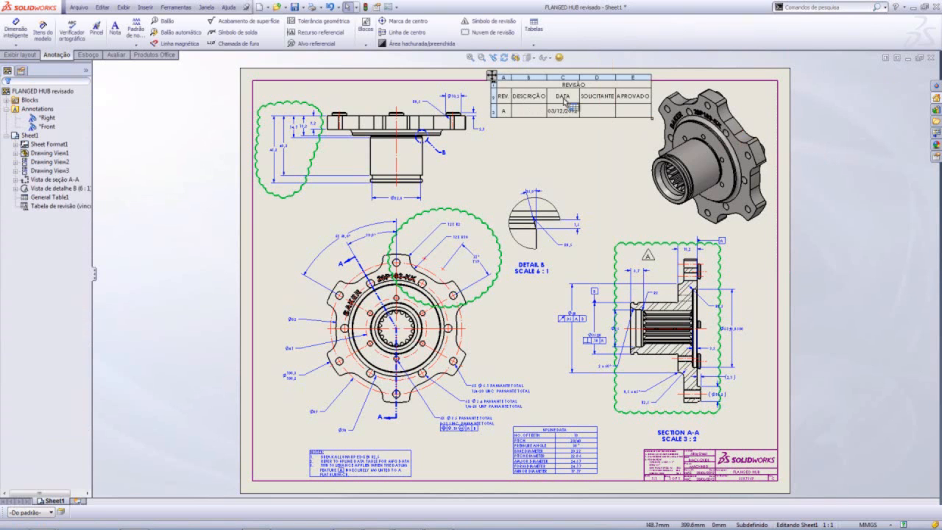
click(493, 77)
right_click(493, 77)
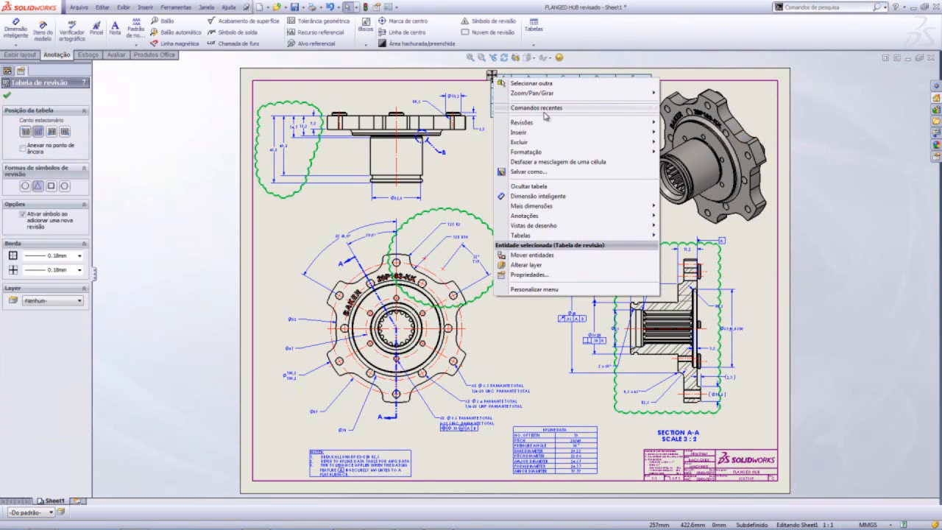
mouse_move(586, 125)
click(696, 123)
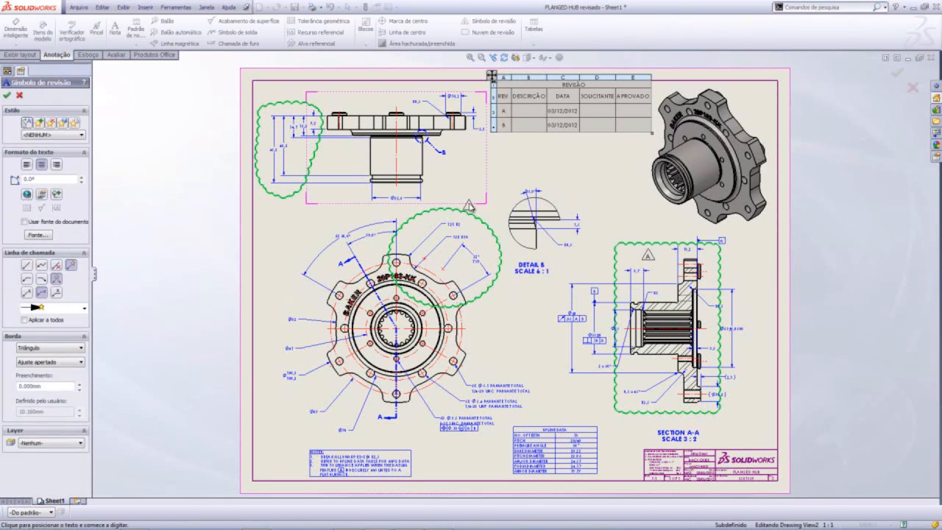
click(479, 236)
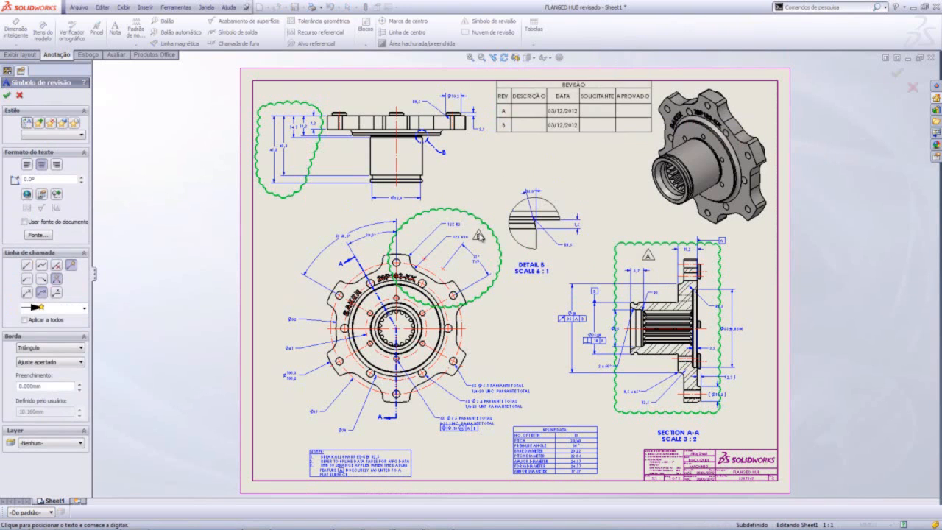
key(Escape)
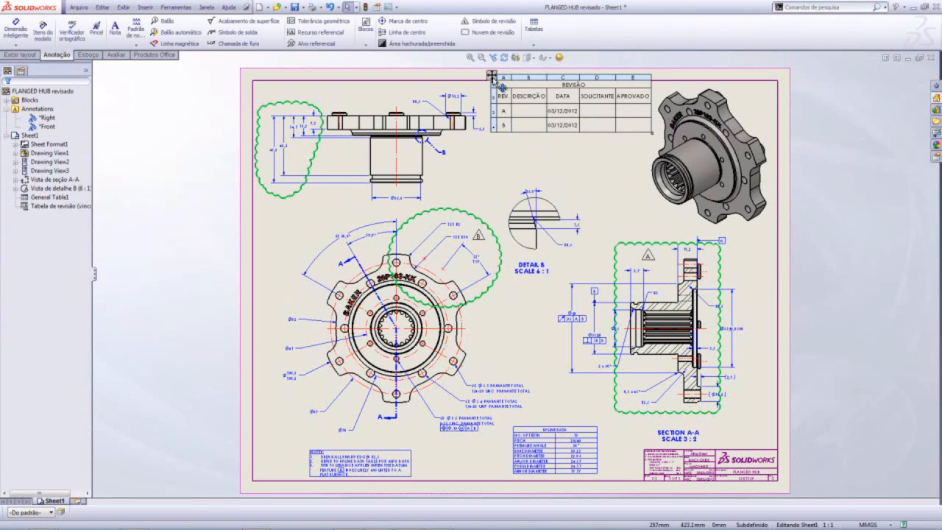
Add a third revision to the revision table and place its triangular symbol inside the cloud around the upper side view's dimensions.
right_click(492, 76)
mouse_move(541, 123)
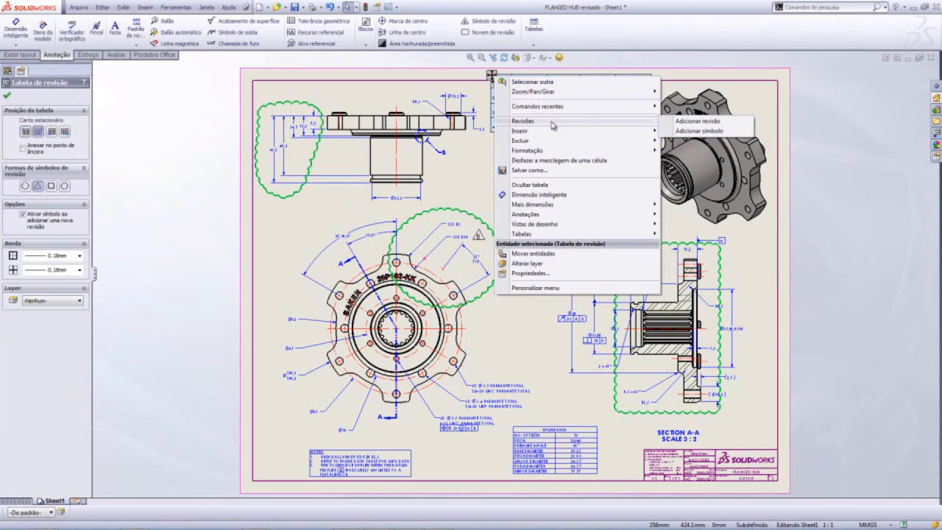
click(698, 121)
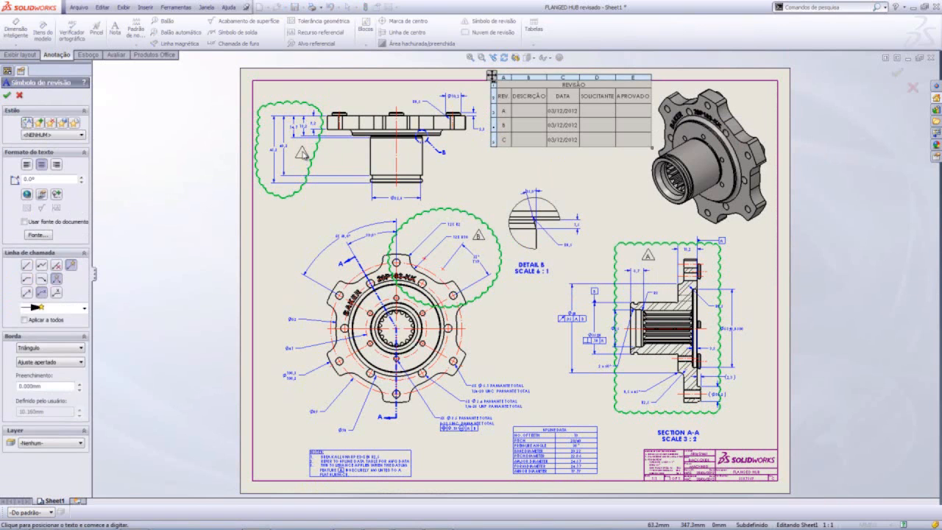
click(303, 153)
key(Escape)
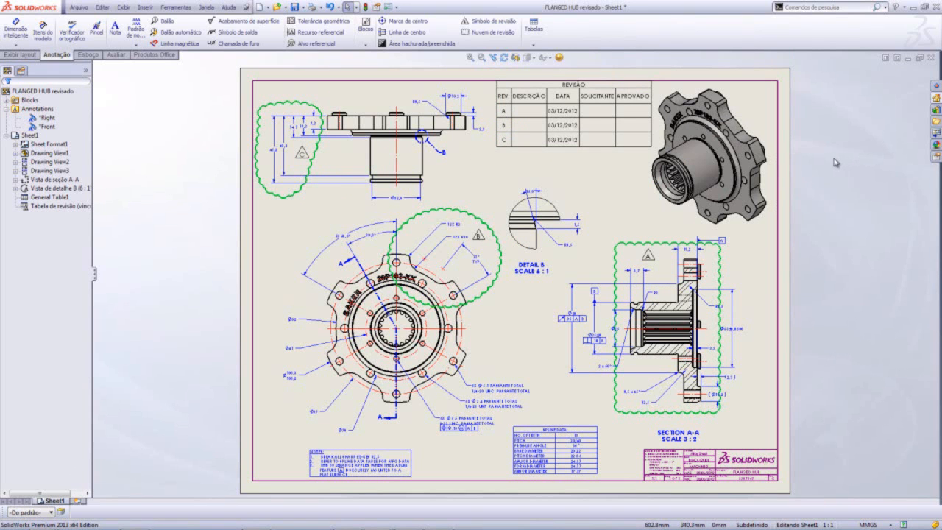
Enter "Adicionadas linhas de centro" as the description of revision A in the revision table.
click(639, 103)
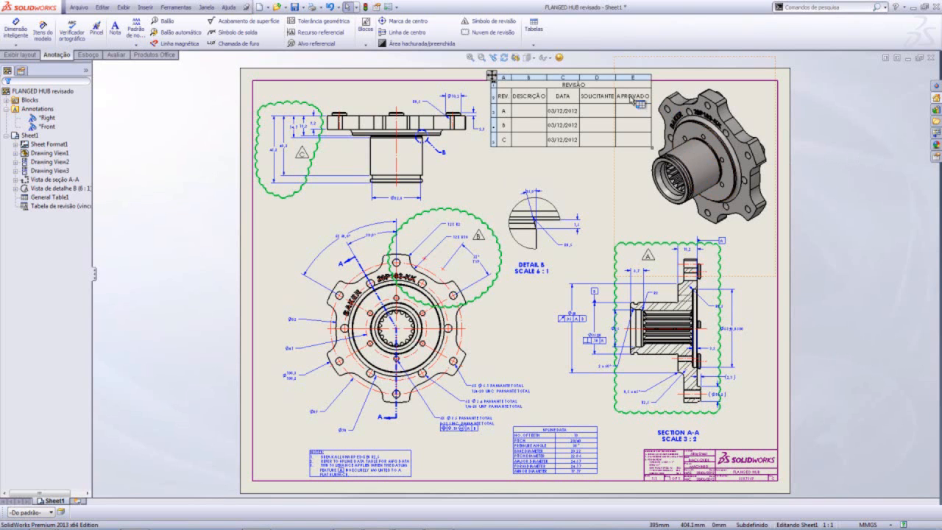
click(482, 57)
key(z)
mouse_move(493, 101)
mouse_down()
mouse_move(516, 142)
mouse_move(611, 201)
mouse_move(654, 215)
mouse_up()
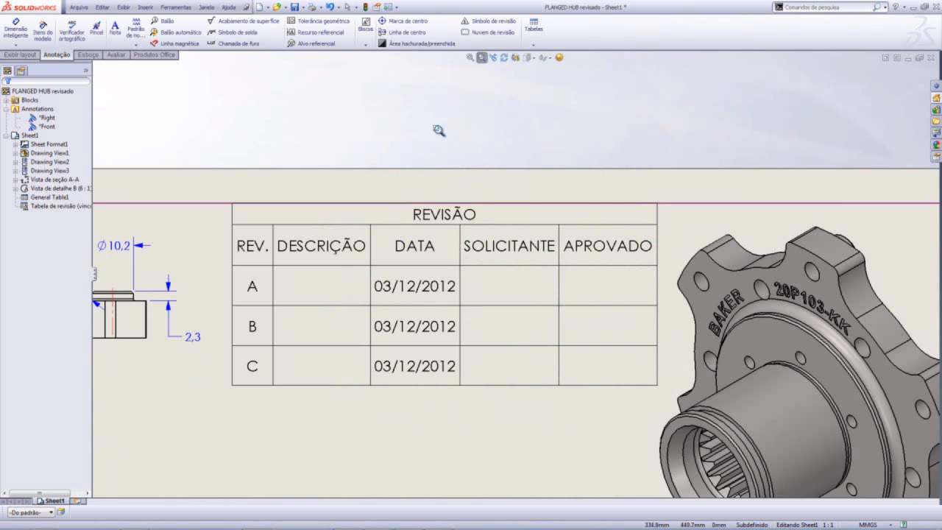
click(470, 59)
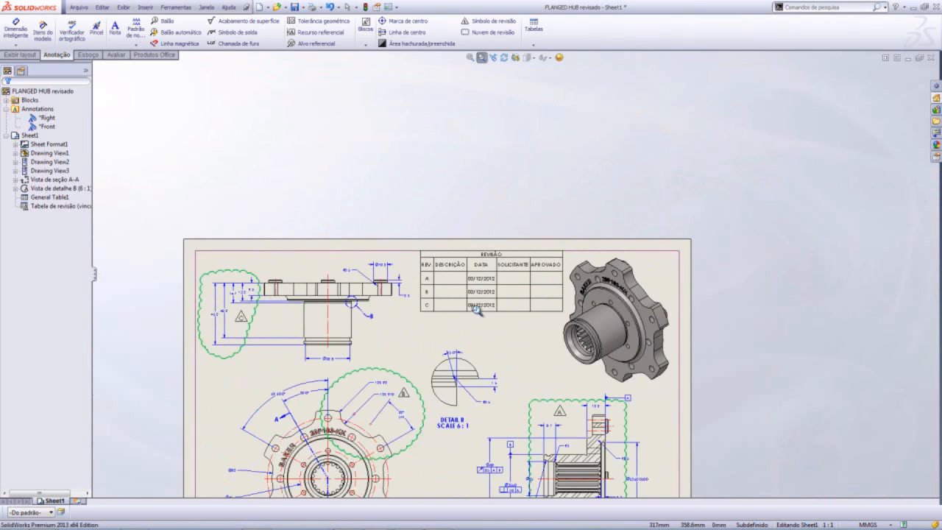
scroll(531, 281, down, 2)
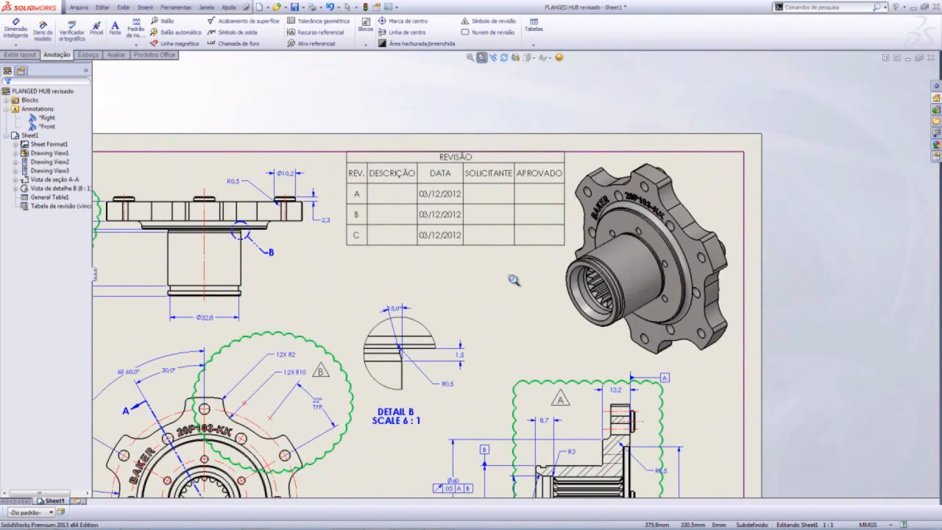
click(482, 57)
click(510, 217)
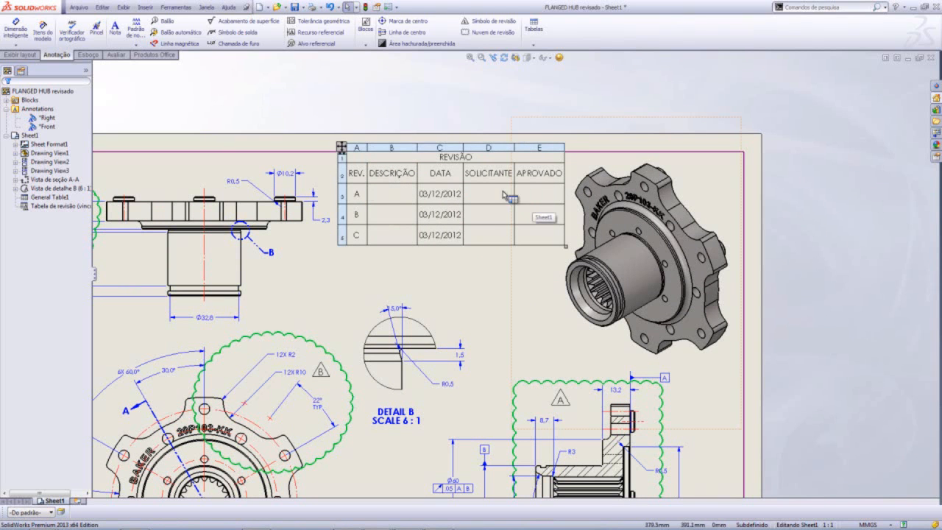
double_click(398, 195)
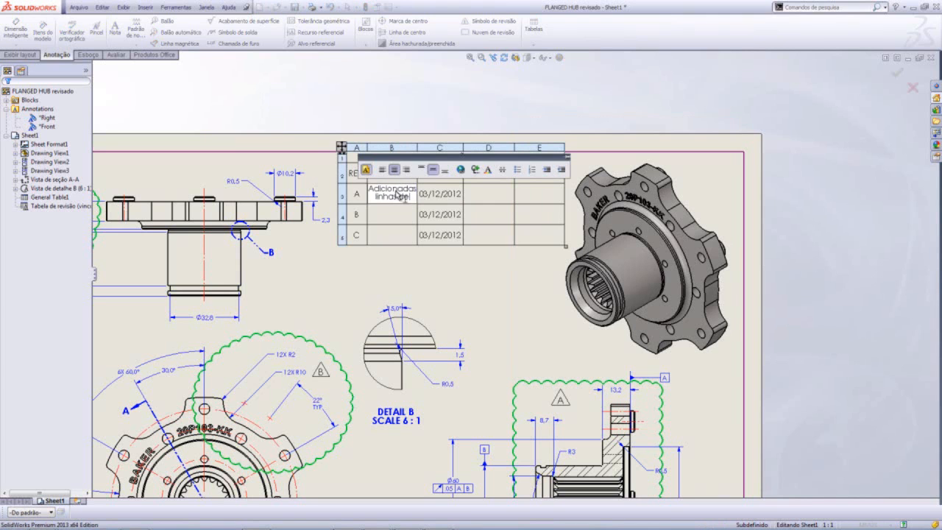
text(tro)
click(444, 126)
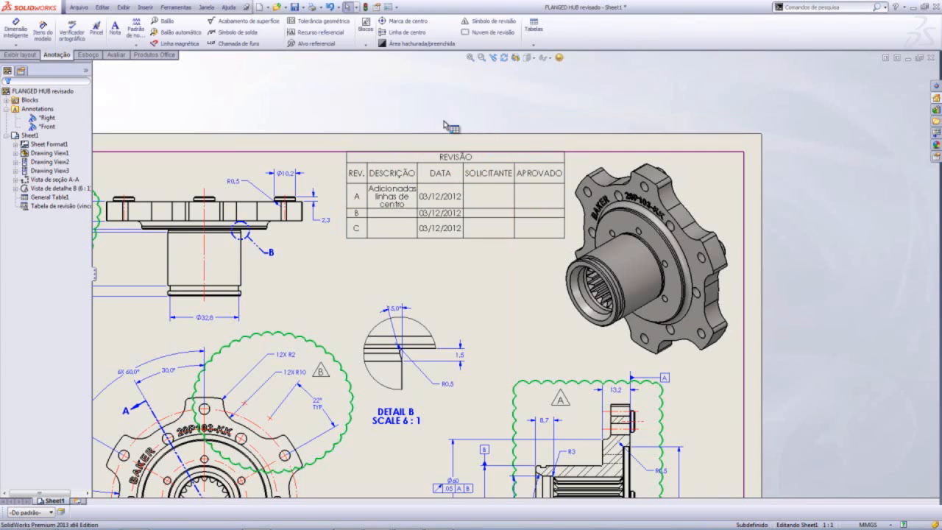
Enter "Adicionado valores de raio" as the description of revision B in the revision table.
double_click(403, 215)
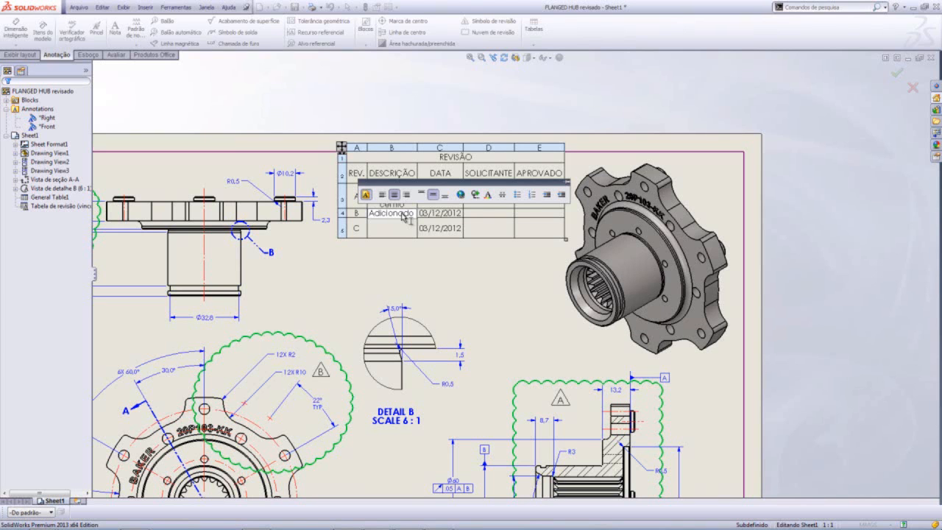
text(valor)
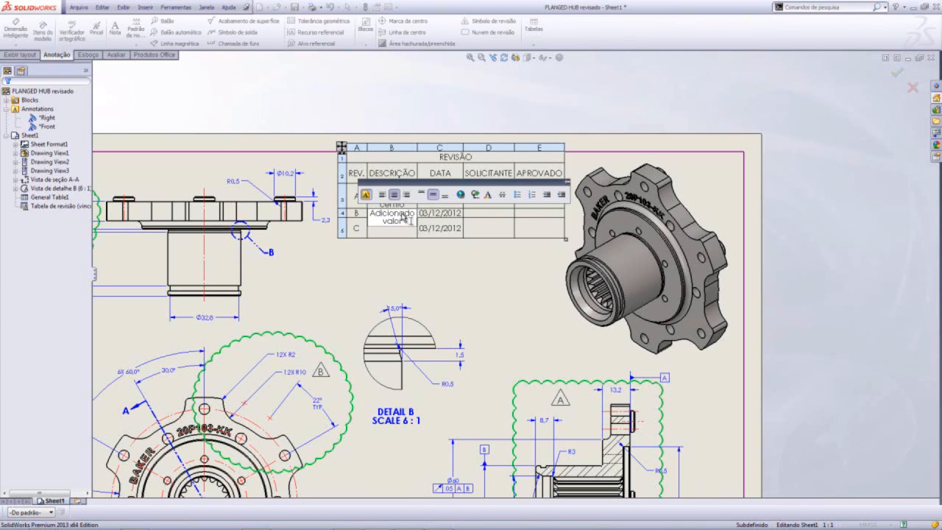
text(es de raio)
click(410, 105)
Enter "Adicionada linha de base para ranhura" as the description of revision C in the revision table.
double_click(401, 239)
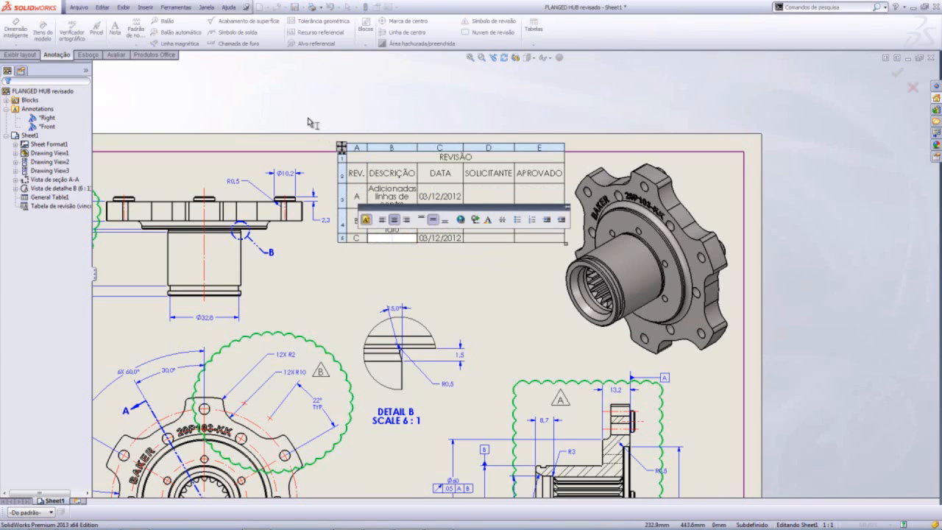
text(Adicionada linhsa)
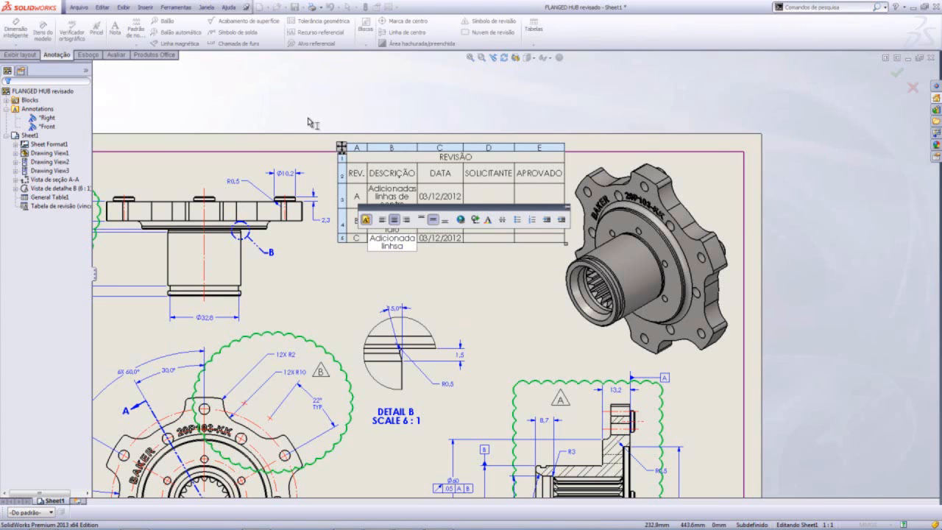
text( de base)
key(BackSpace)
key(BackSpace)
key(BackSpace)
key(BackSpace)
key(BackSpace)
key(BackSpace)
key(BackSpace)
key(BackSpace)
key(BackSpace)
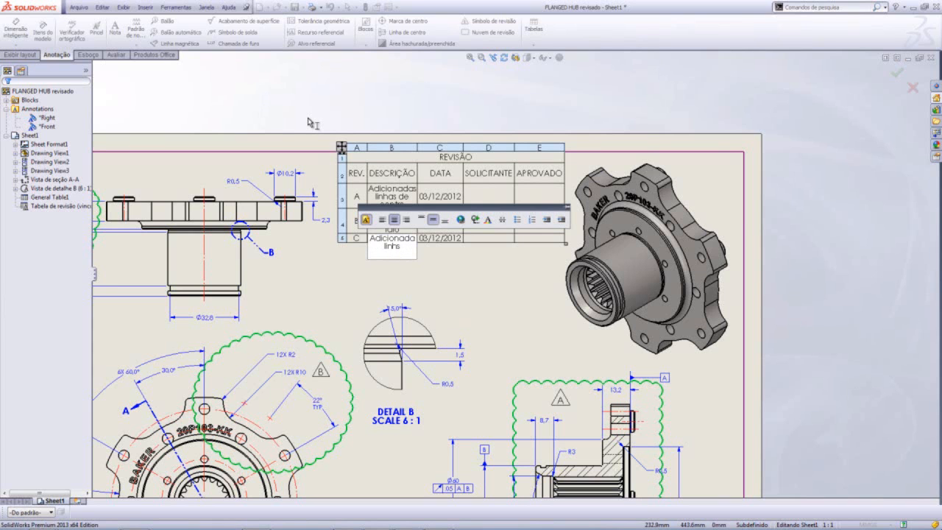
text(a de base para ranhura)
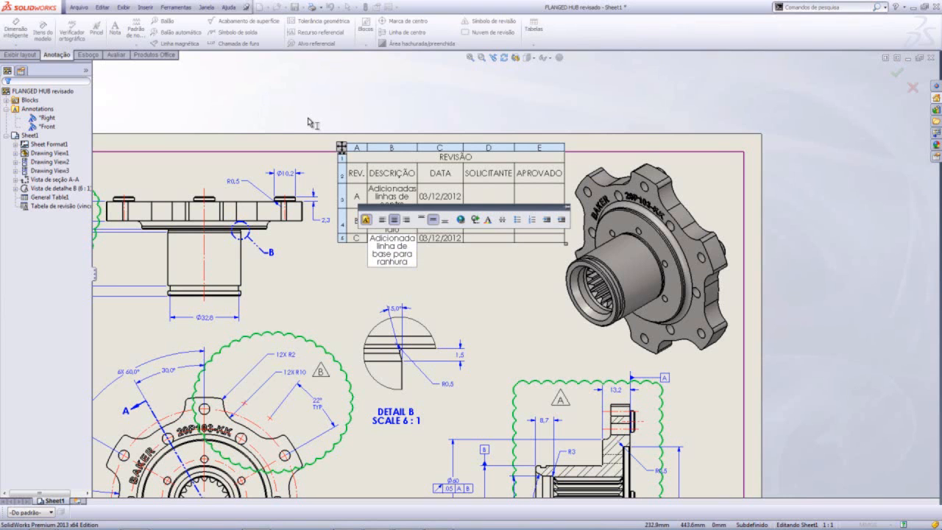
click(390, 115)
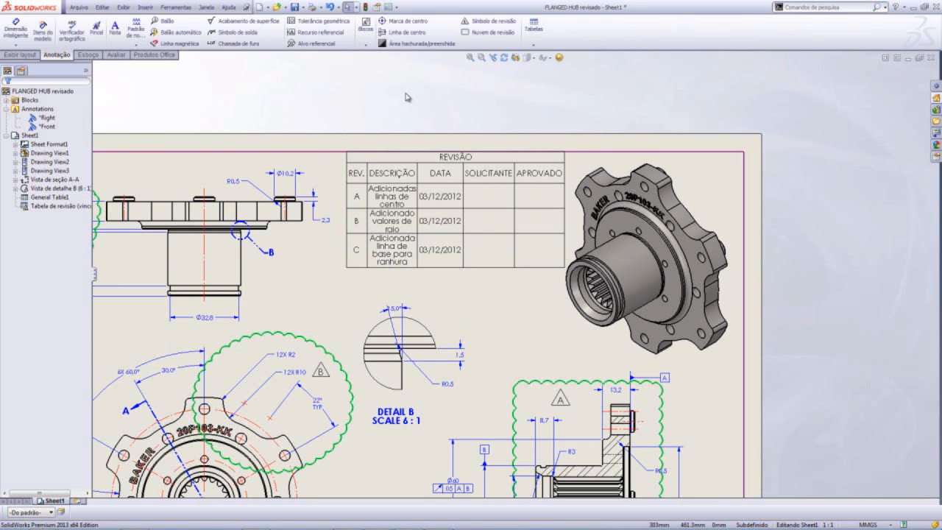
Save and close the FLANGED HUB revisado drawing, and close the original FLANGED HUB drawing with all modified documents saved.
click(470, 57)
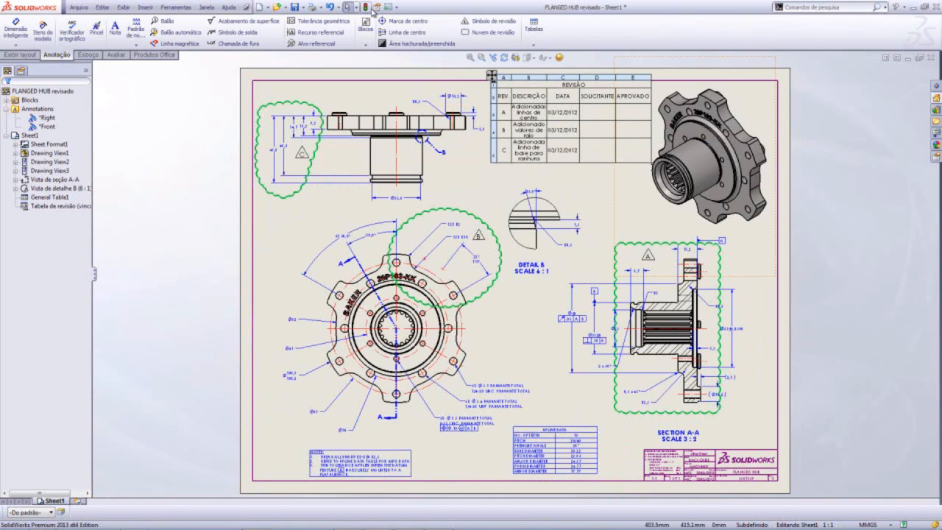
click(297, 7)
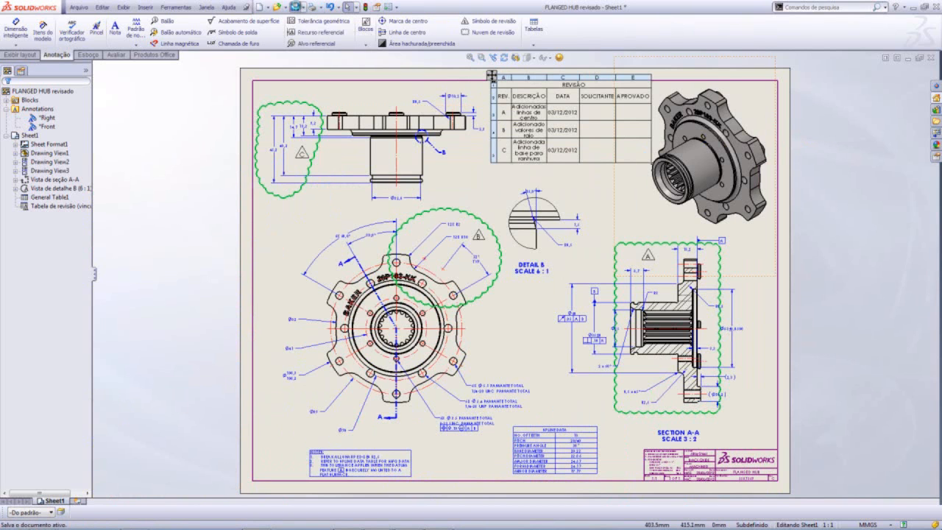
click(929, 57)
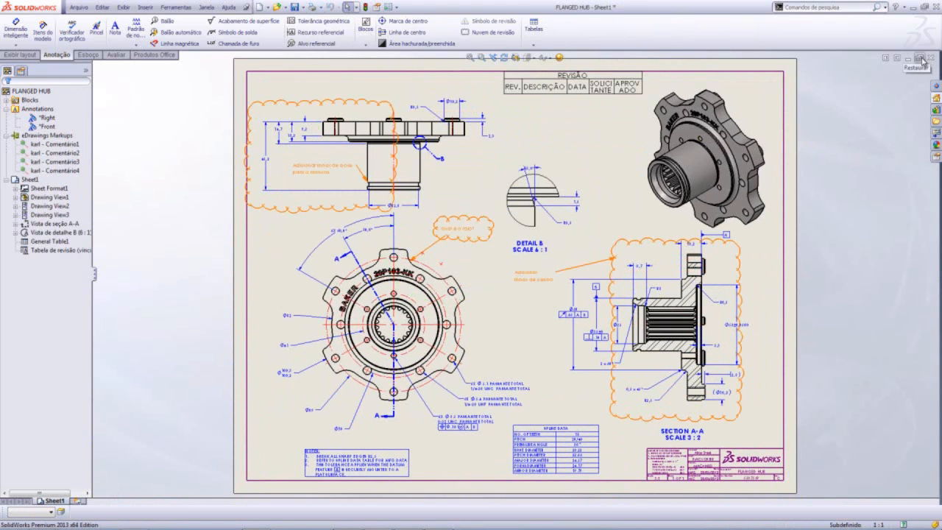
click(931, 57)
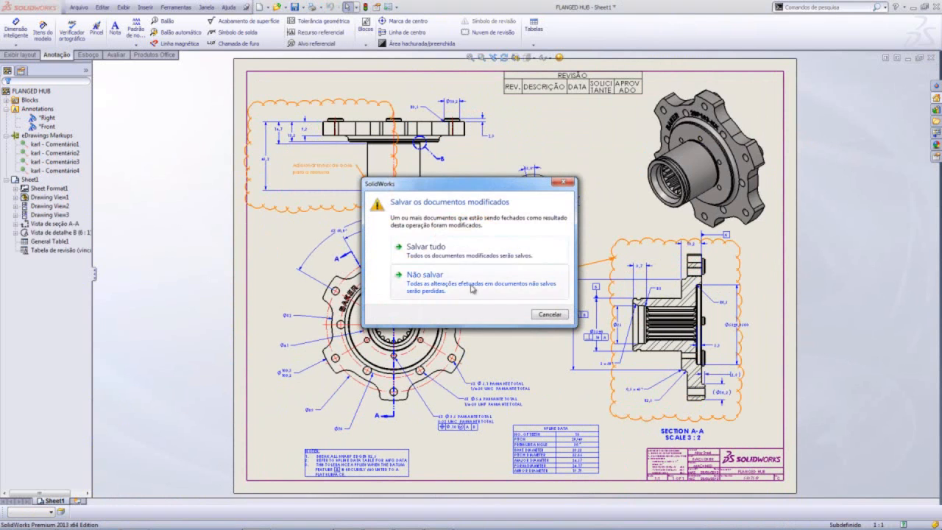
click(436, 252)
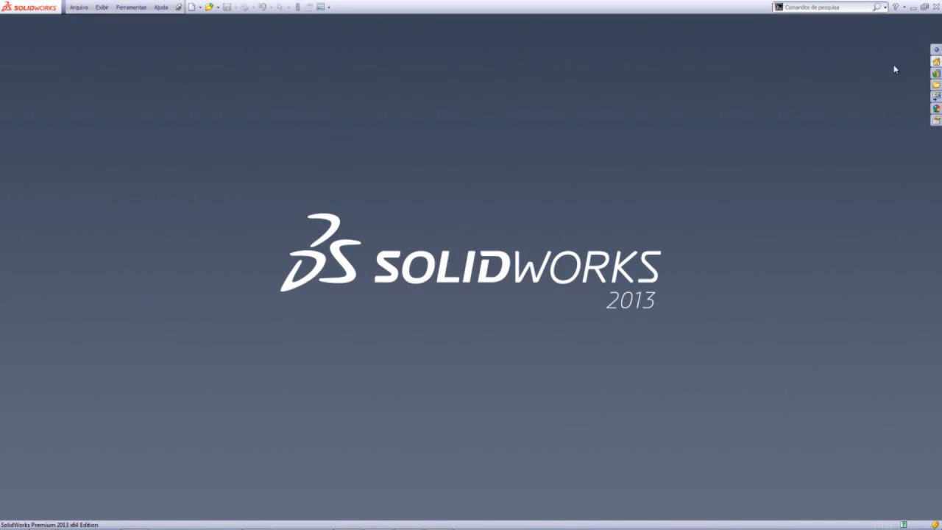
Switch to eDrawings and open the FLANGED HUB revisado drawing.
click(439, 521)
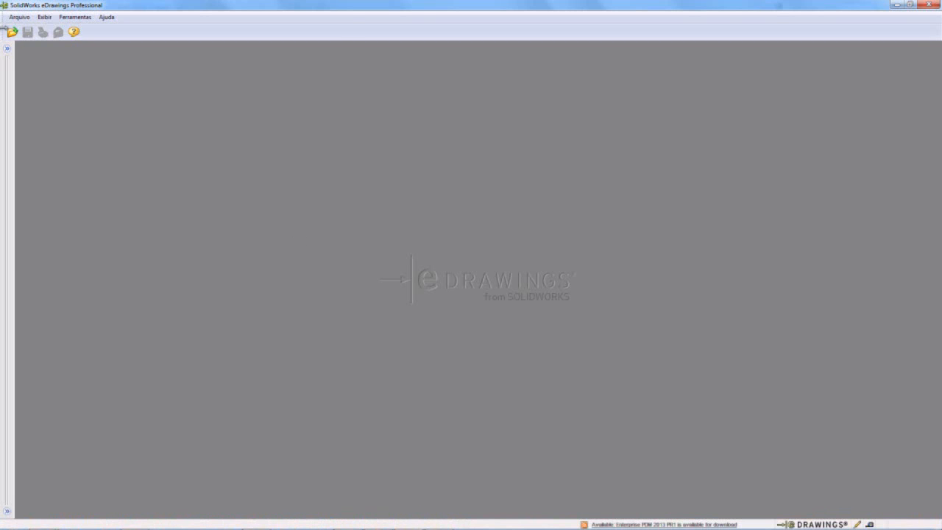
click(12, 32)
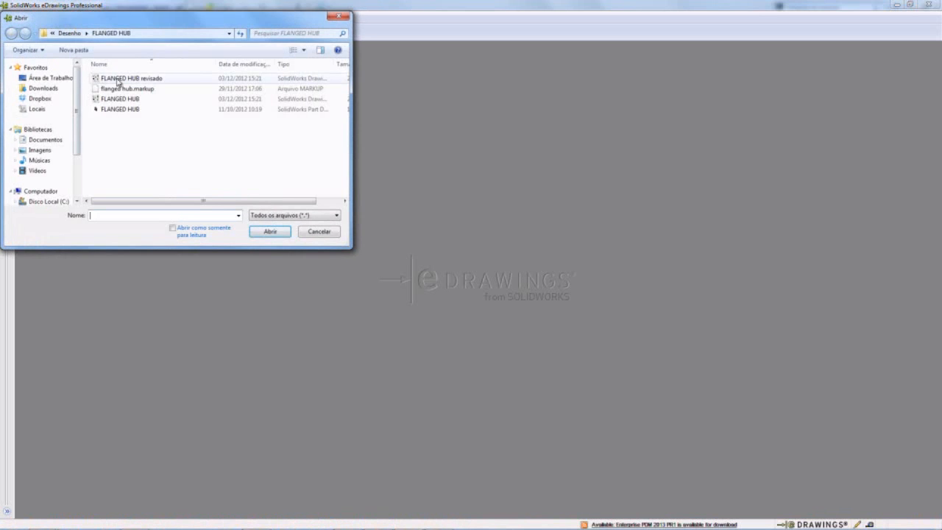
click(148, 81)
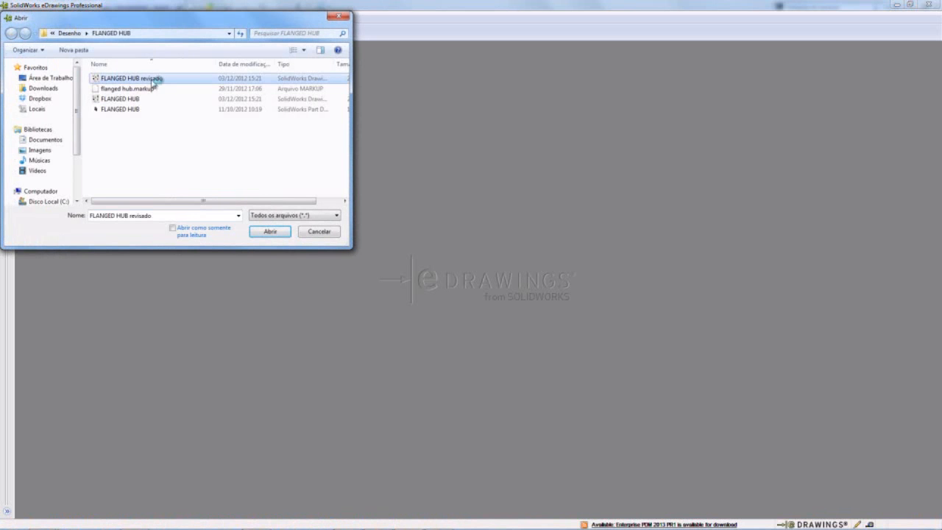
click(286, 233)
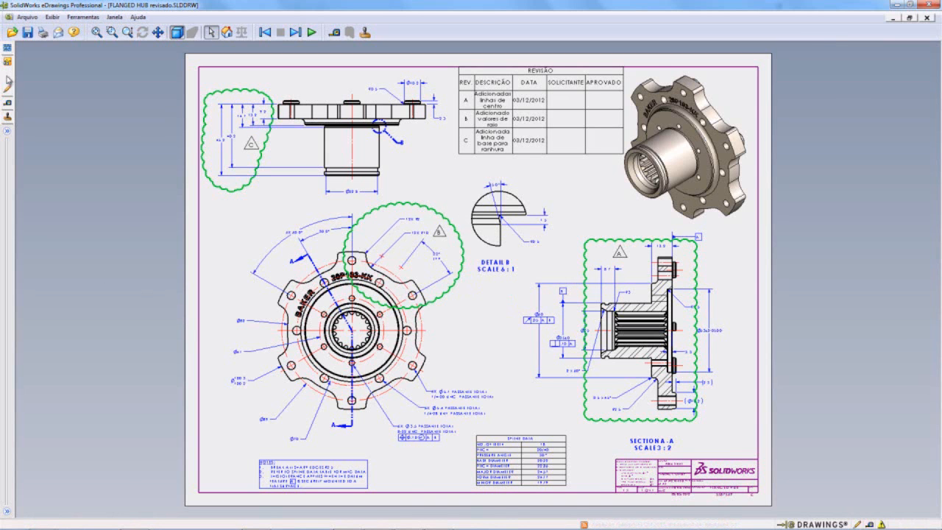
Hide the REVISÃO layer to turn off the revision clouds, and collapse the layer list.
click(7, 77)
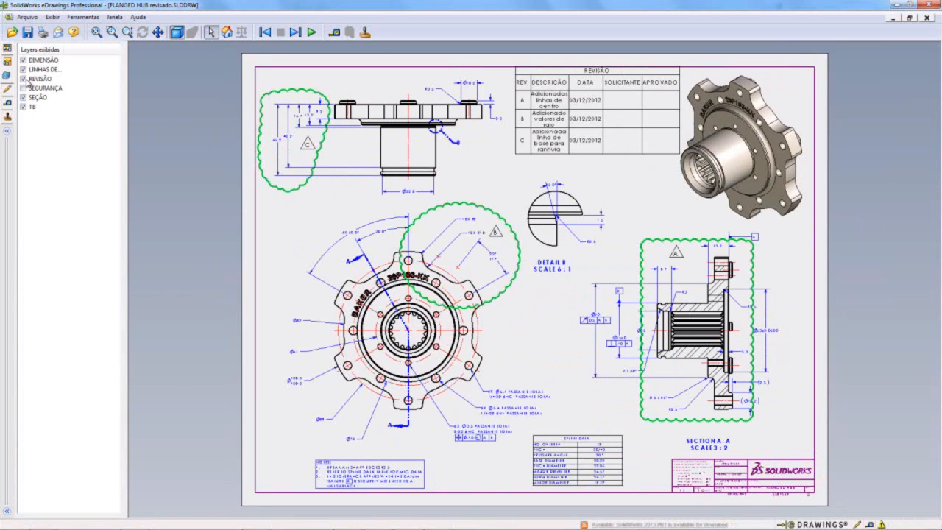
click(24, 79)
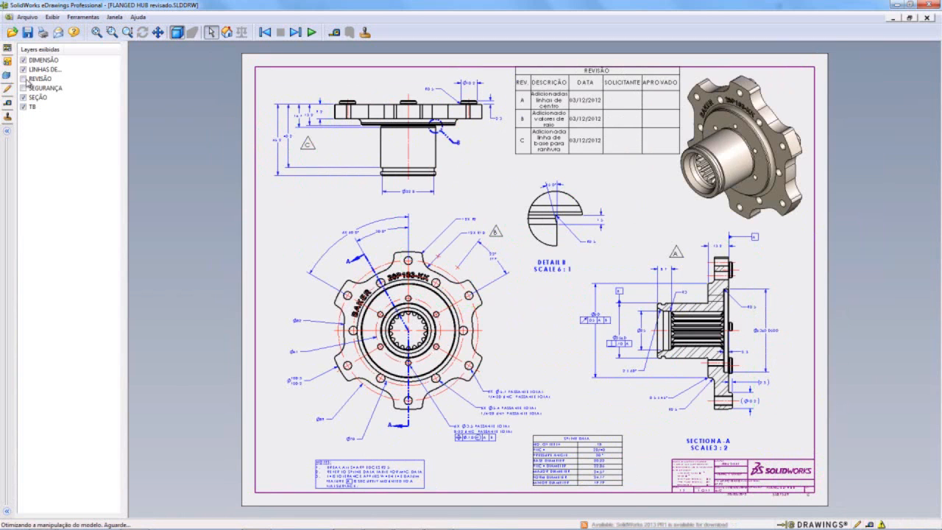
click(7, 133)
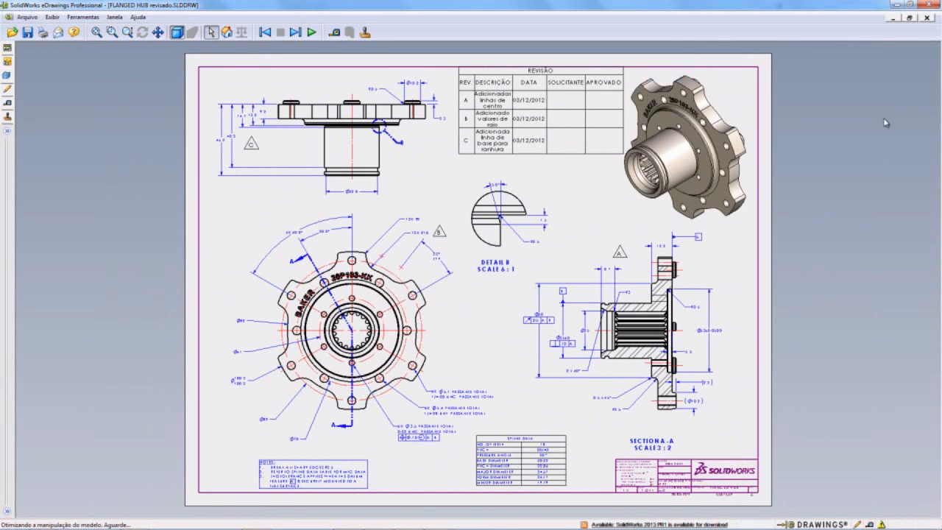